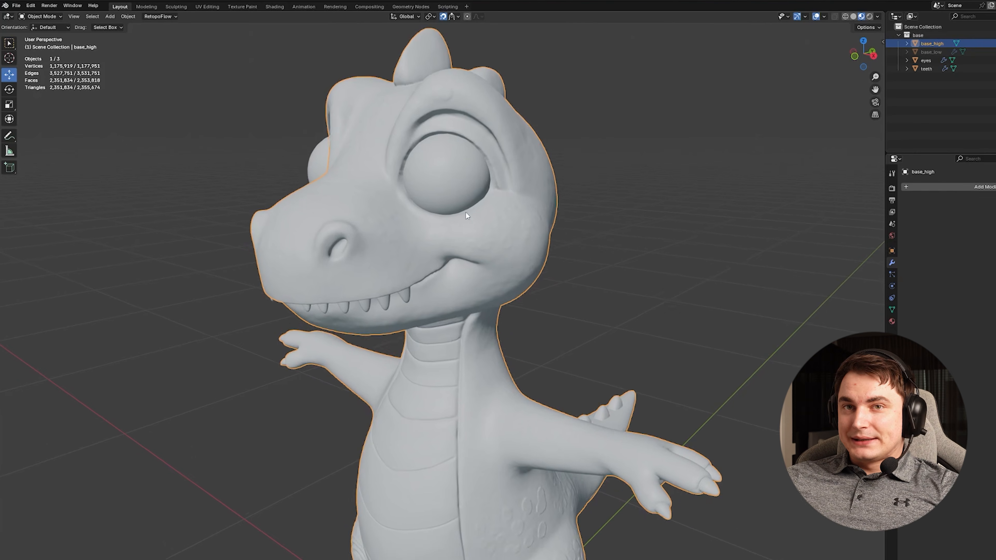
- Examine the high-poly dinosaur sculpt around the head, neck, arms and body
shift+middle_drag(475, 205, 465, 187)
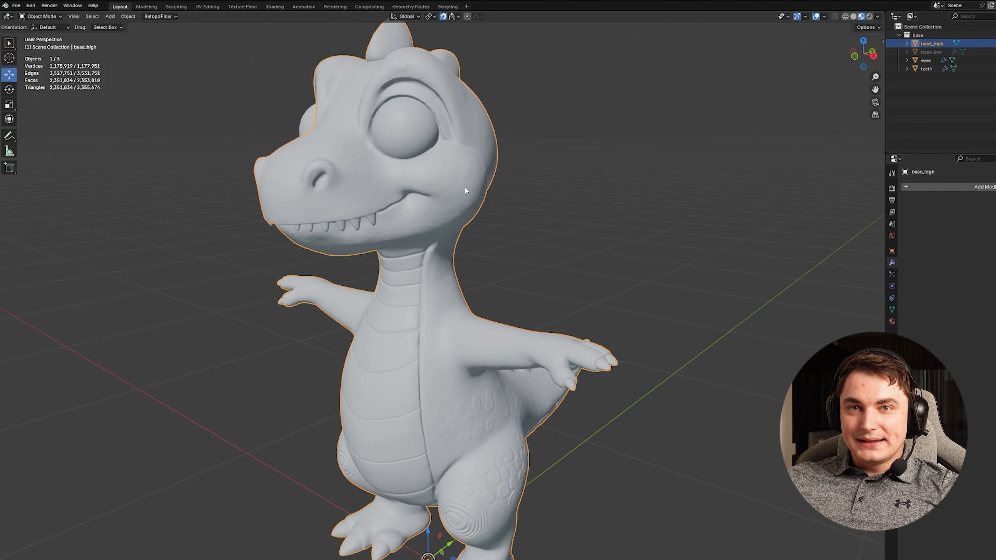
shift+middle_drag(476, 222, 447, 219)
scroll(384, 271, up, 3)
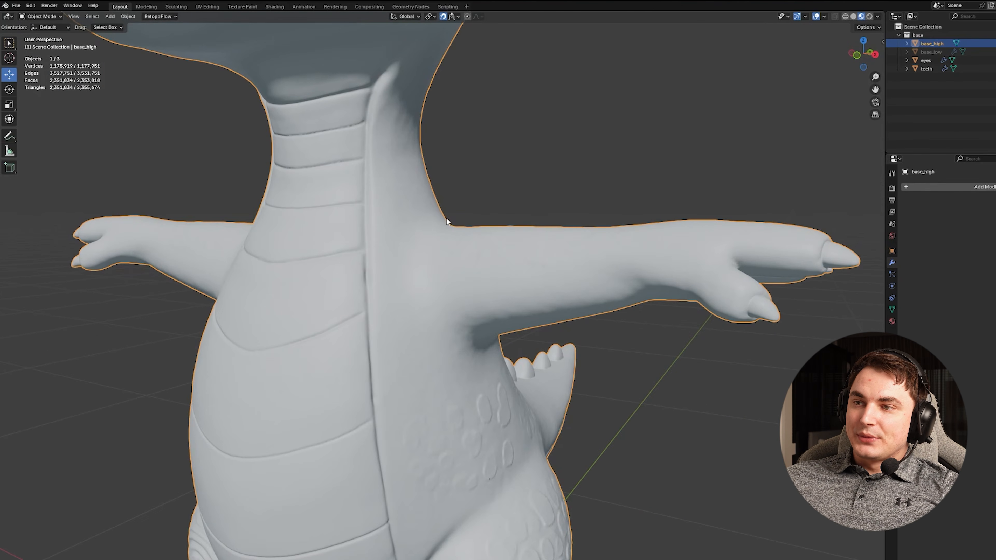
middle_drag(502, 352, 416, 213)
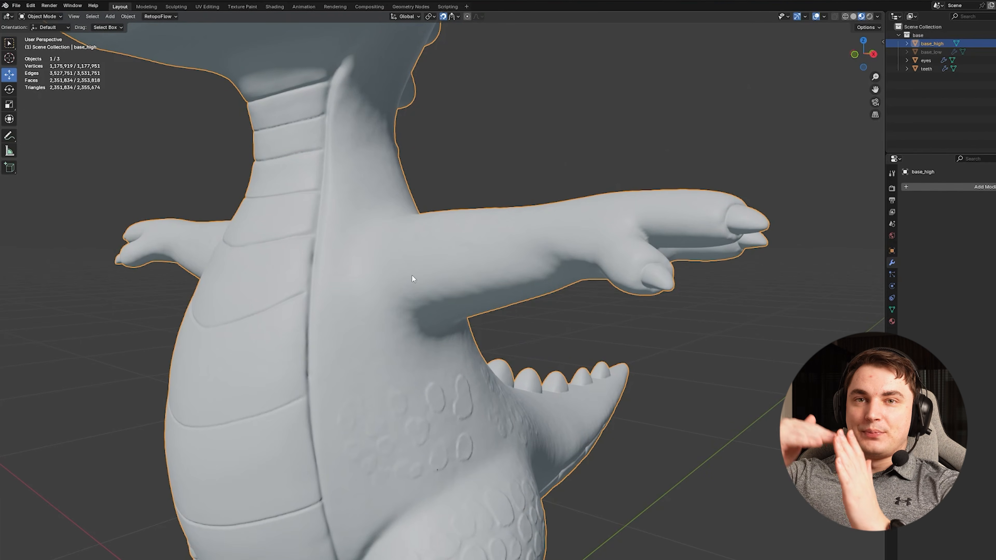
middle_drag(412, 275, 369, 267)
scroll(409, 257, down, 1)
scroll(369, 267, up, 1)
shift+middle_drag(353, 204, 420, 242)
middle_drag(403, 286, 435, 268)
scroll(439, 250, down, 3)
scroll(487, 191, up, 3)
scroll(500, 277, up, 2)
scroll(478, 271, down, 3)
middle_drag(477, 208, 344, 284)
scroll(416, 235, up, 3)
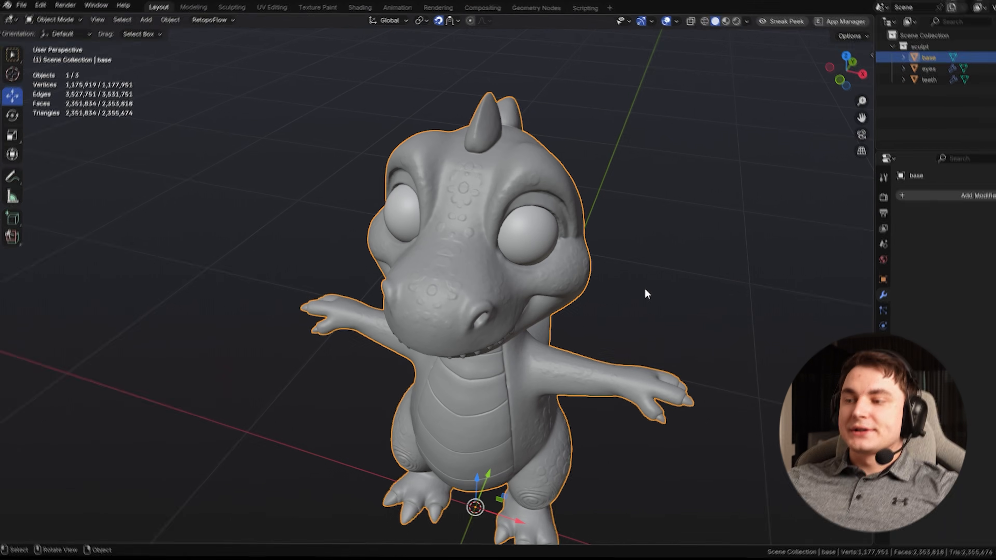
- Remesh the dinosaur body with Quad Remesher at a quad count of 4000, adaptive size 50% and X symmetry
mouse_move(647, 289)
middle_down()
mouse_move(573, 307)
mouse_move(473, 292)
mouse_move(602, 291)
mouse_move(646, 278)
middle_up()
key(n)
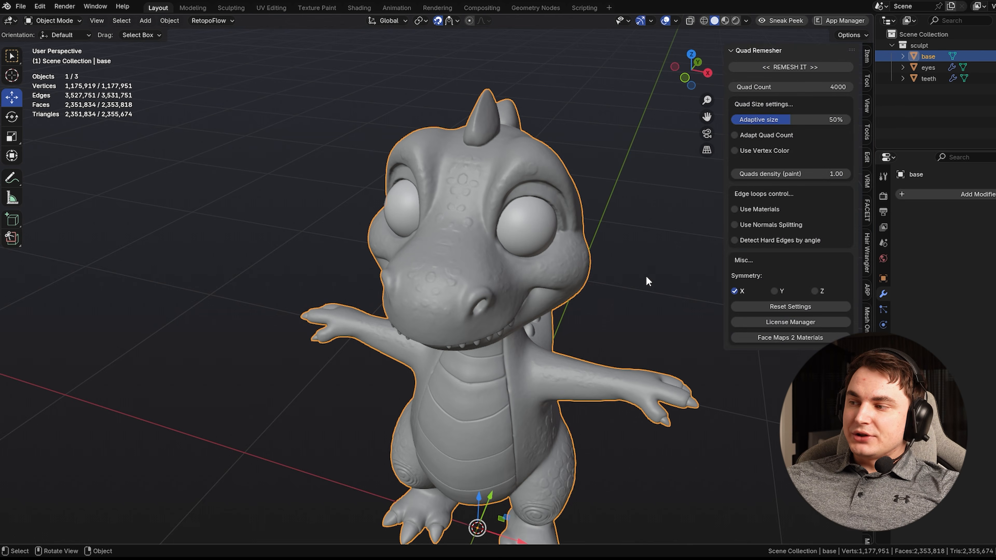
middle_drag(522, 235, 585, 334)
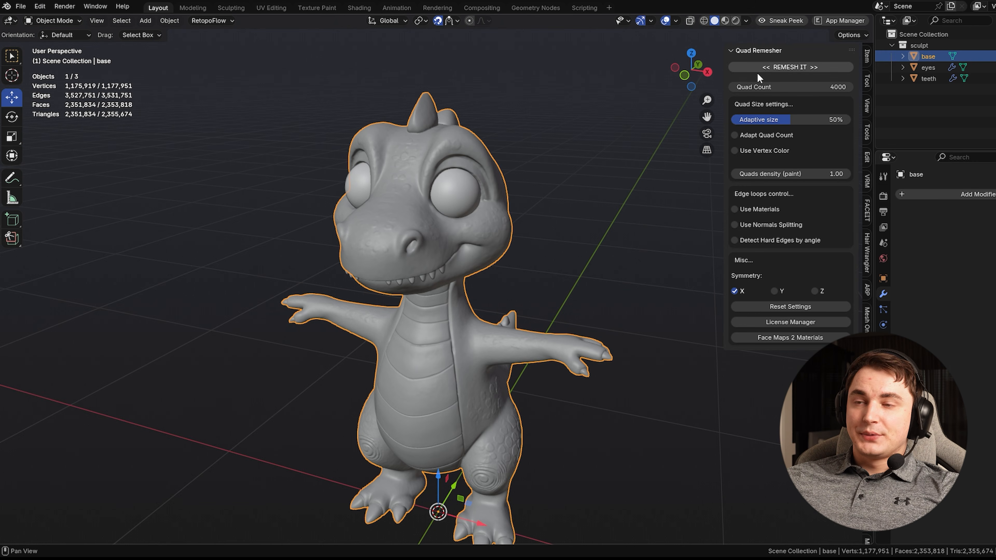
middle_drag(589, 236, 526, 235)
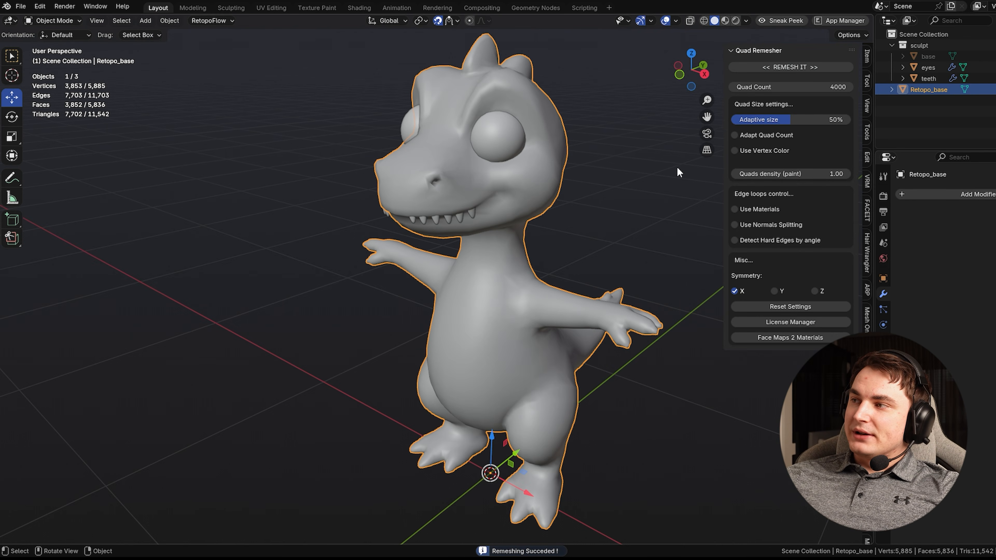
- Open the remeshed body in Edit Mode and examine the edge flow around the eyes, nostrils, mouth and neck
middle_drag(526, 270, 520, 267)
shift+middle_drag(521, 267, 492, 331)
key(Tab)
middle_drag(513, 237, 459, 292)
scroll(578, 240, up, 5)
middle_drag(459, 292, 512, 269)
scroll(549, 280, down, 5)
scroll(490, 263, up, 5)
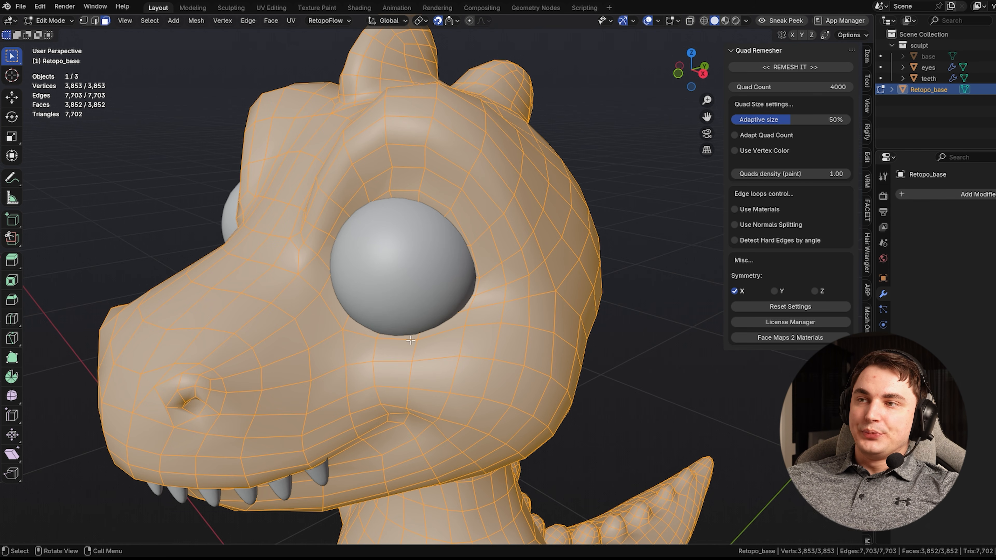
middle_drag(526, 309, 515, 255)
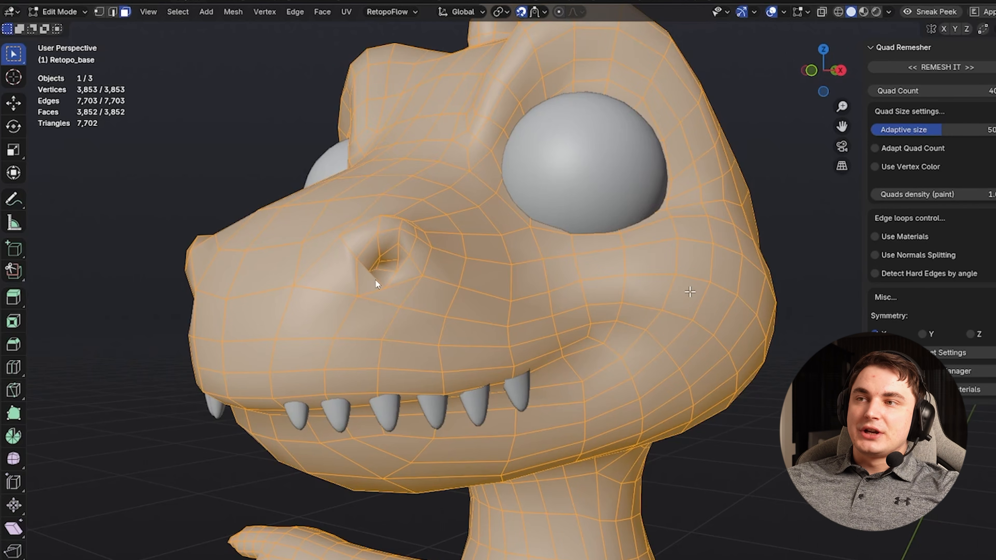
middle_drag(689, 292, 601, 216)
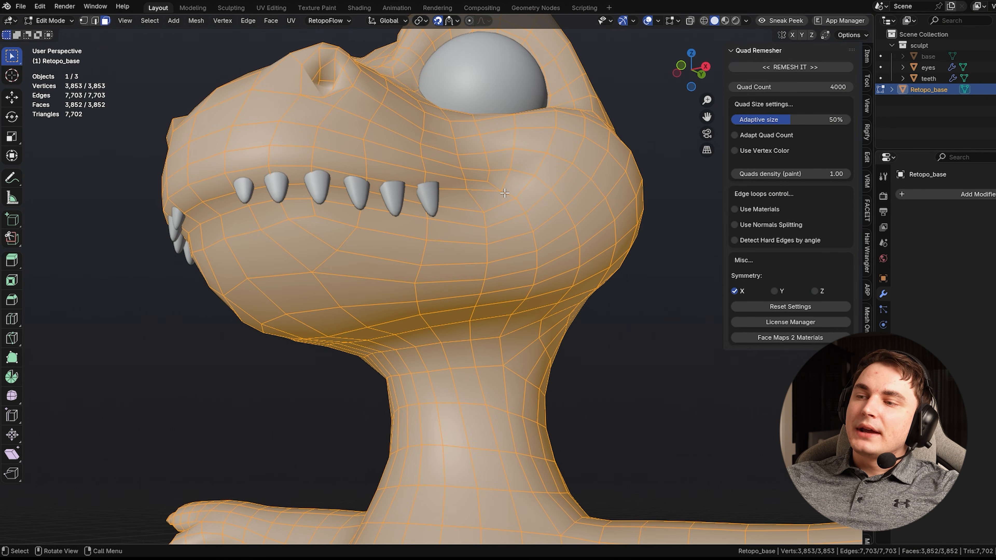
middle_drag(502, 195, 262, 224)
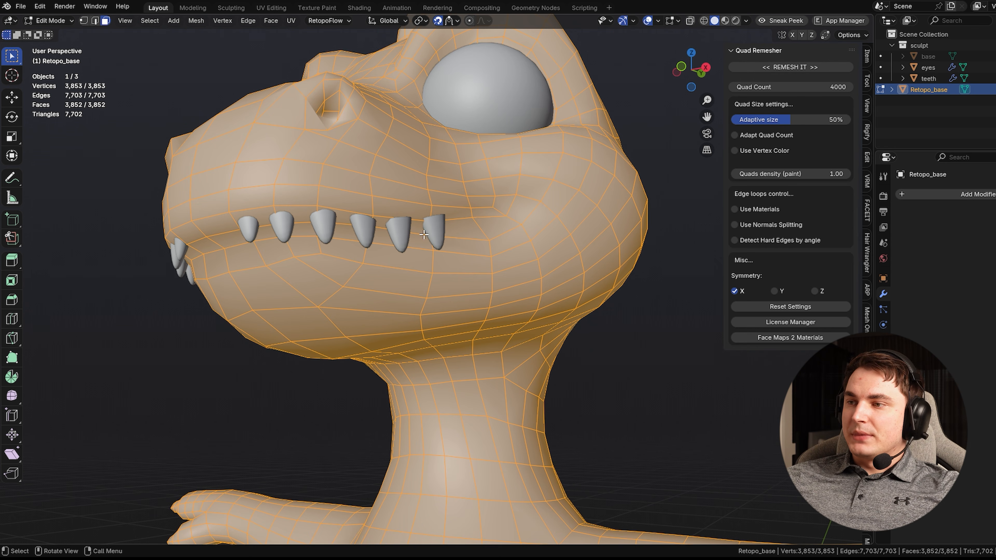
middle_drag(530, 222, 504, 302)
scroll(498, 290, up, 3)
mouse_move(451, 278)
middle_down()
mouse_move(508, 280)
mouse_move(520, 293)
mouse_move(490, 240)
mouse_move(472, 284)
middle_up()
scroll(473, 286, up, 2)
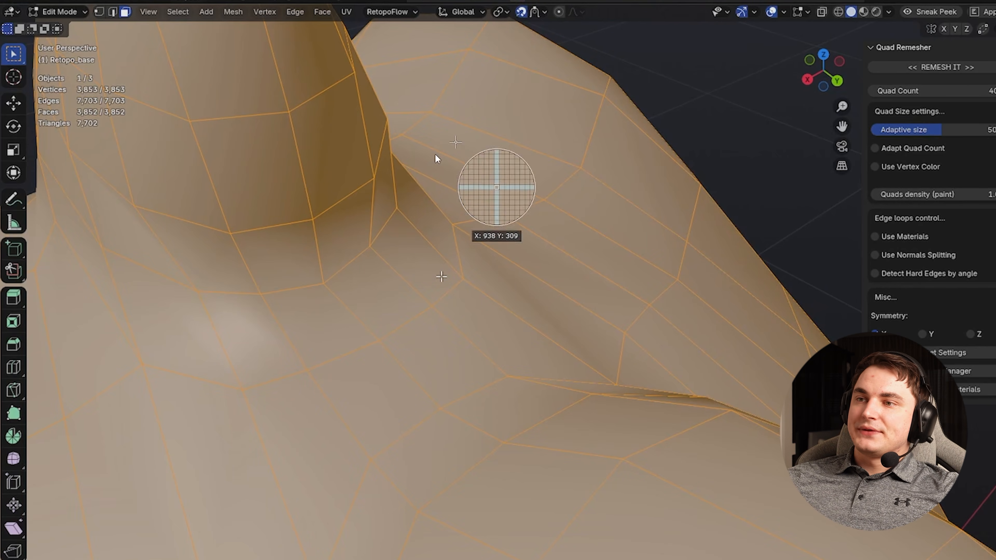
- Annotate the mesh crease with a red curve, widely spaced tick marks and straight segments joining them
mouse_move(392, 60)
mouse_down()
mouse_move(393, 145)
mouse_move(637, 396)
mouse_move(781, 412)
mouse_up()
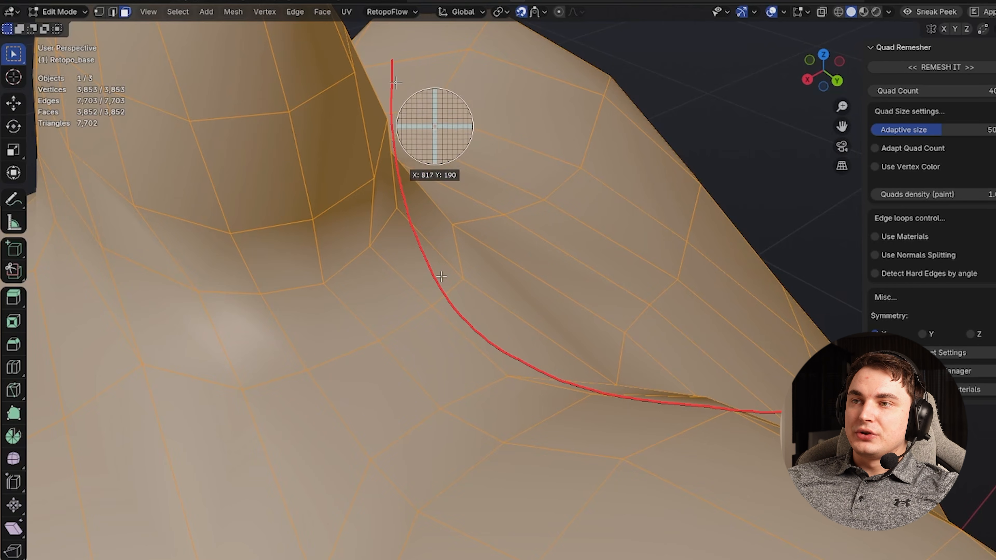
drag(364, 85, 440, 82)
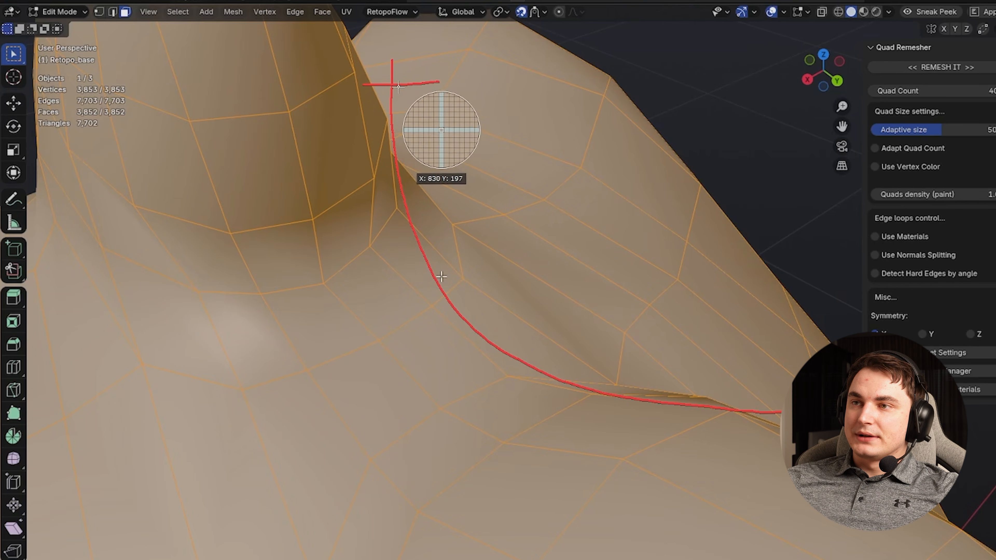
drag(362, 99, 432, 92)
mouse_move(520, 301)
mouse_down()
mouse_move(571, 370)
mouse_move(583, 352)
mouse_up()
drag(792, 360, 779, 440)
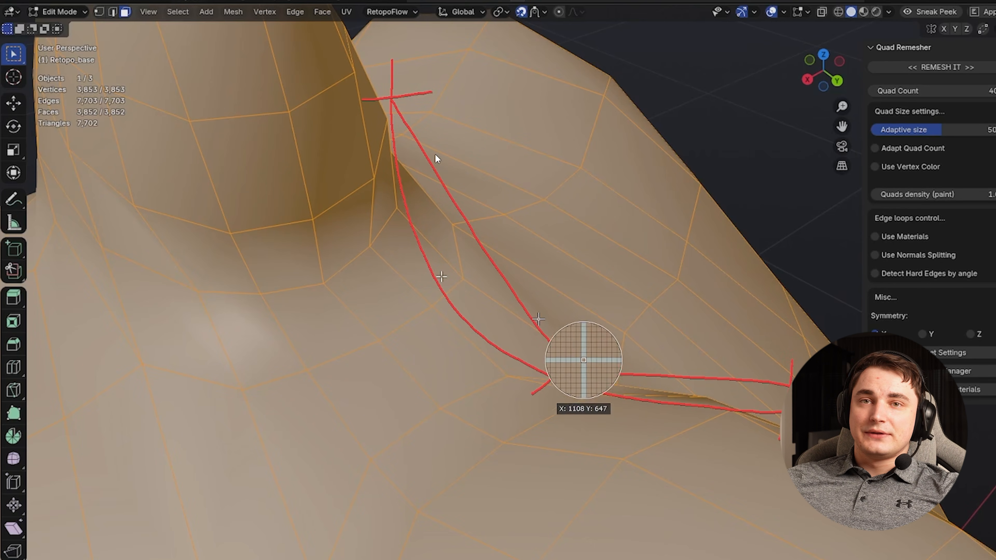
- Undo the annotated tick marks and straight segments, keeping the red curve along the crease
key(ctrl+z)
key(ctrl+z)
key(ctrl+z)
key(ctrl+z)
key(ctrl+z)
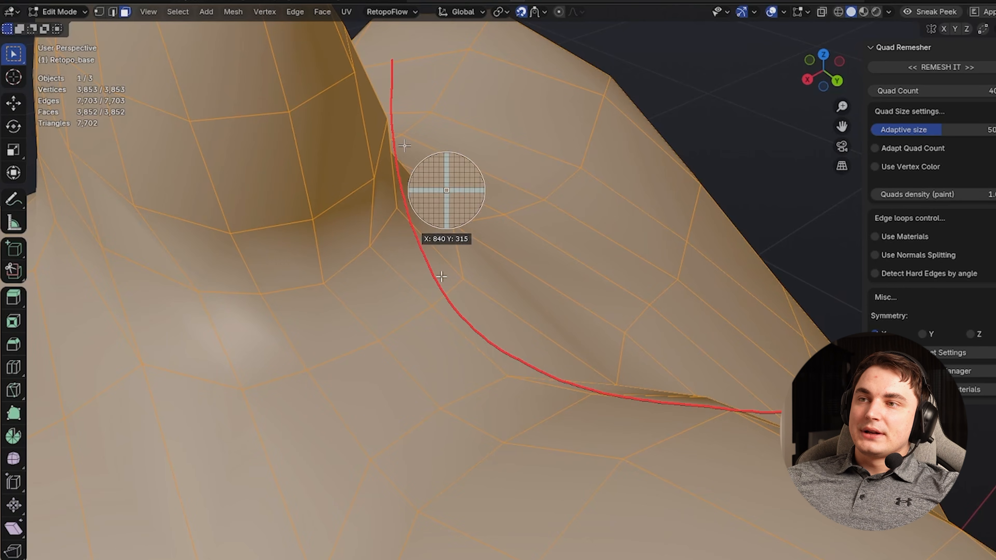
- Annotate closely spaced tick marks along the red curve, connect them with a segmented line, and clear the annotations
drag(365, 84, 407, 85)
drag(376, 195, 427, 184)
drag(421, 298, 477, 283)
mouse_move(392, 63)
mouse_down()
mouse_move(498, 337)
mouse_move(515, 348)
mouse_move(521, 389)
mouse_move(635, 396)
mouse_move(642, 421)
mouse_up()
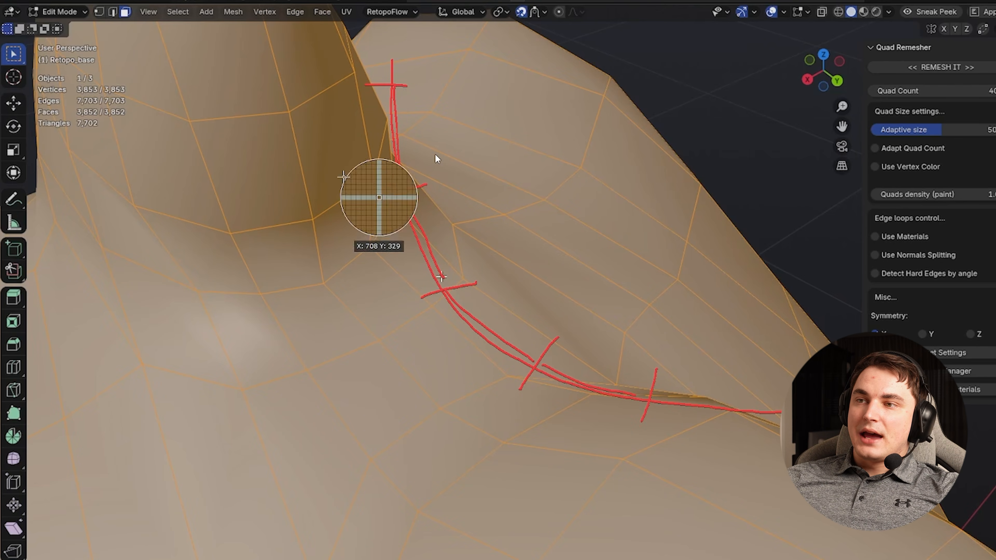
key(m)
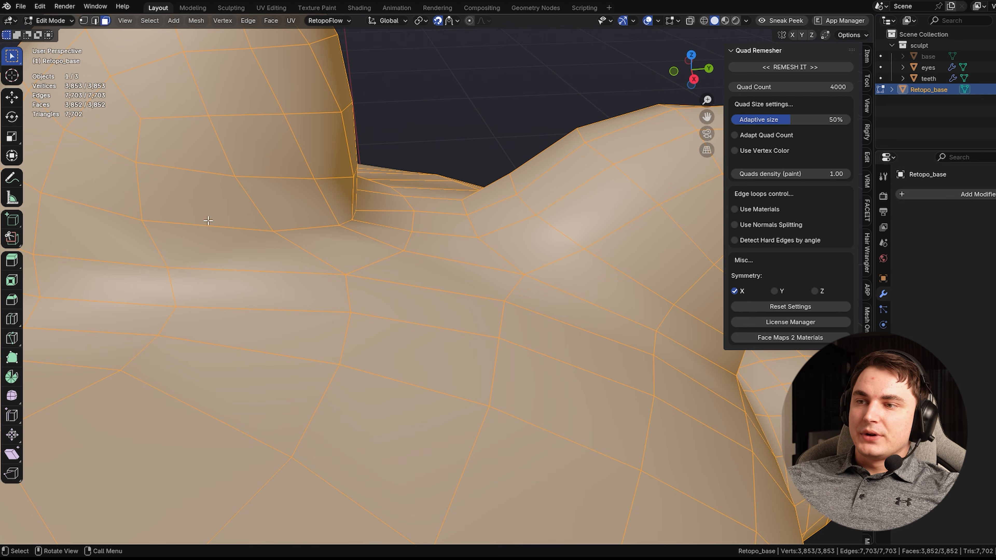
- Examine the remeshed edge flow on the neck, shoulders, arms and back spikes
scroll(206, 221, down, 3)
middle_drag(207, 221, 367, 229)
middle_drag(455, 227, 411, 164)
scroll(494, 347, down, 4)
shift+middle_drag(536, 487, 518, 271)
scroll(505, 352, up, 1)
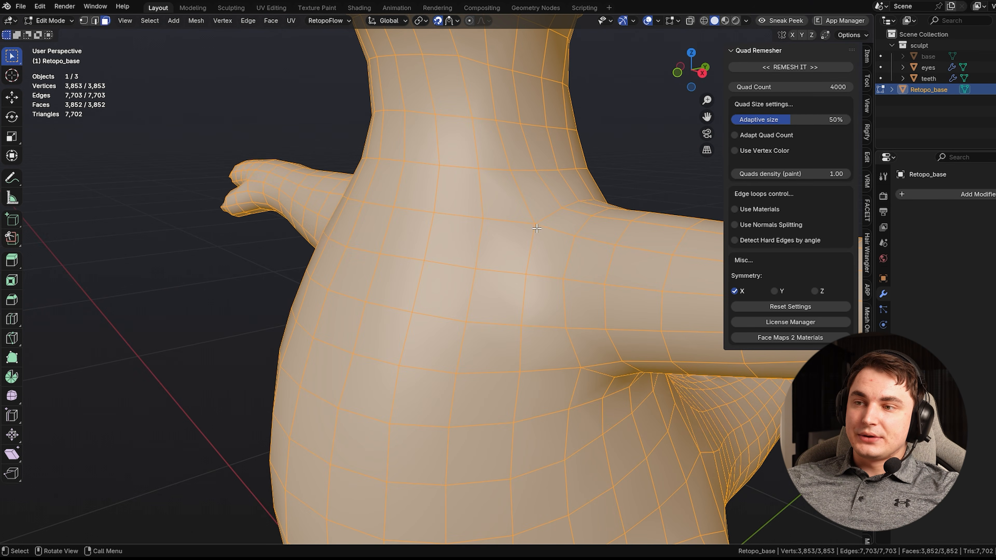
middle_drag(522, 305, 331, 289)
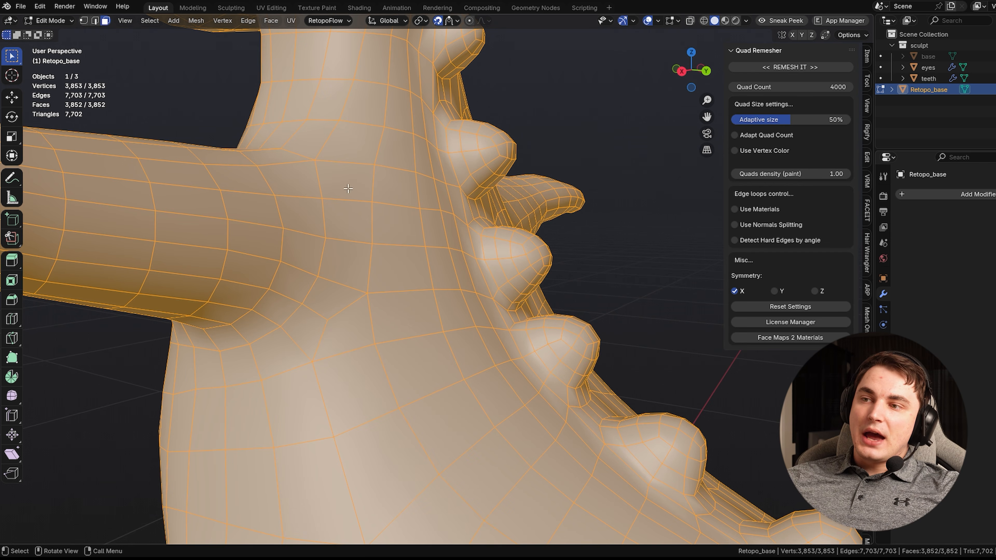
scroll(347, 230, down, 5)
middle_drag(347, 229, 396, 289)
scroll(482, 263, up, 2)
shift+middle_drag(396, 288, 588, 314)
- Select one half of the body mesh up to the centre line through the wireframe in front view
key(shift+z)
shift+middle_drag(588, 314, 437, 324)
key(KP_1)
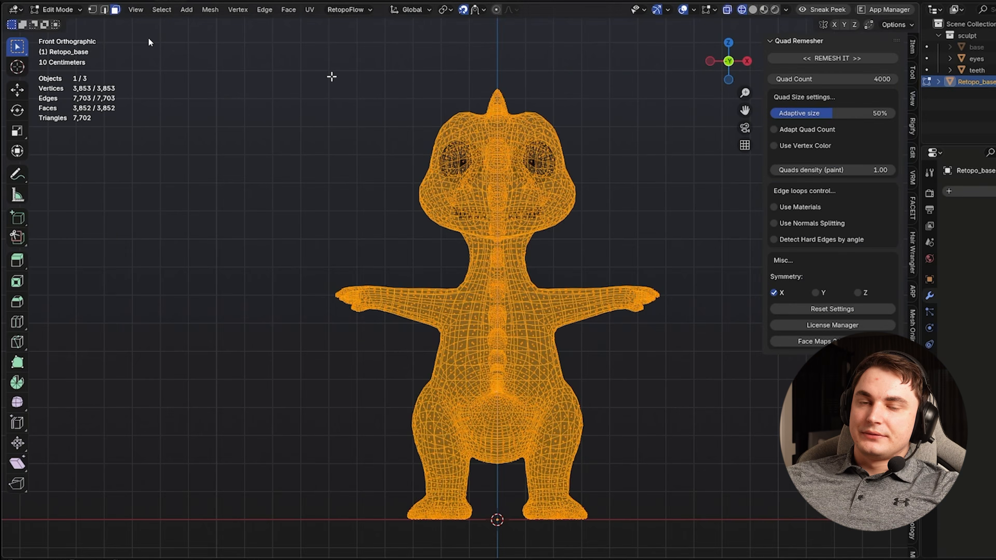
drag(281, 56, 498, 542)
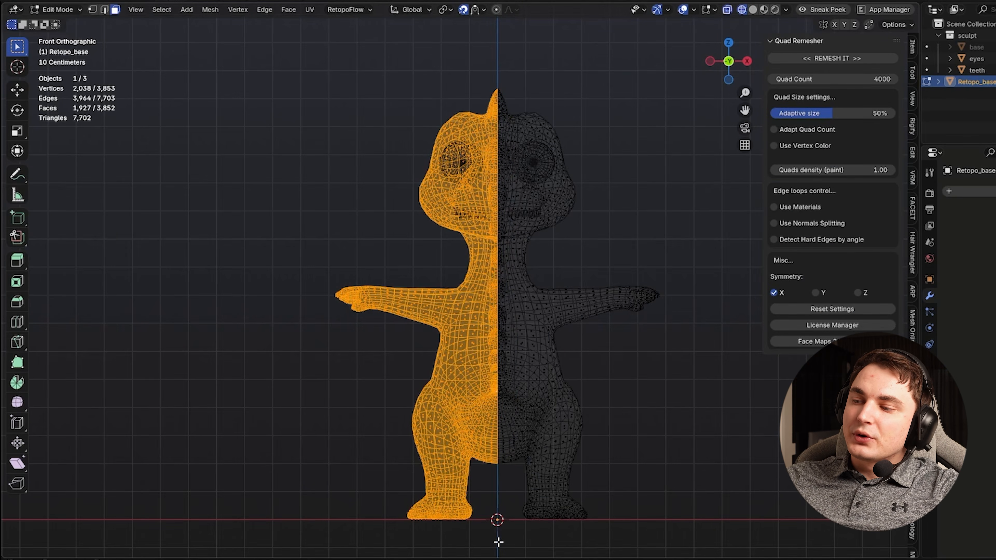
mouse_move(507, 291)
middle_down()
mouse_move(289, 341)
mouse_move(518, 427)
middle_up()
key(shift+z)
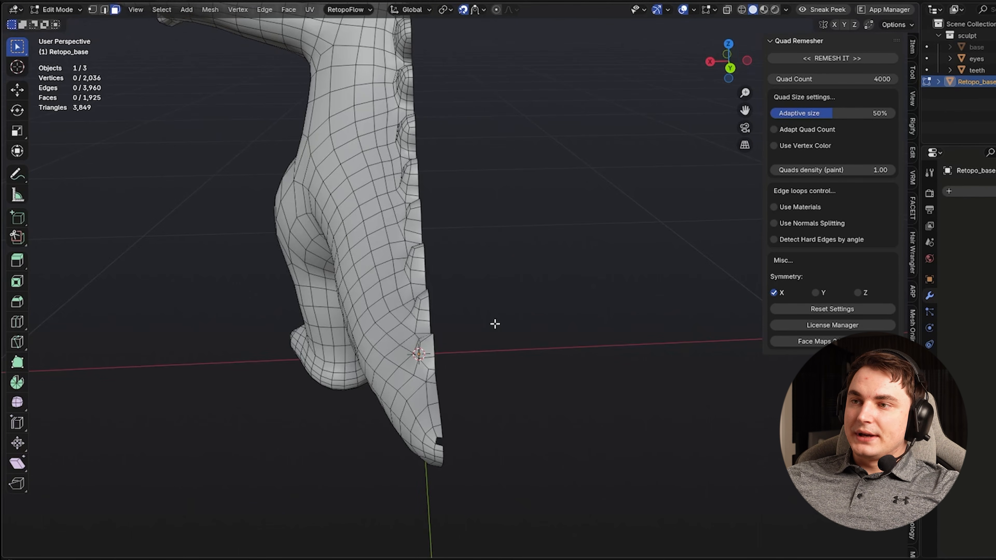
- Undo the half-mesh deletion and delete the half again with the stray tail face left out of the selection
middle_drag(494, 323, 487, 345)
scroll(487, 316, up, 1)
key(ctrl+z)
middle_drag(482, 416, 475, 289)
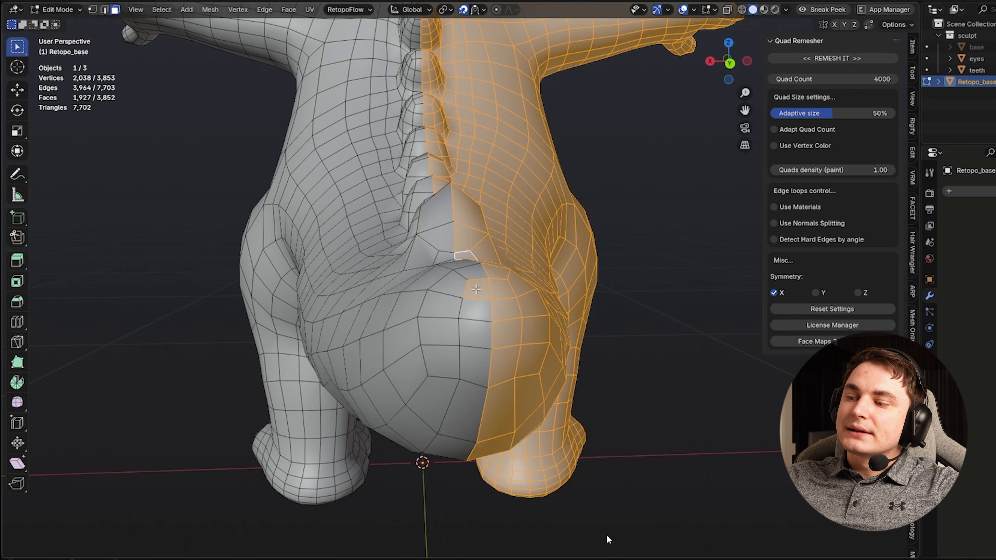
key(x)
click(549, 341)
middle_drag(549, 340, 594, 298)
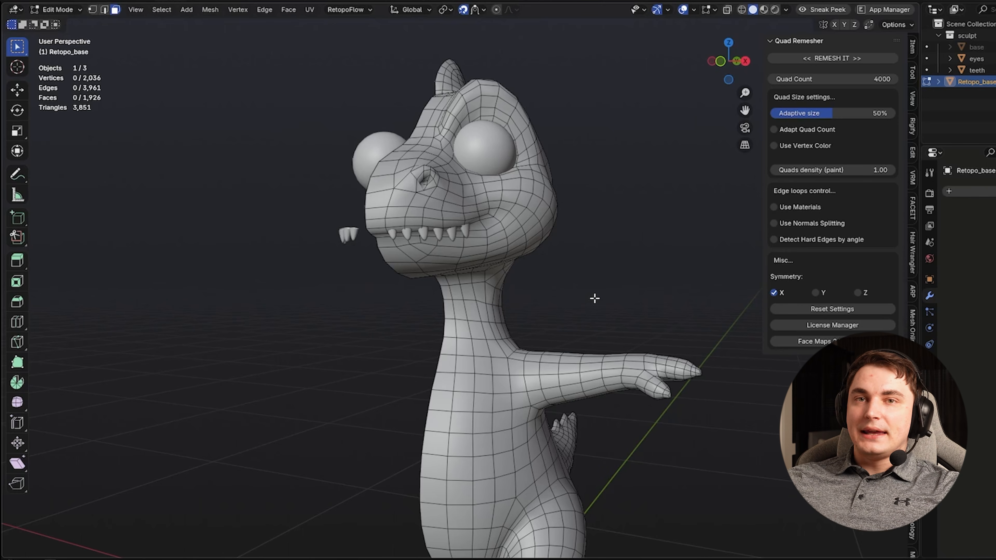
- Return to Object Mode and hide the eyes and teeth, leaving only the halved retopo mesh in view
scroll(594, 298, down, 5)
key(Tab)
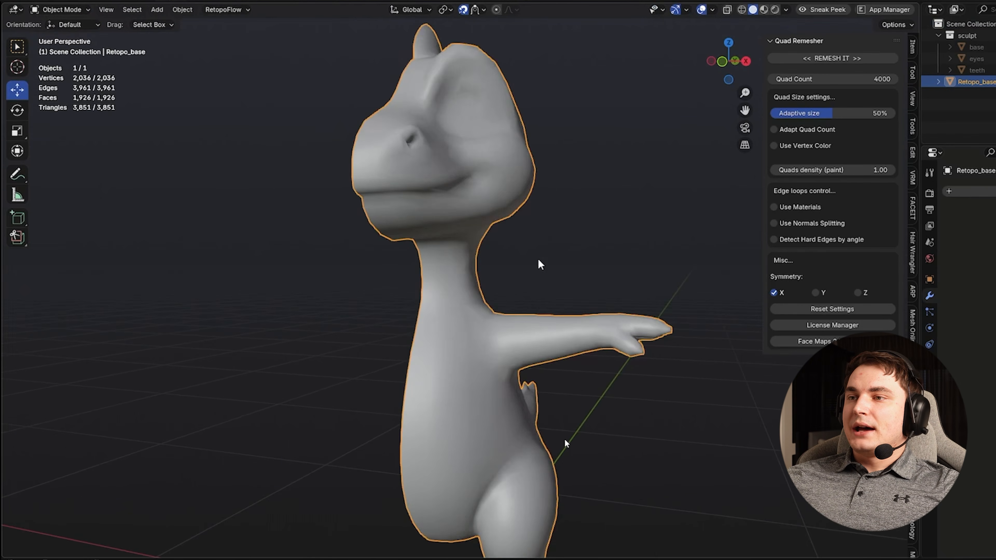
mouse_move(558, 283)
middle_down()
mouse_move(572, 300)
mouse_move(537, 303)
middle_up()
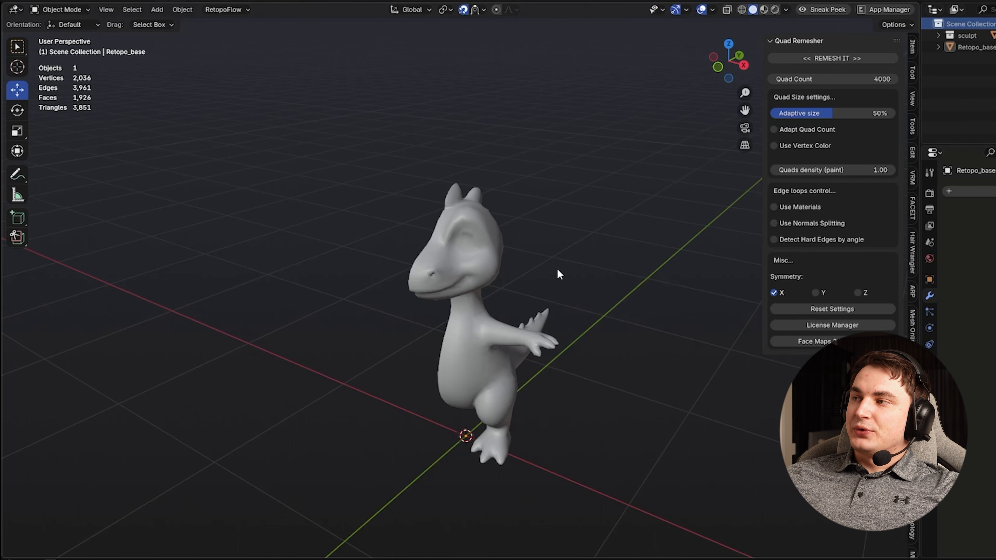
- Create a collection named base and move Retopo_base into it
middle_drag(557, 270, 488, 241)
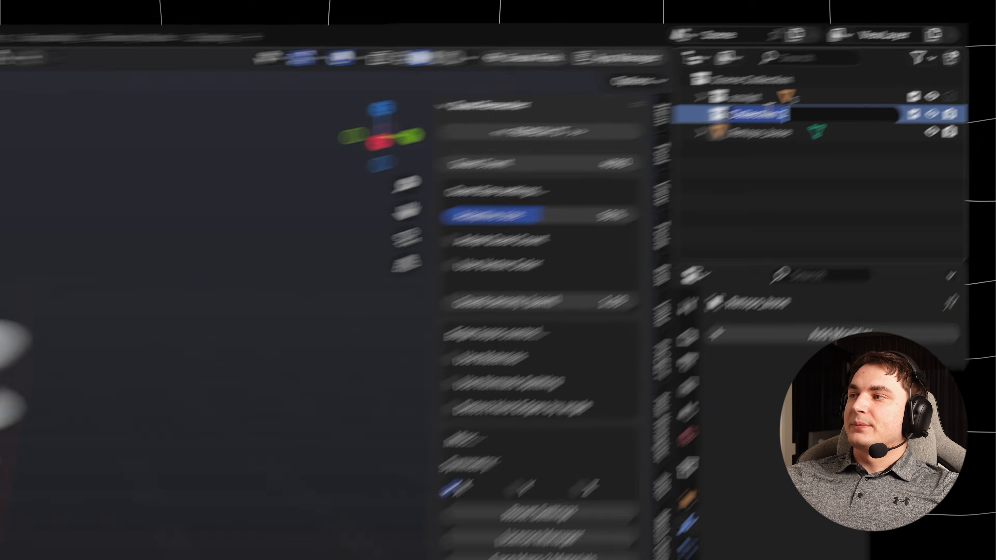
text(base)
key(Return)
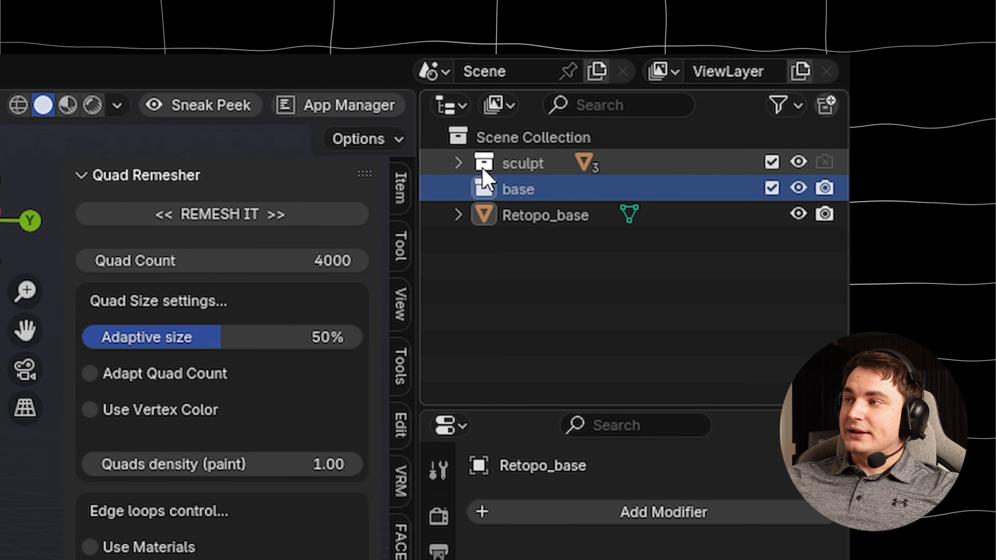
click(542, 224)
drag(538, 216, 540, 192)
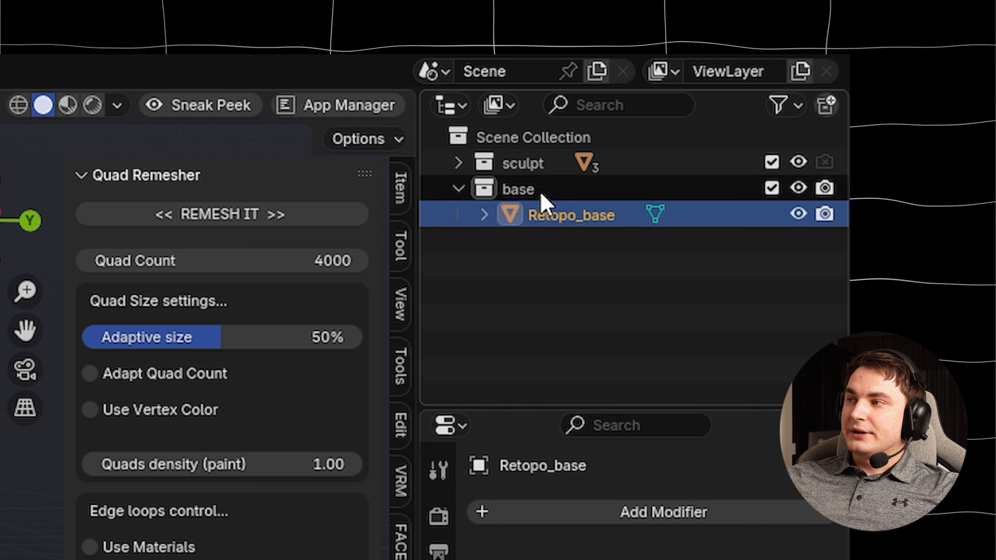
- Unhide the high-poly base mesh in the sculpt collection and move it into the base collection
click(458, 163)
click(767, 193)
click(798, 189)
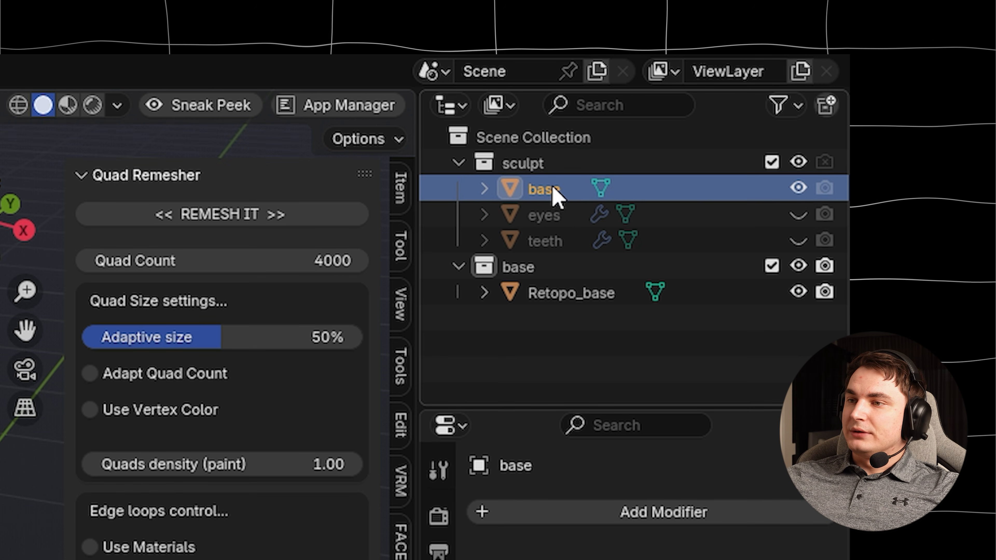
drag(551, 196, 567, 267)
- Rename the high-poly base mesh as base_high
double_click(567, 267)
text(_ha)
text(gh)
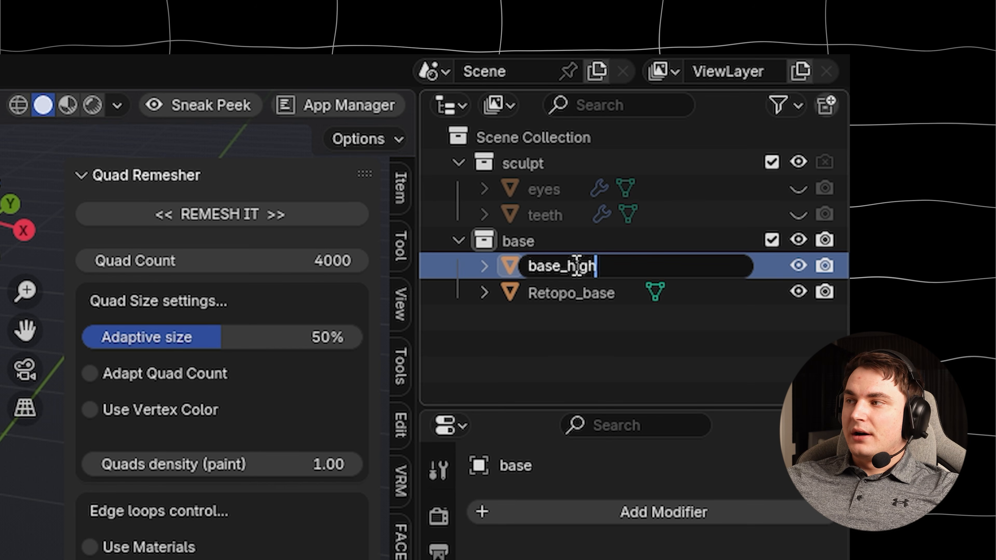
key(Return)
- Rename Retopo_base as base_low, and hide and collapse the sculpt collection
double_click(567, 293)
text(base_low)
key(Return)
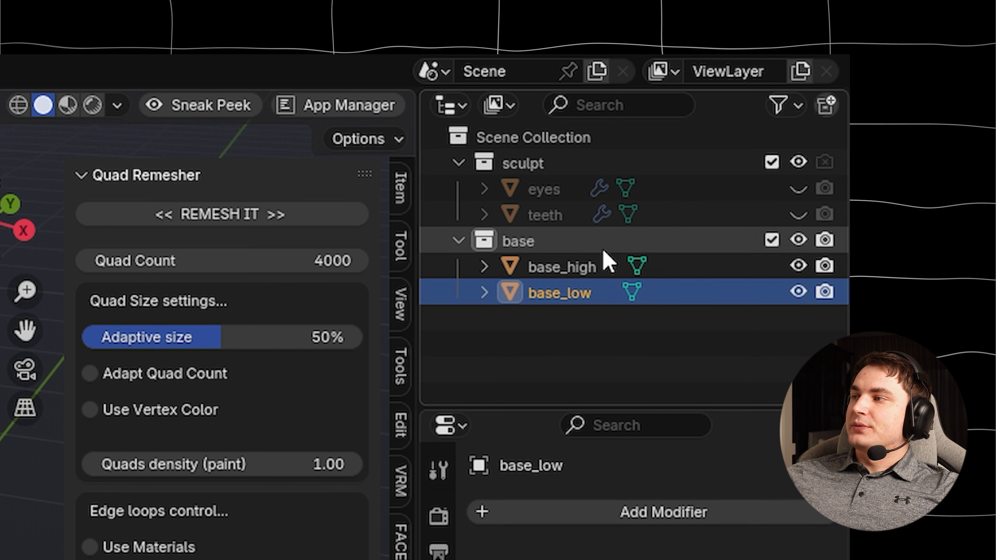
click(799, 162)
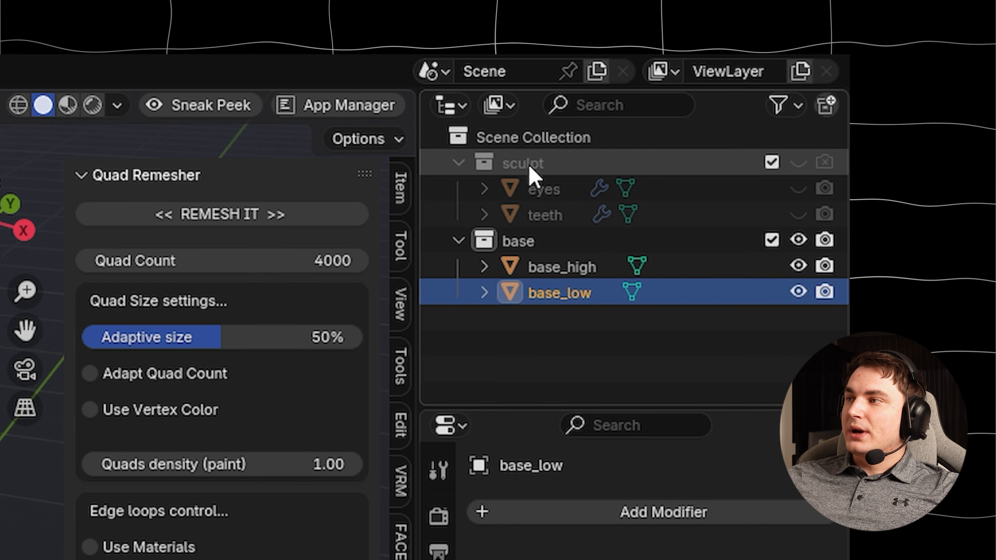
click(460, 163)
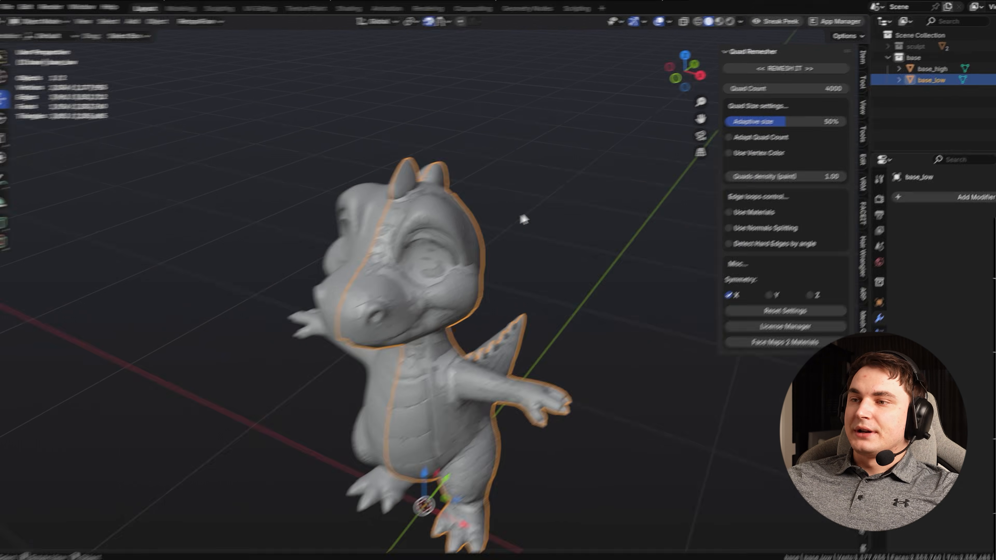
middle_drag(540, 211, 580, 232)
scroll(515, 243, down, 3)
middle_drag(578, 196, 558, 248)
scroll(561, 214, up, 4)
scroll(602, 226, down, 4)
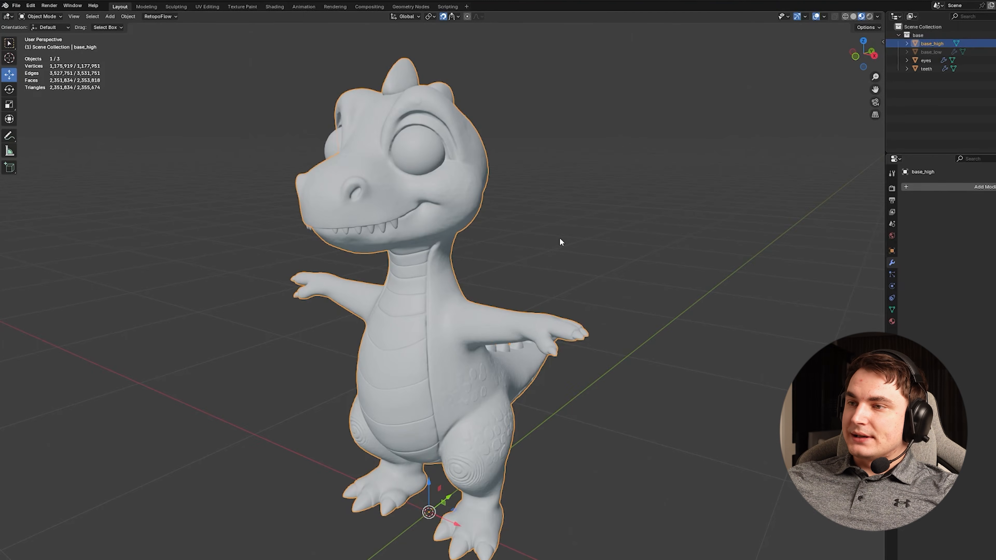
- Apply auto smooth shading to base_high, and remove the resulting Smooth by Angle modifier
right_click(392, 253)
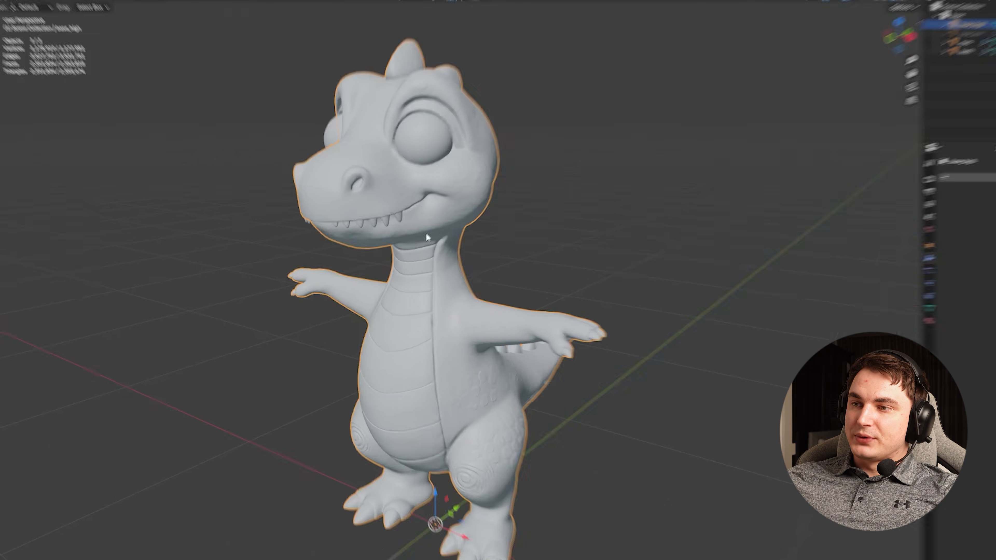
right_click(398, 255)
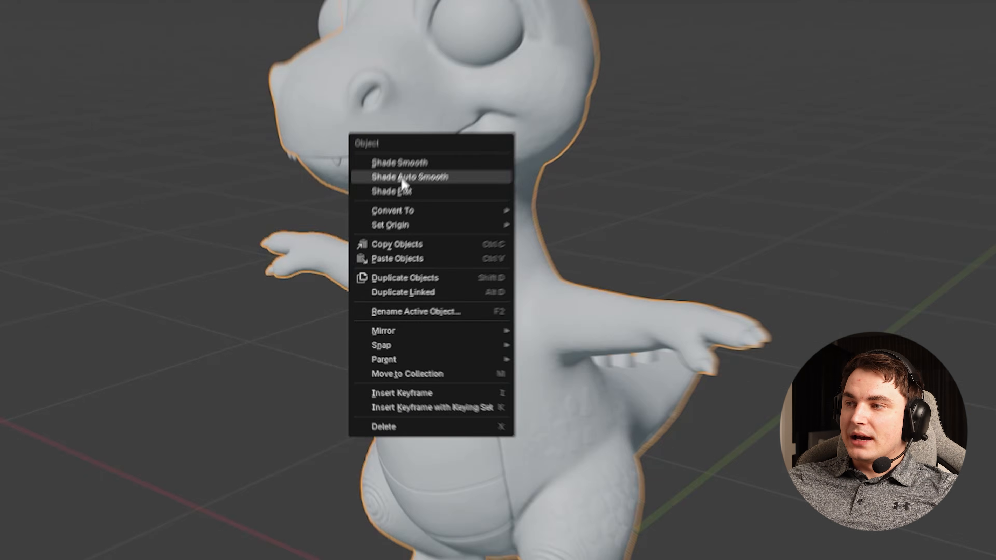
click(425, 130)
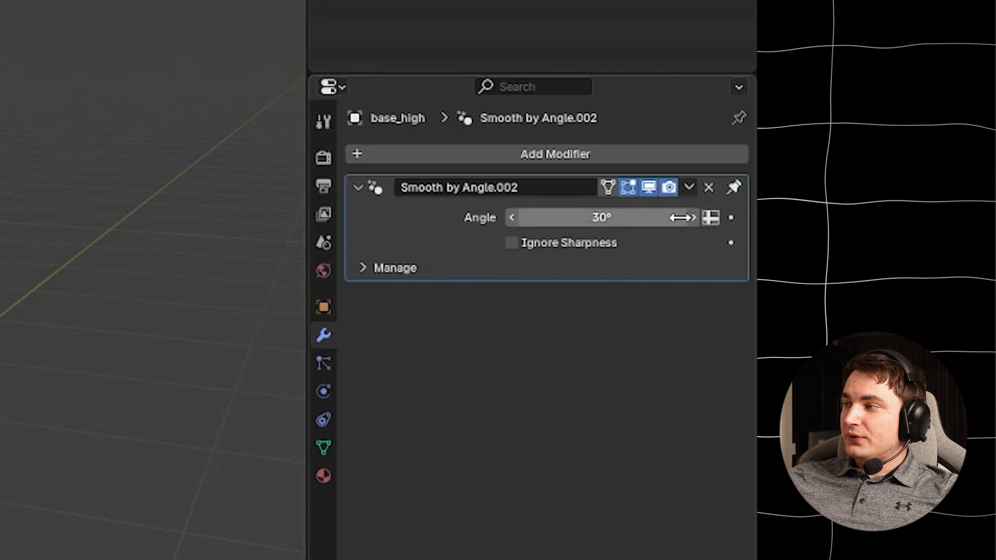
click(689, 187)
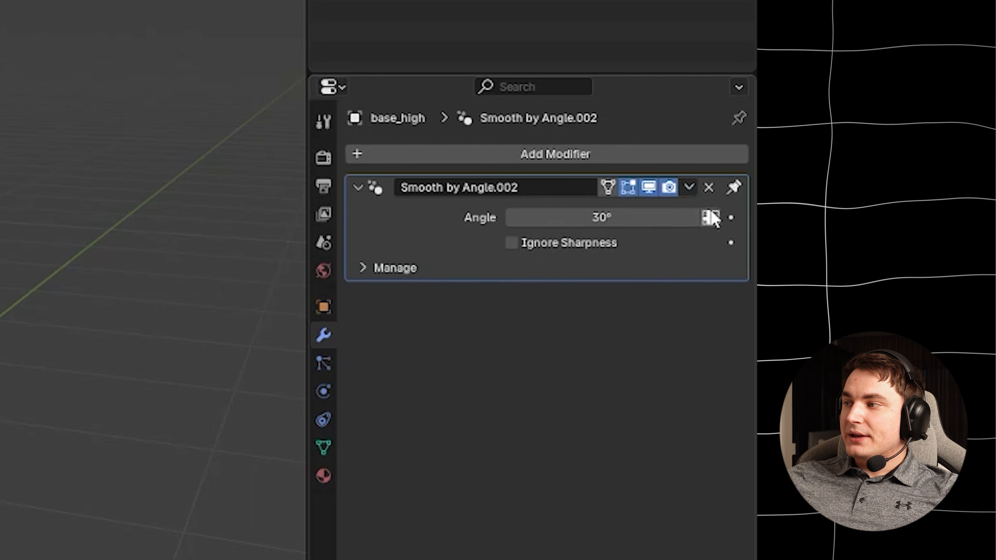
click(708, 187)
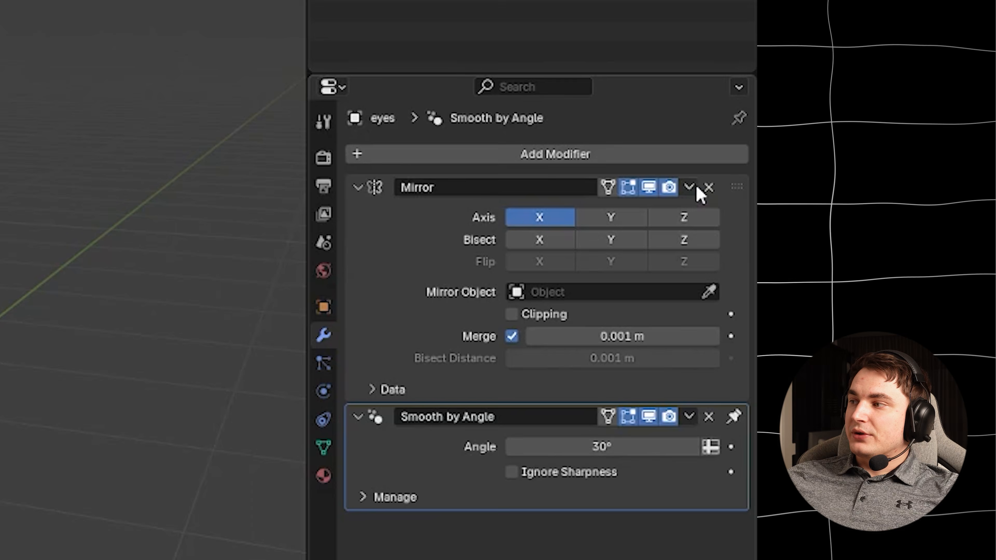
click(689, 187)
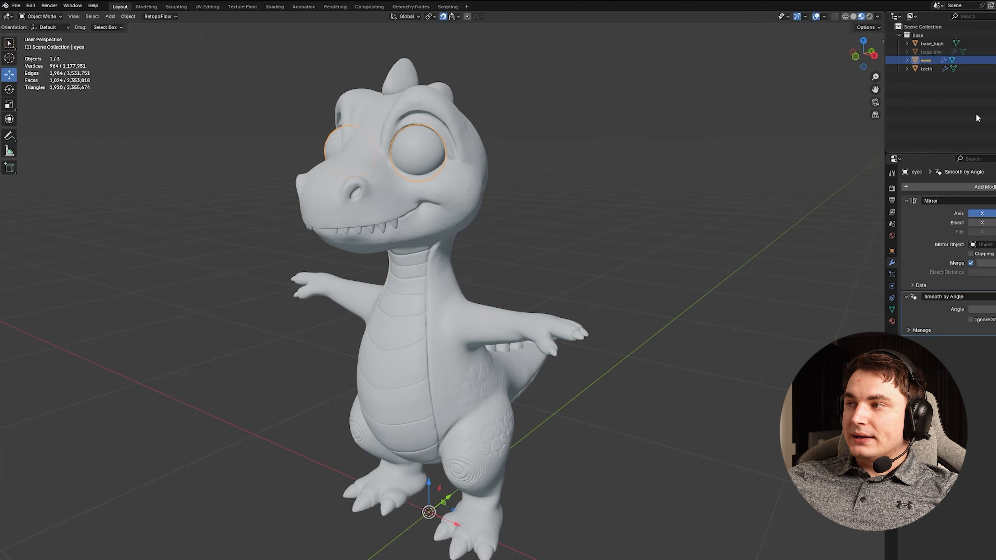
- Select base_high together with base_low as the active object, and start RetopoFlow on base_low
click(931, 44)
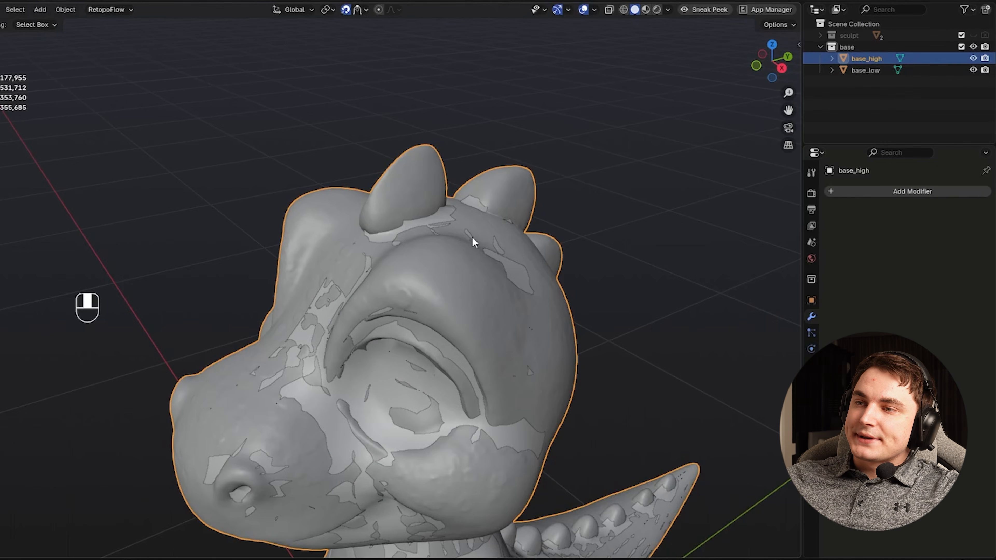
middle_drag(472, 240, 525, 222)
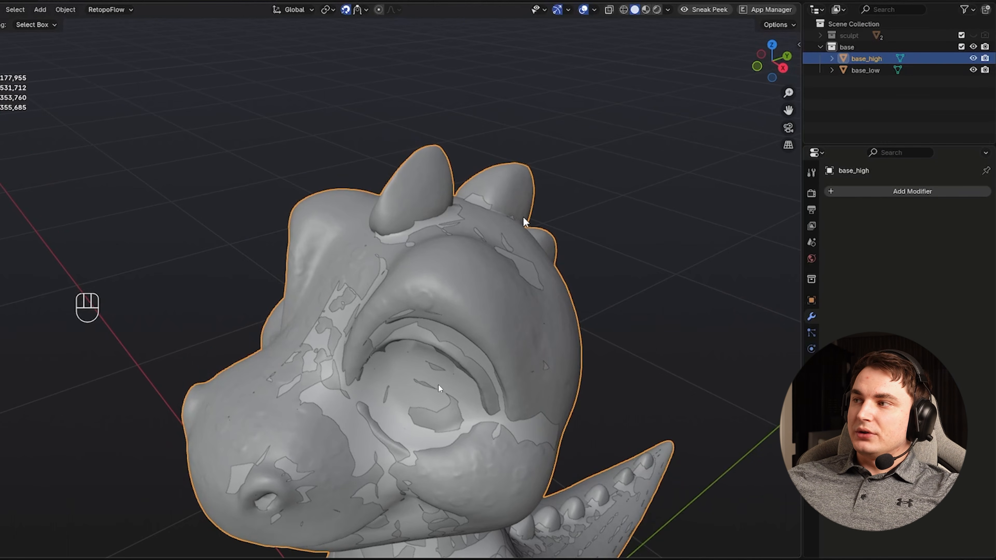
ctrl+click(866, 69)
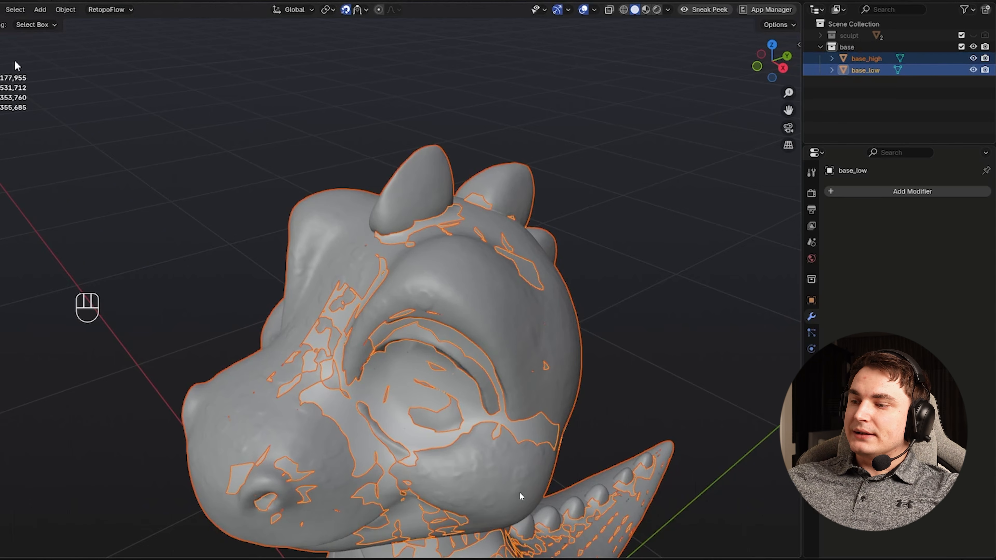
click(108, 9)
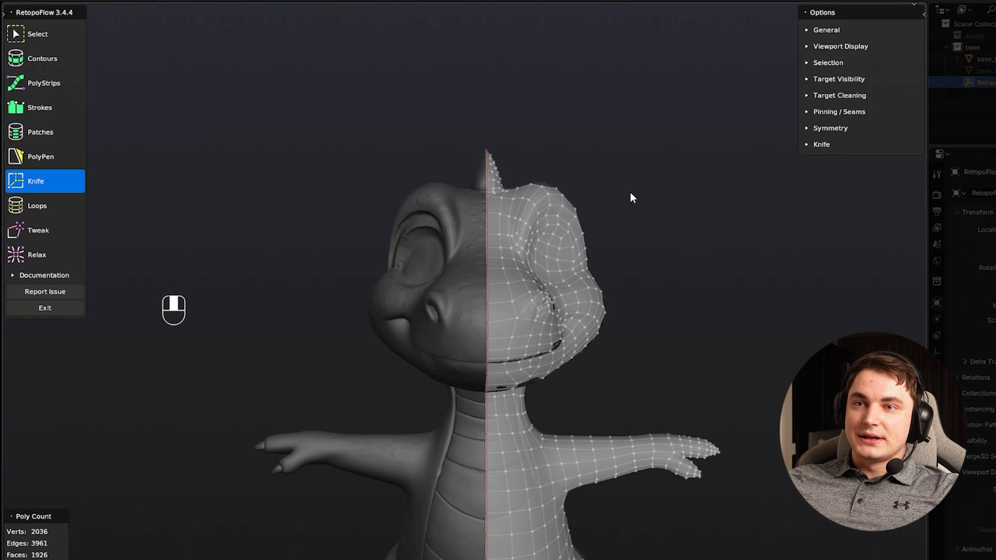
- With the PolyPen tool, select the faces joining the front head spike's base to the head and delete them
middle_drag(630, 193, 608, 229)
scroll(524, 284, up, 6)
click(526, 279)
key(5)
shift+click(490, 289)
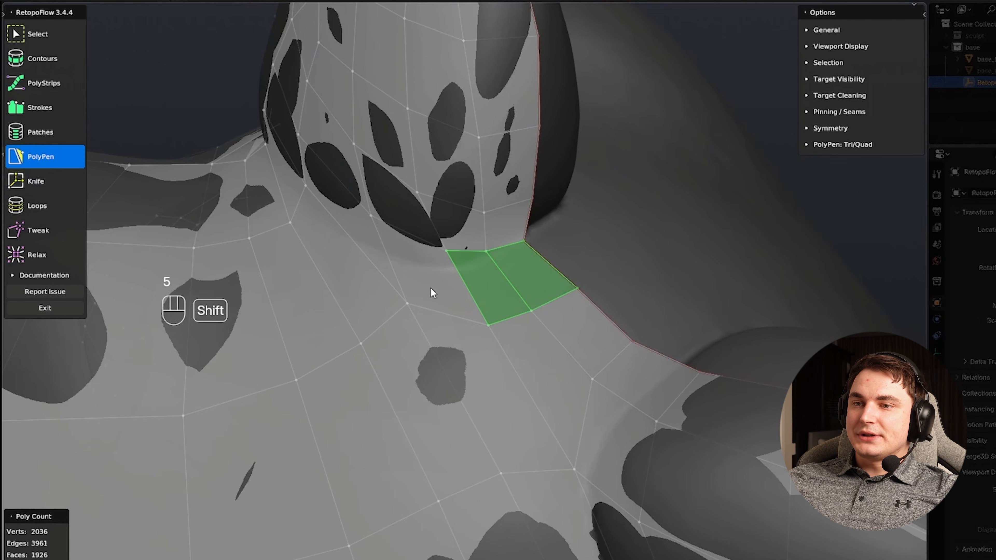
shift+click(427, 287)
shift+click(369, 242)
middle_drag(369, 243, 518, 263)
shift+click(483, 249)
shift+click(465, 210)
shift+click(467, 238)
shift+click(394, 270)
shift+click(360, 243)
shift+click(365, 220)
middle_drag(428, 268, 458, 232)
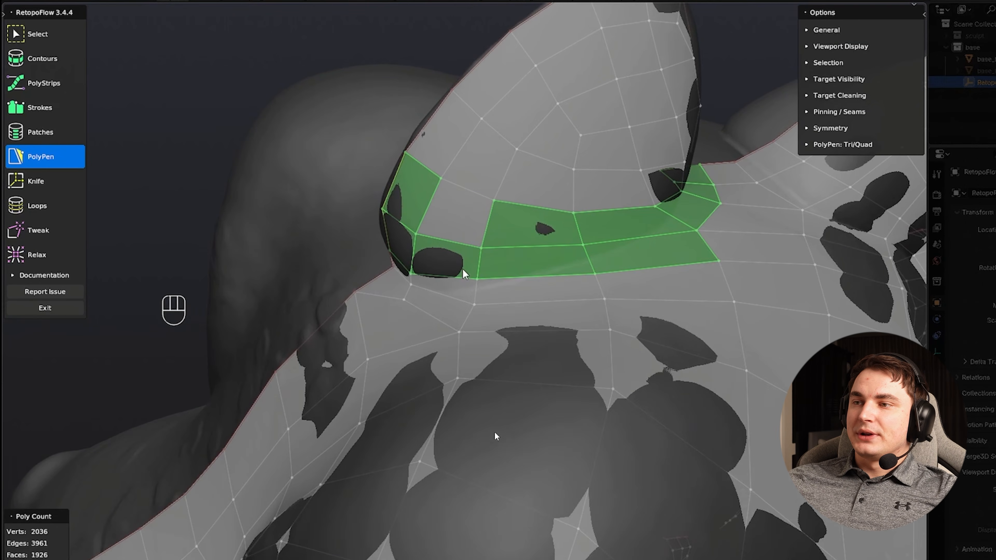
shift+click(458, 232)
key(ctrl+z)
key(x)
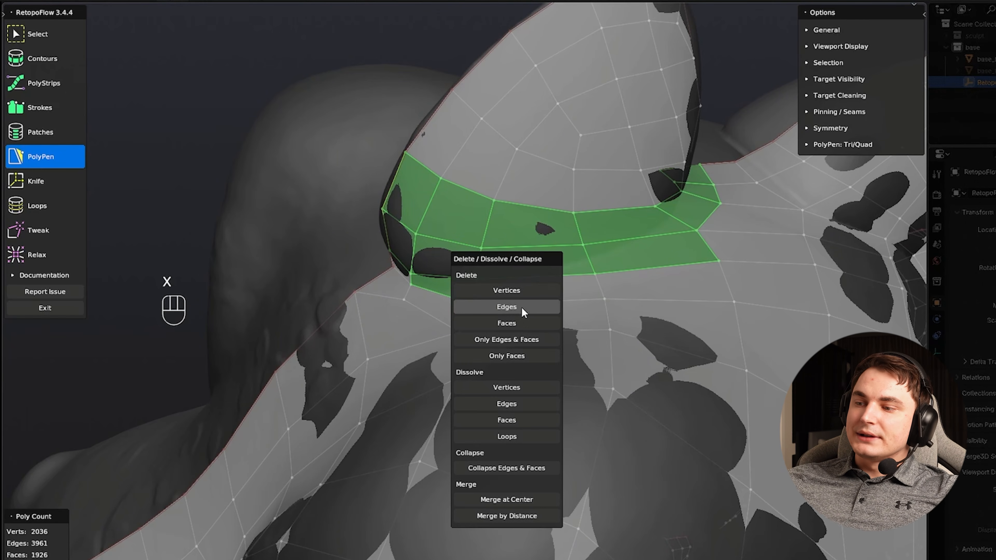
click(506, 323)
- Merge the rear centre-line corner of the spike's lower edge with the matching vertex of the head opening
middle_drag(524, 327, 493, 276)
scroll(493, 276, up, 4)
shift+middle_drag(485, 239, 511, 293)
click(470, 254)
key(KP_Decimal)
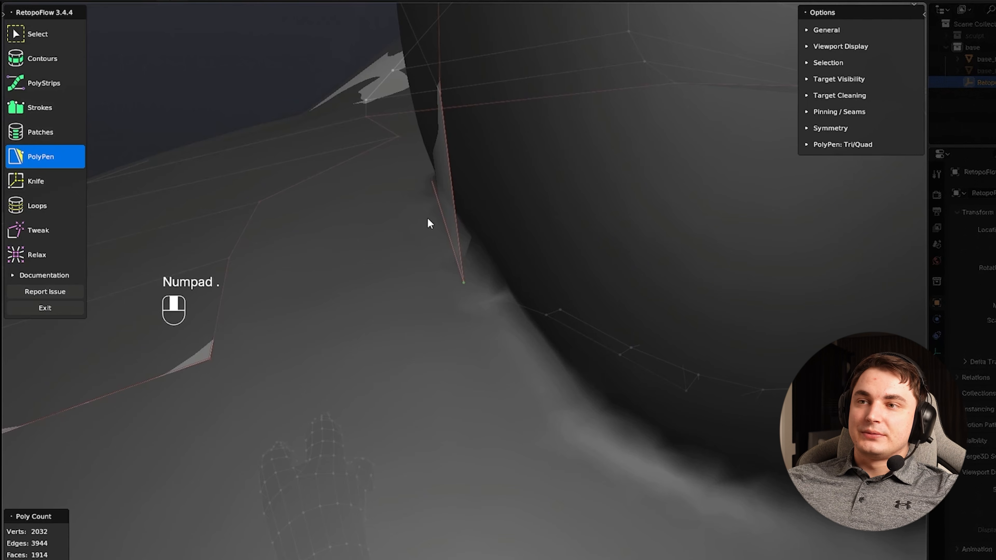
middle_drag(428, 219, 545, 278)
key(g)
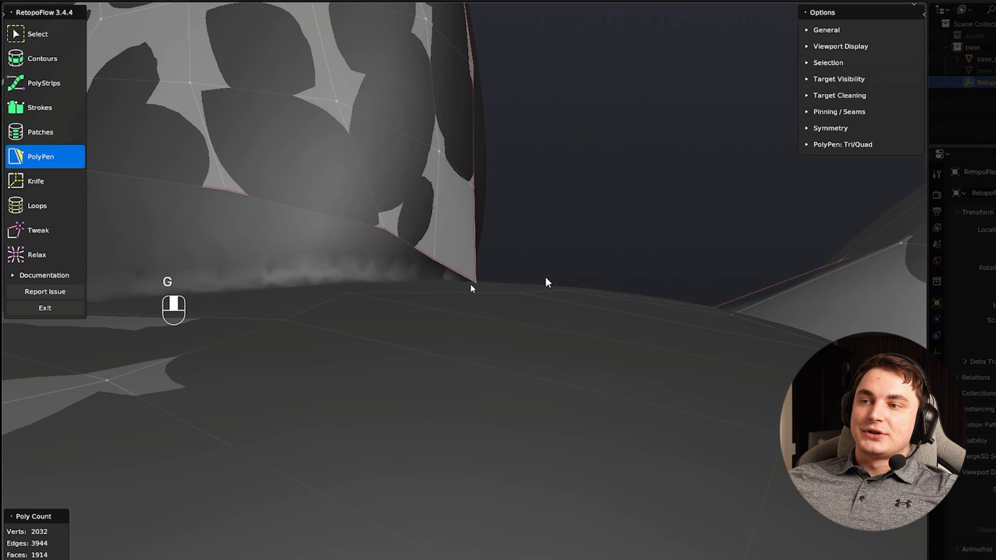
key(ctrl+z)
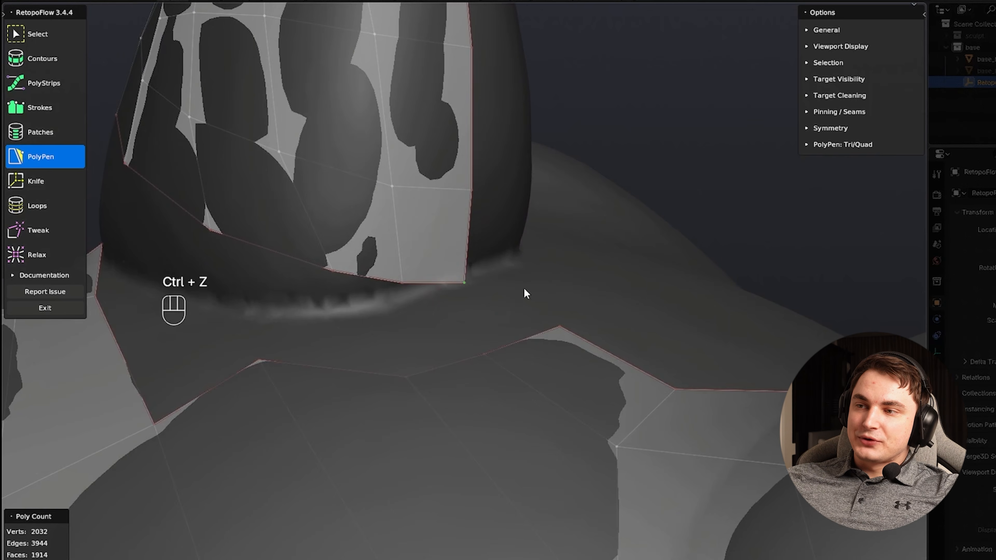
middle_drag(545, 361, 542, 336)
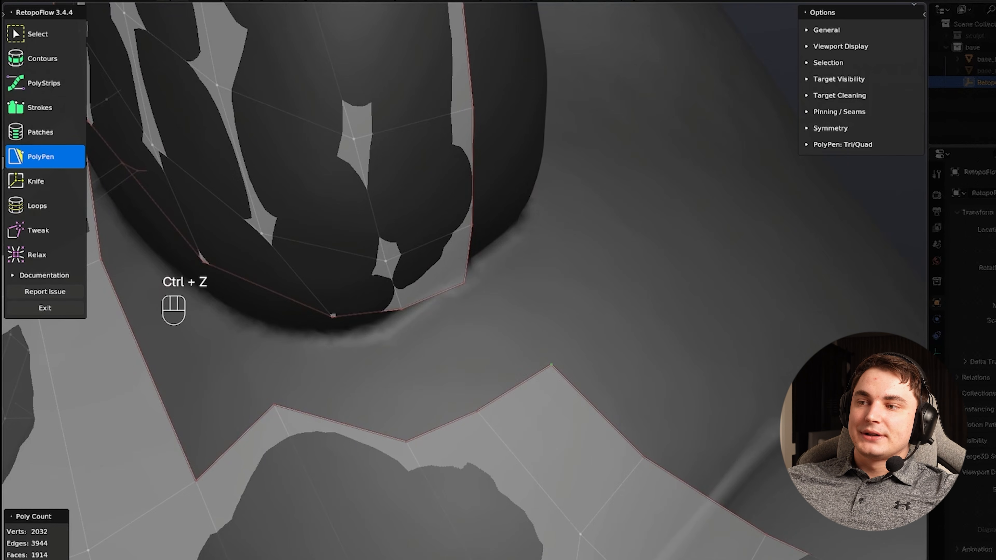
key(g)
click(466, 244)
middle_drag(467, 245, 558, 247)
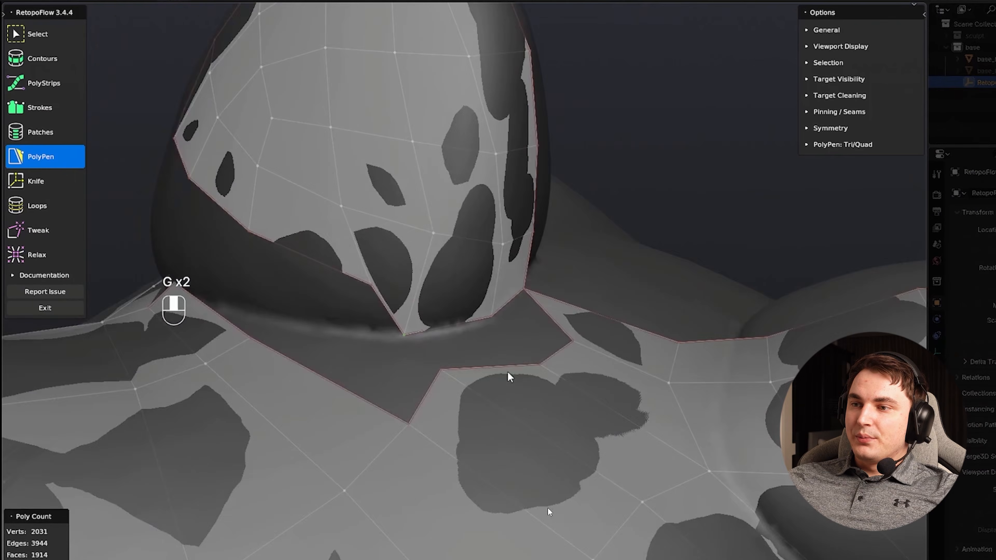
- Try moving the head opening vertex beside the shared rear corner onto the spike's neighbouring lower vertex
middle_drag(509, 378, 568, 280)
click(504, 289)
key(g)
key(Escape)
click(514, 289)
key(g)
click(463, 330)
middle_drag(604, 323, 541, 363)
click(565, 353)
key(g)
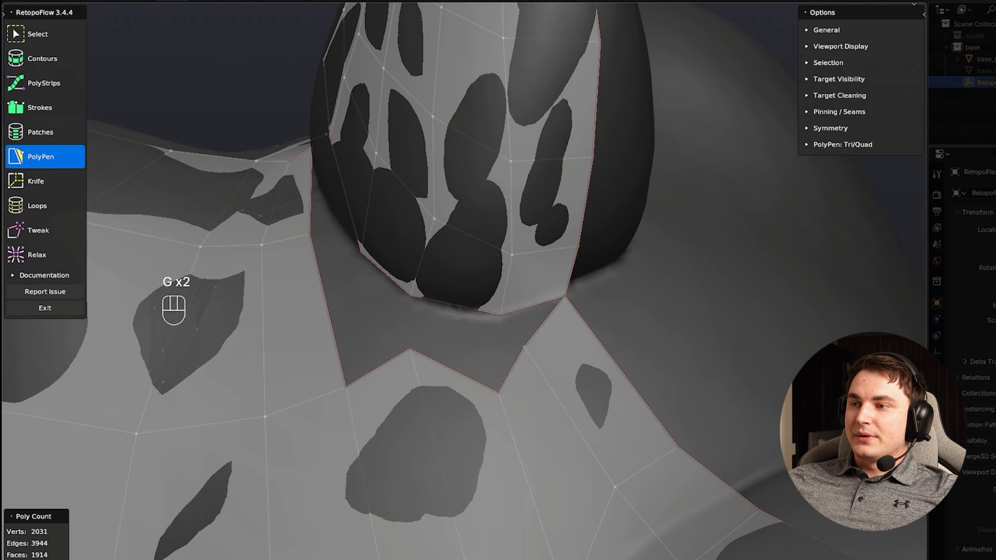
- Try to bridge the gap beside the spike's rear corner with a new PolyPen face
middle_drag(549, 322, 529, 334)
click(513, 392)
middle_drag(514, 393, 523, 350)
ctrl+click(525, 341)
- Move the rear vertices of the spike's lower edge down to the crease where it meets the head
click(450, 329)
key(g)
click(472, 328)
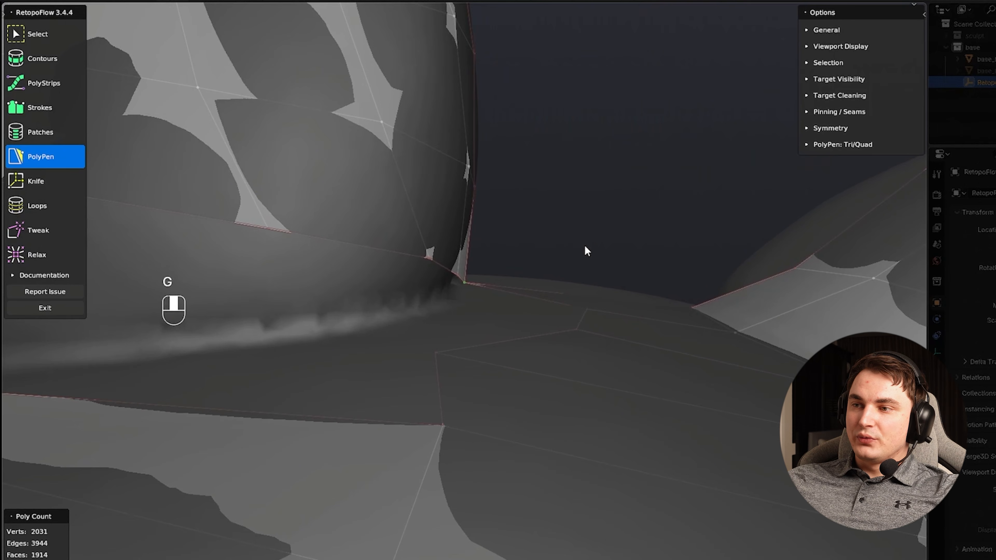
middle_drag(586, 251, 515, 293)
key(g)
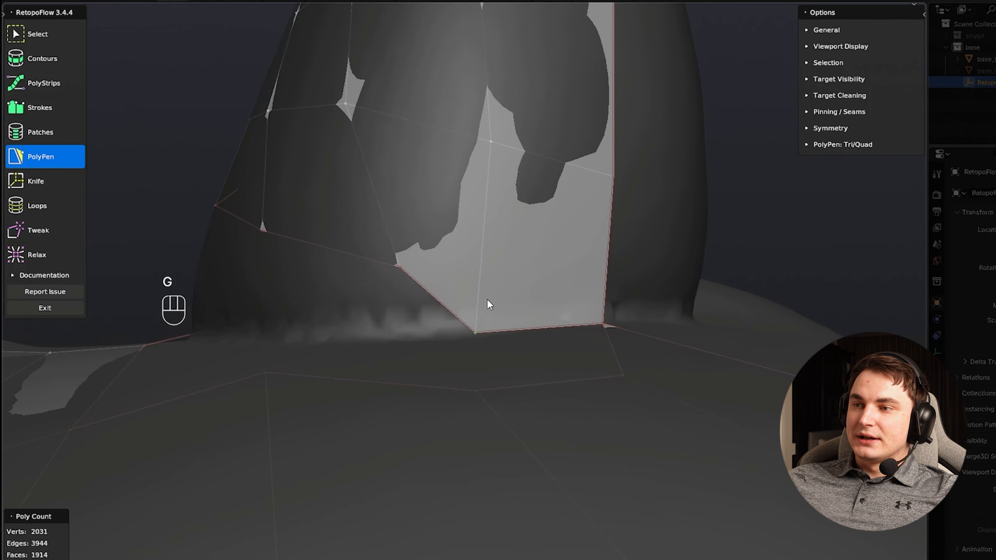
key(g)
click(315, 333)
middle_drag(316, 333, 514, 288)
- Merge the head opening vertex beside the shared rear corner into the spike's next lower-edge vertex
click(456, 275)
key(g)
key(Escape)
click(516, 285)
key(g)
click(462, 335)
middle_drag(674, 329, 530, 273)
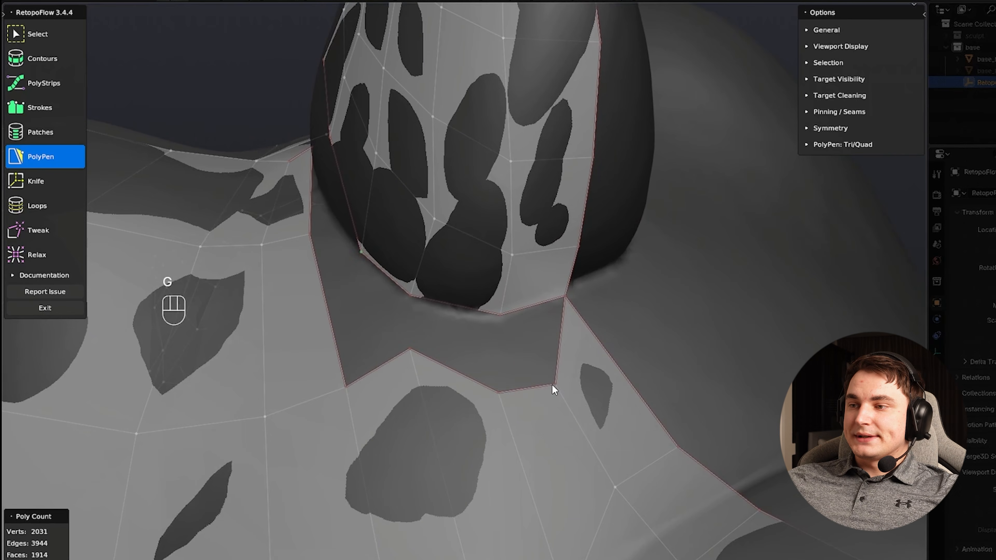
key(g)
click(500, 314)
- Fill the adjoining gap between the spike's lower edge and the head opening with a PolyPen quad
middle_drag(486, 348, 514, 357)
click(514, 392)
middle_drag(451, 363, 496, 328)
ctrl+click(527, 338)
key(g)
key(g)
key(Escape)
- Try a knife cut from the new quad's lower corner across the neighbouring faces to the centre line
middle_drag(547, 303, 473, 340)
click(463, 337)
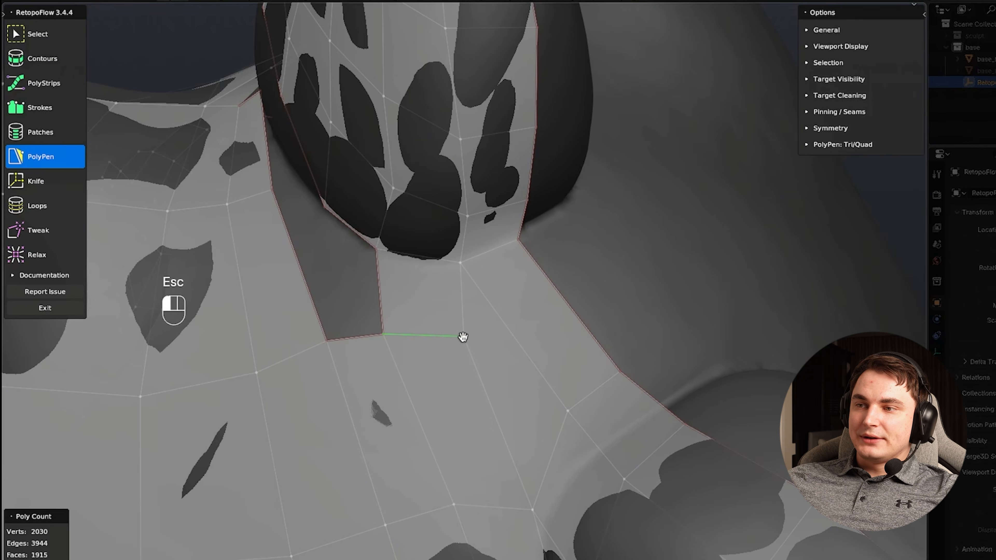
key(k)
click(562, 298)
key(Return)
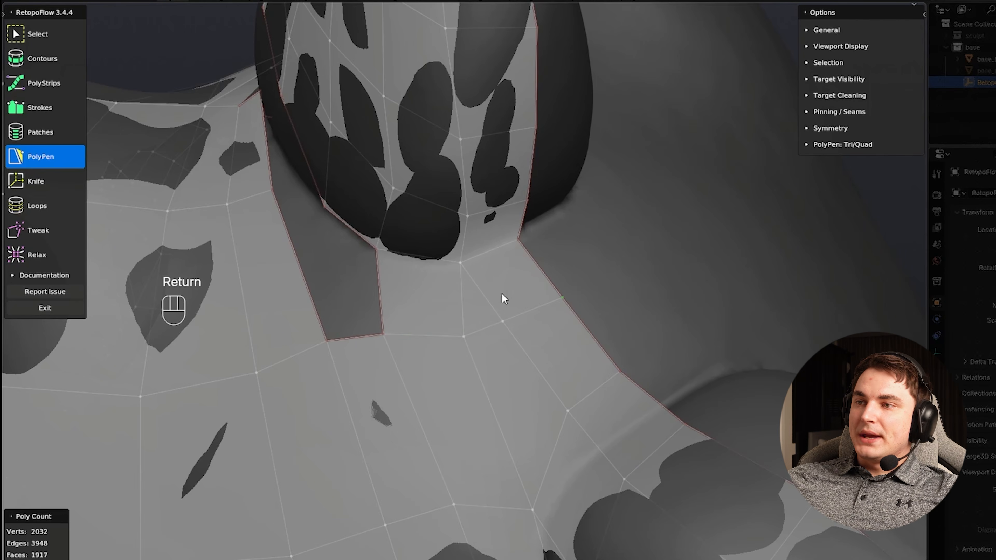
click(456, 339)
middle_drag(534, 318, 467, 315)
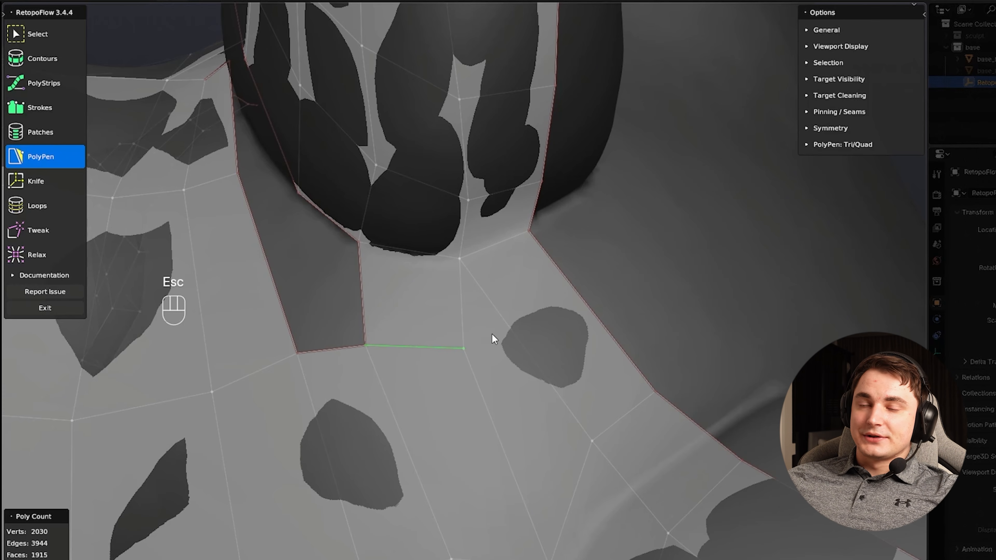
- Cut an edge with the knife from the vertex below the spike through the two adjacent faces to the centre-line border
middle_drag(494, 338, 513, 348)
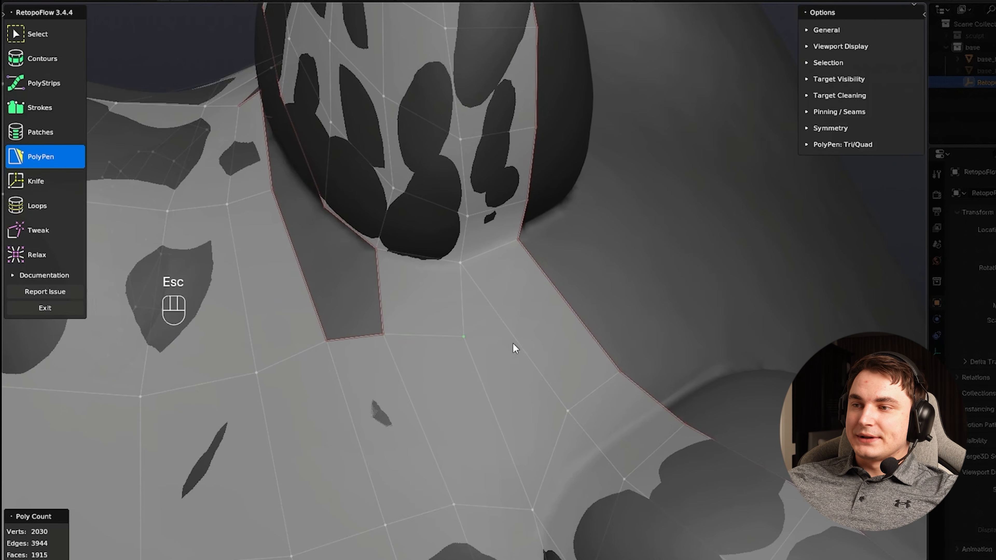
key(k)
click(588, 285)
key(Return)
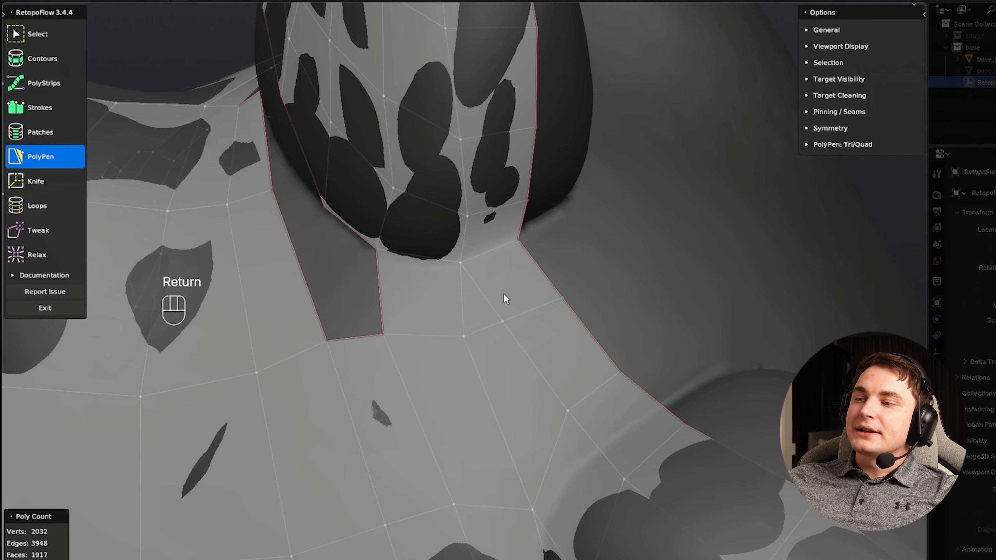
- Add another PolyPen quad along the side of the spike's base, continuing forward from the previous one
mouse_move(465, 337)
middle_down()
mouse_move(436, 331)
mouse_move(464, 334)
middle_up()
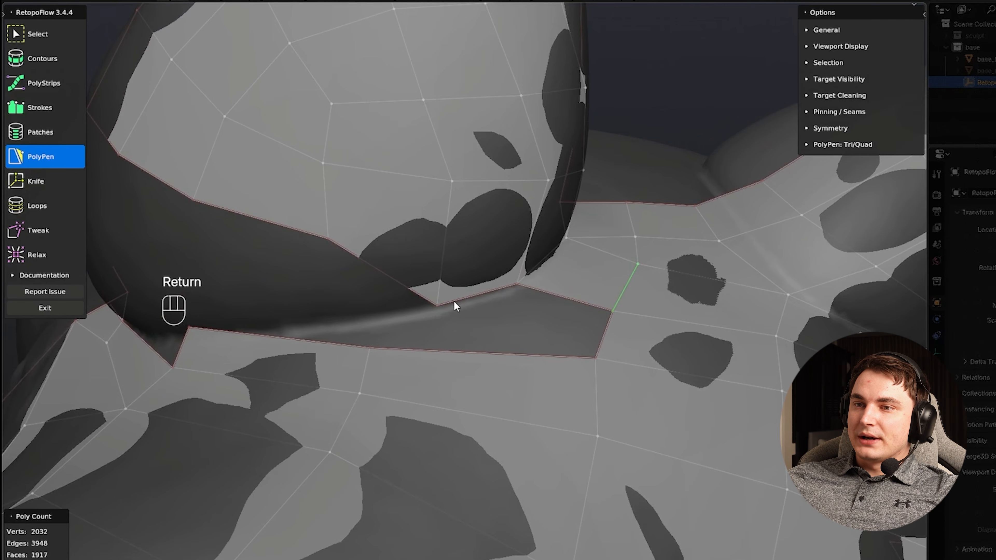
ctrl+click(592, 334)
middle_drag(591, 334, 492, 259)
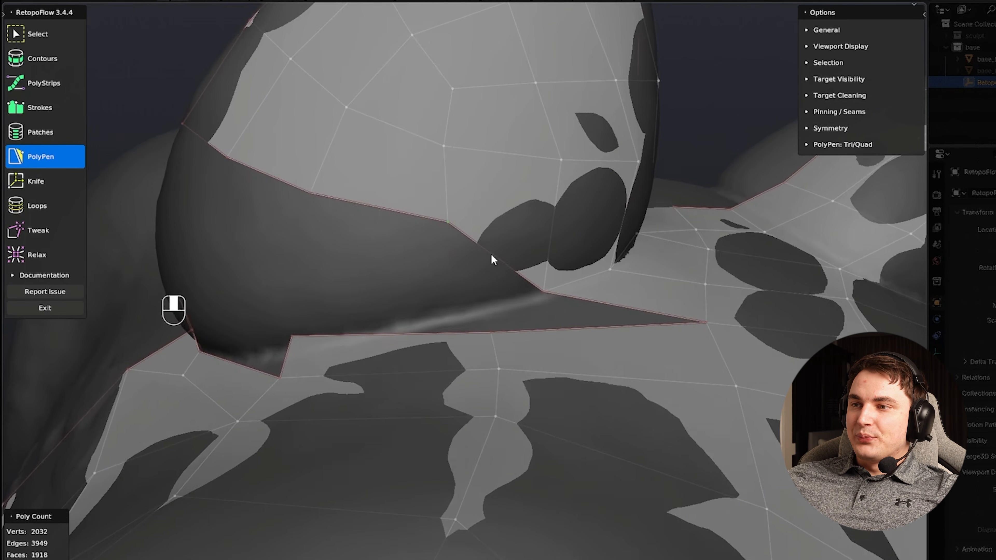
- Reposition and merge border vertices around the remaining gap so the head opening follows the crease at the spike's base
key(g)
click(474, 209)
middle_drag(475, 209, 555, 290)
middle_drag(555, 290, 515, 285)
key(g)
click(521, 289)
scroll(533, 294, down, 1)
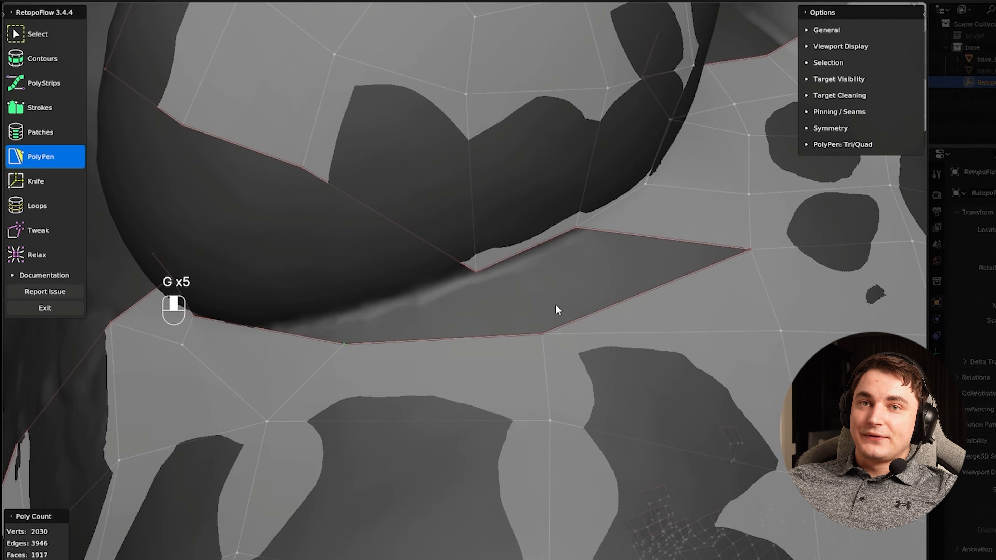
key(g)
click(517, 343)
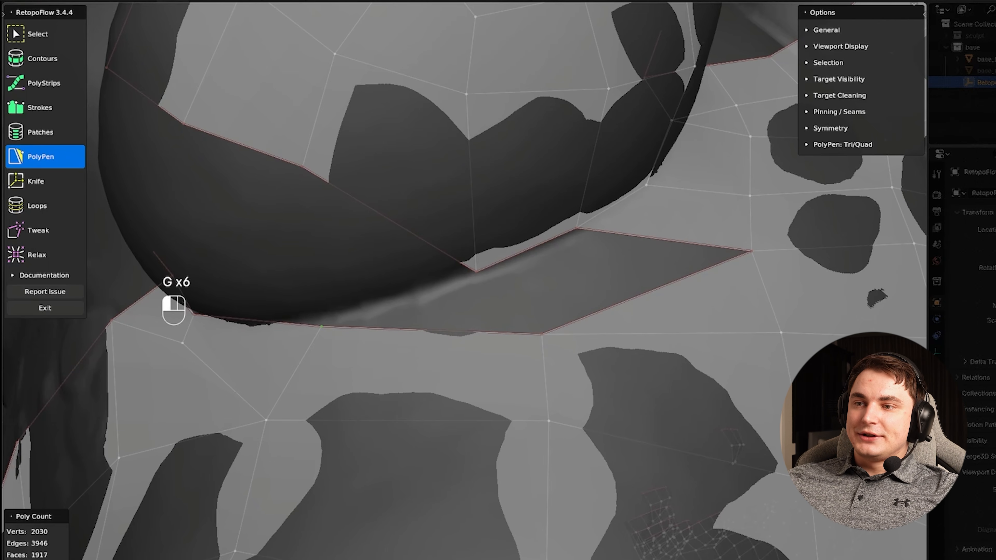
- Close the rear part of the remaining side gap under the spike with a PolyPen face
ctrl+click(516, 264)
middle_drag(515, 264, 554, 282)
shift+middle_drag(475, 266, 568, 298)
- Move the spike's next lower-edge vertex down and merge it with the head opening's border
click(486, 174)
shift+middle_drag(519, 216, 523, 220)
scroll(523, 220, down, 2)
key(g)
middle_drag(479, 174, 581, 240)
shift+middle_drag(580, 239, 535, 235)
scroll(559, 168, up, 2)
middle_drag(535, 236, 507, 274)
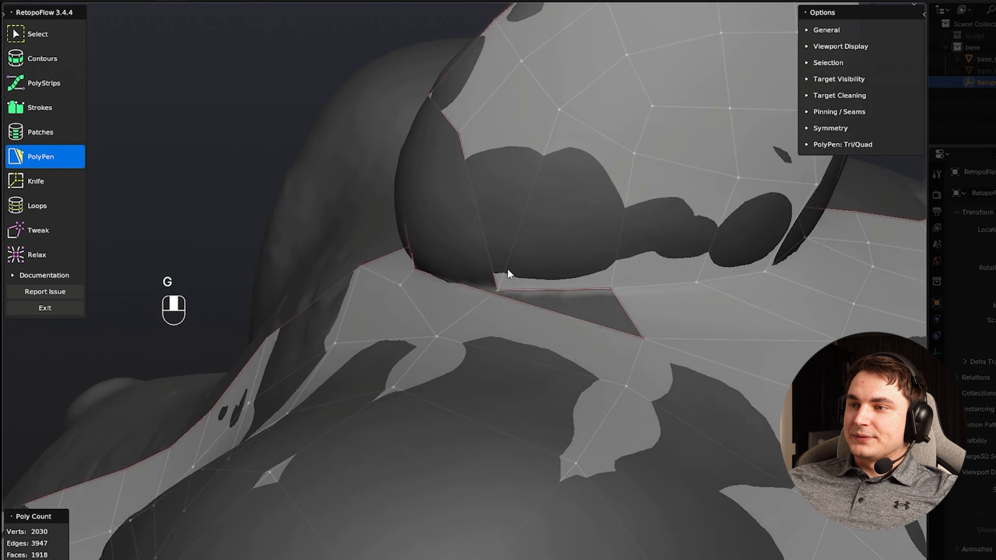
- Fill the leftover triangular hole at the side of the spike's base from its upper edge
scroll(506, 277, up, 2)
click(533, 292)
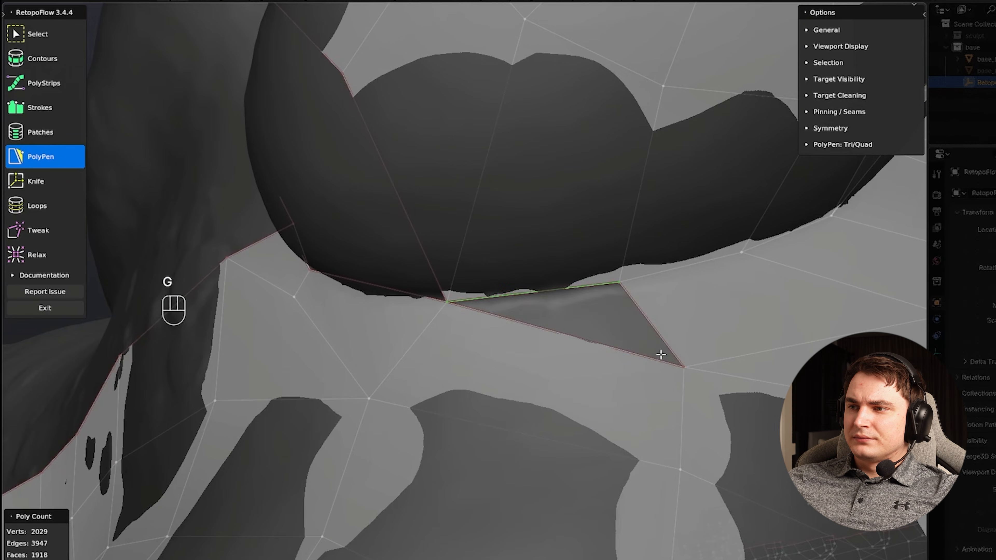
ctrl+click(683, 367)
middle_drag(573, 356, 488, 350)
- Adjust the border vertices at the front of the spike's base to fit the sculpted surface
key(g)
key(g)
click(466, 312)
middle_drag(466, 312, 535, 305)
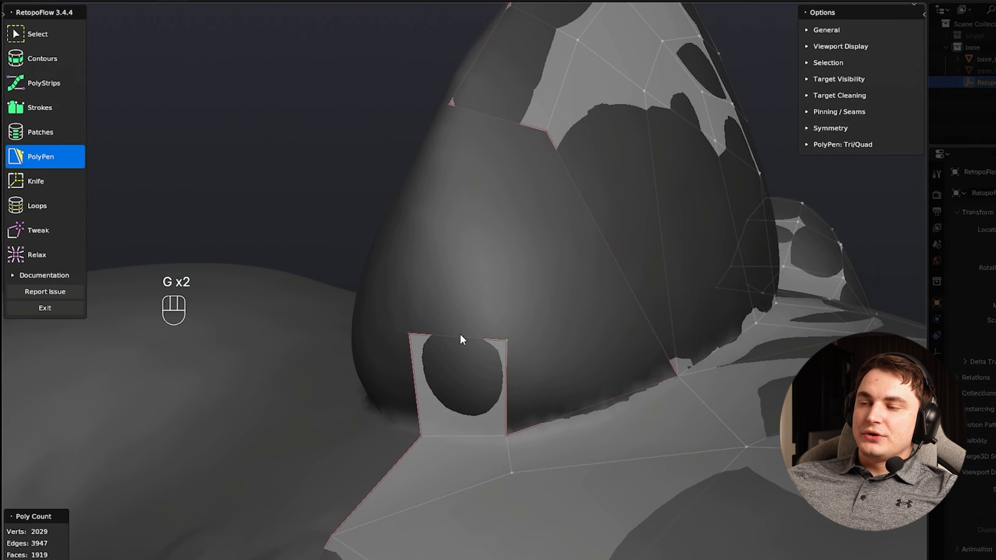
- Extend the front strip up the spike with PolyPen faces until it joins the upper mesh border
ctrl+click(419, 223)
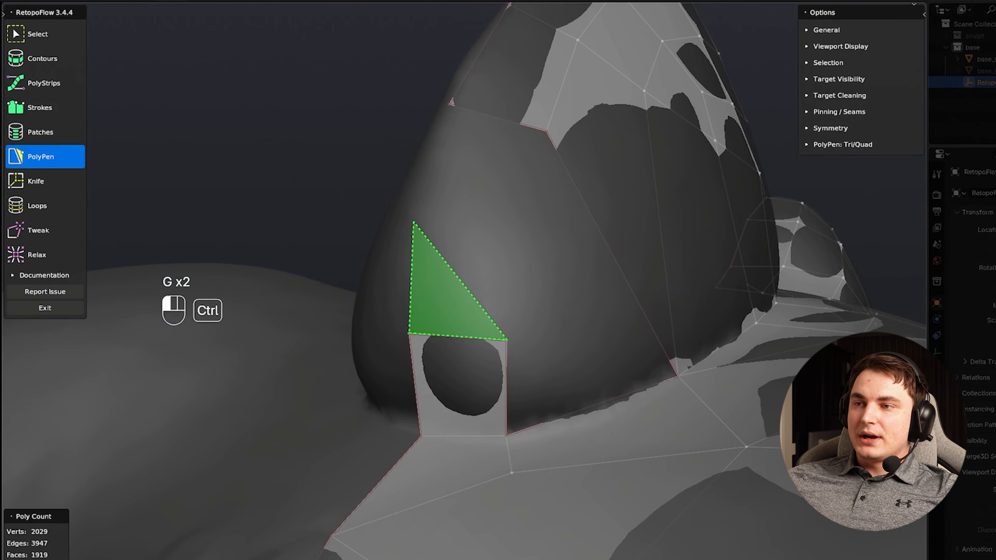
ctrl+click(518, 232)
ctrl+click(494, 106)
middle_drag(495, 118, 550, 324)
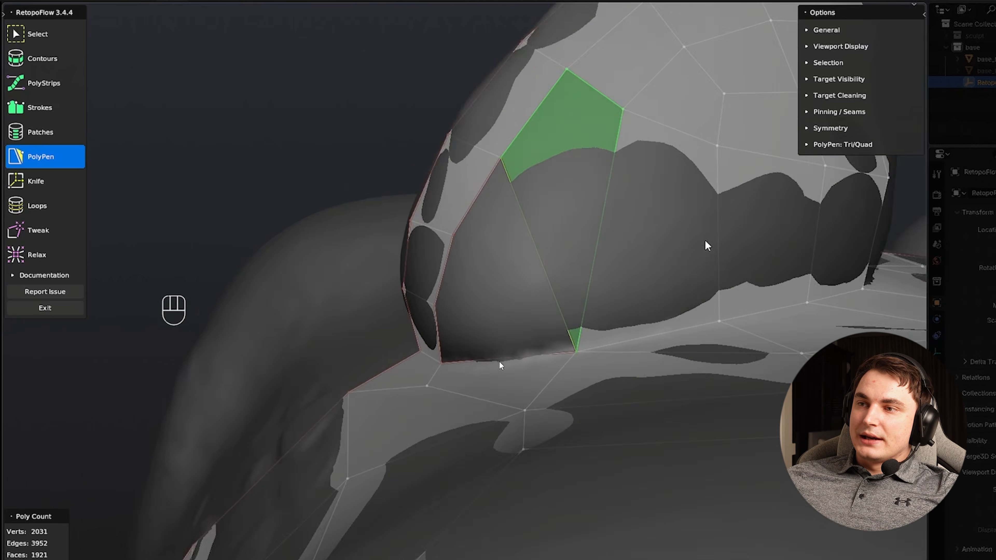
- Delete the stretched faces on the side of the spike between its upper mesh and the base
middle_drag(706, 244, 552, 296)
key(x)
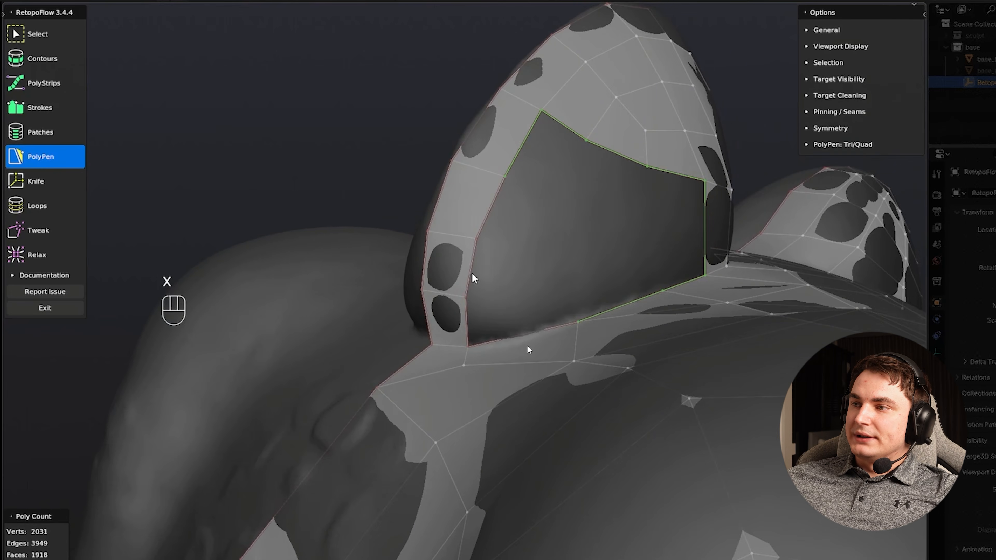
click(542, 309)
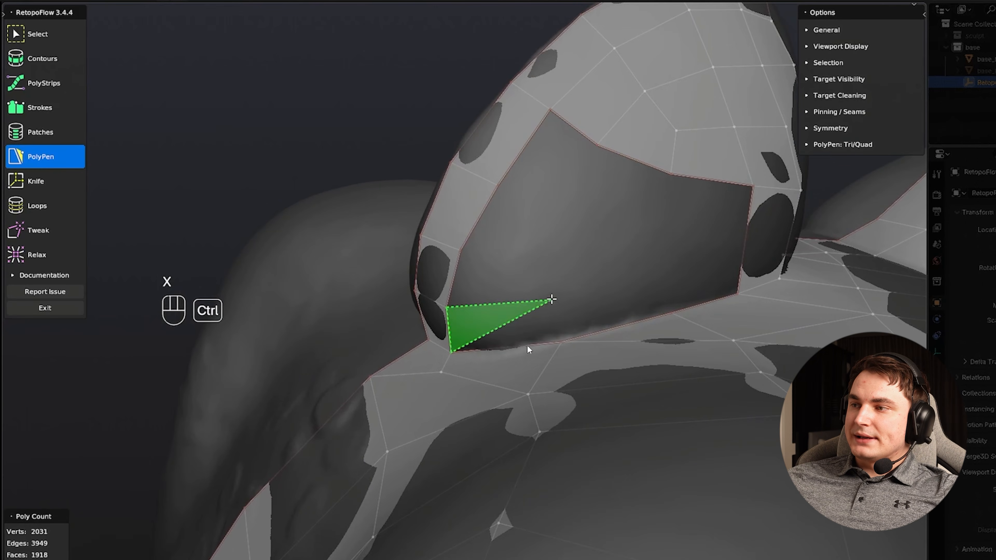
- Build a row of PolyPen quads along the bottom of the gap on the spike's side
ctrl+click(562, 301)
ctrl+click(526, 345)
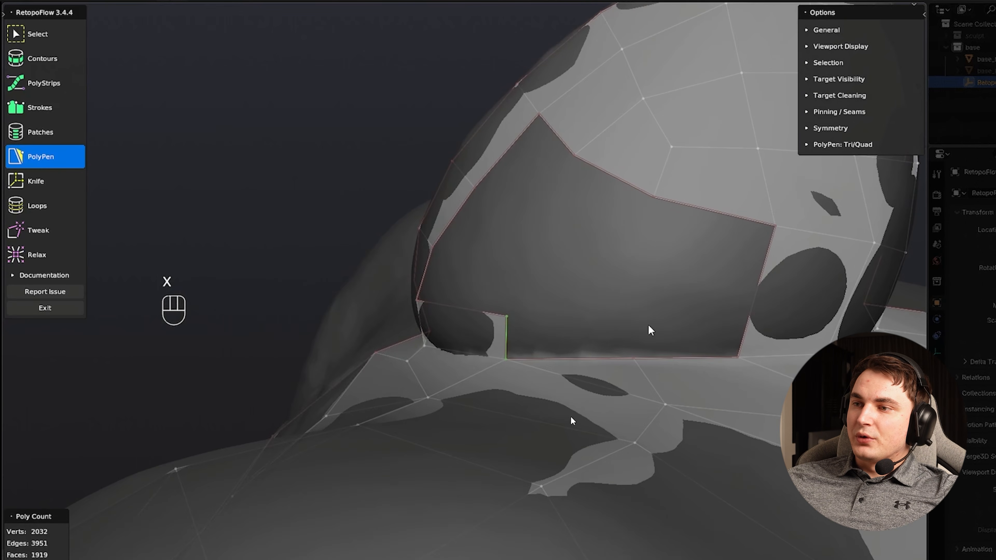
ctrl+click(631, 322)
- Insert an edge loop around the spike's base and merge the gap's doubled lower-border vertex with it
key(ctrl+r)
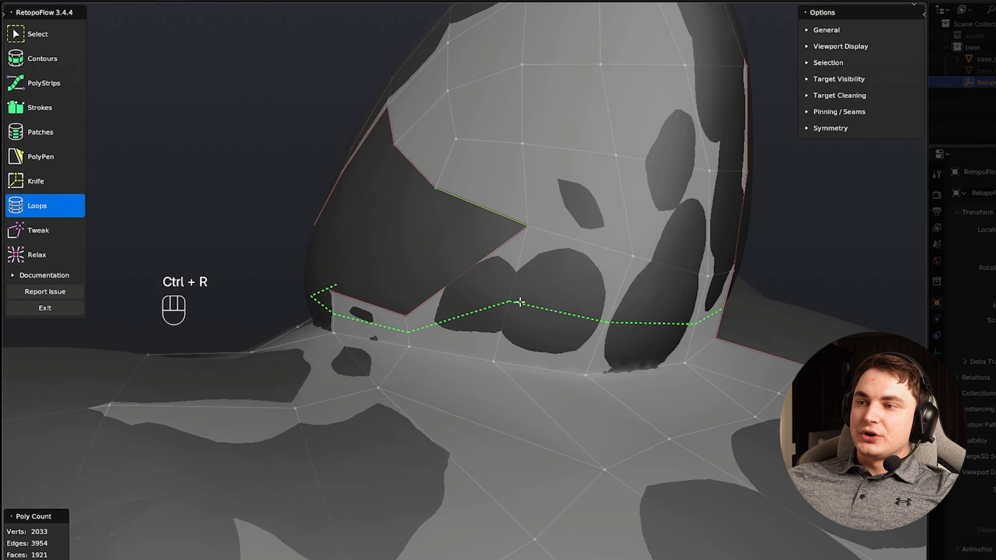
click(520, 303)
middle_drag(455, 315, 541, 282)
key(g)
click(486, 303)
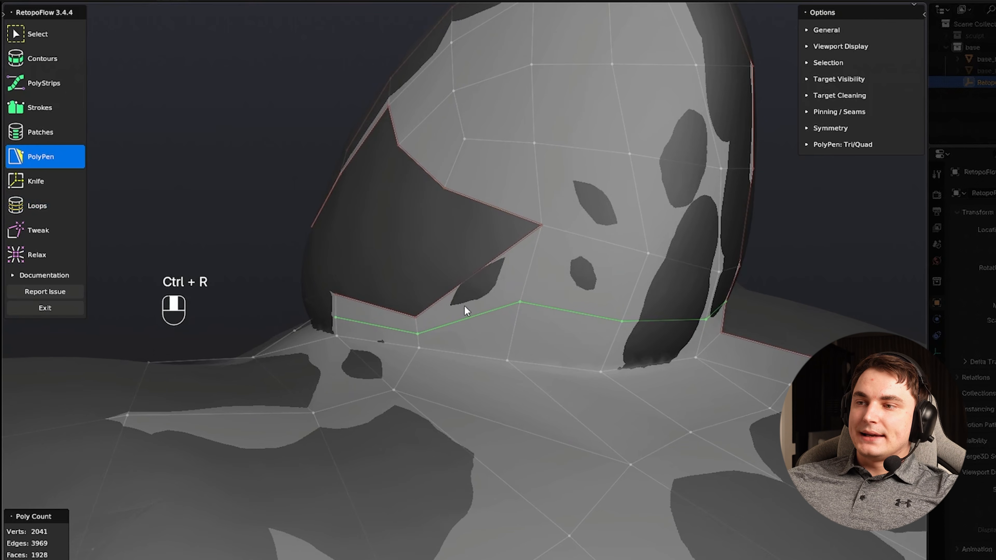
middle_drag(464, 307, 552, 168)
key(g)
click(490, 302)
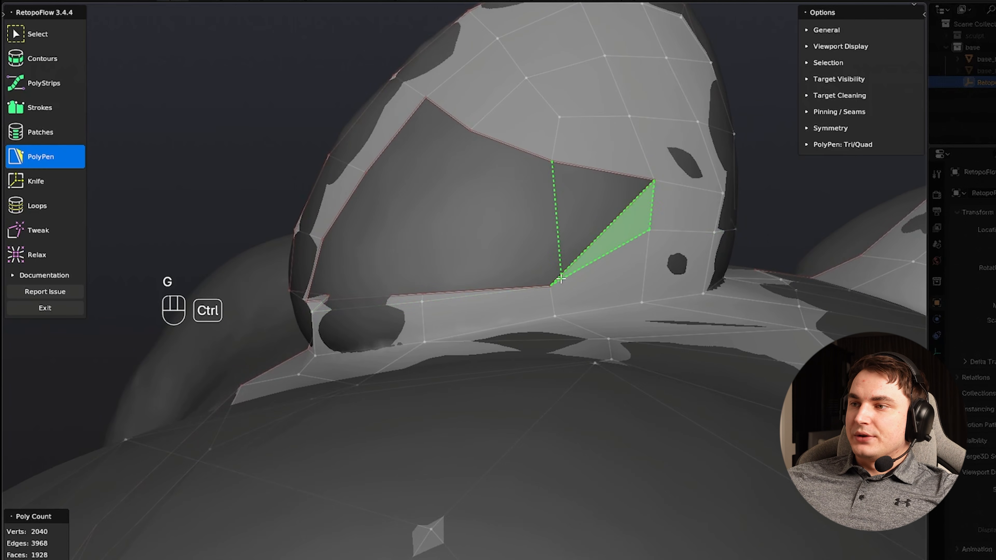
- Fill the rear corner of the side gap and dissolve the diagonal edge between the two triangles into a quad
click(581, 173)
ctrl+click(611, 212)
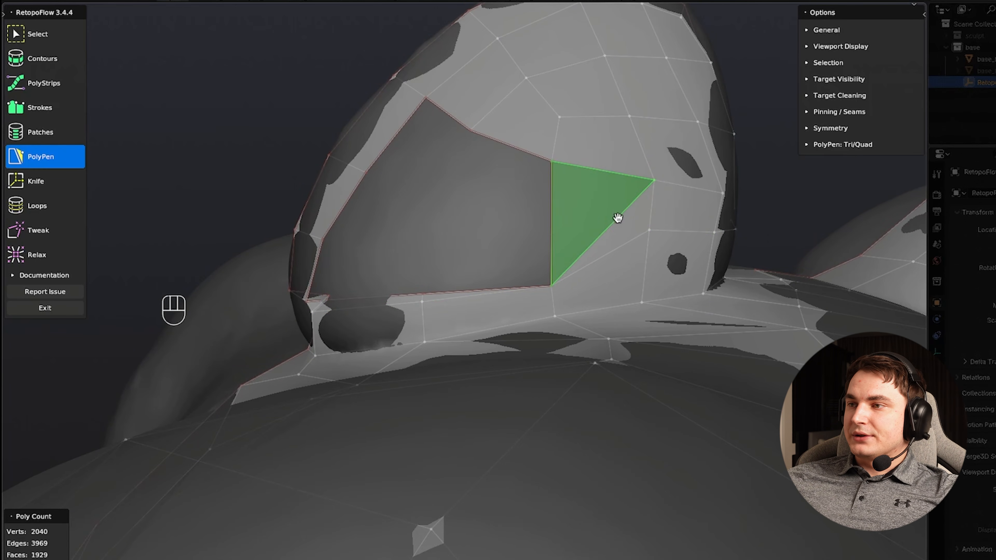
click(652, 227)
middle_drag(665, 235, 656, 267)
key(g)
click(566, 239)
key(x)
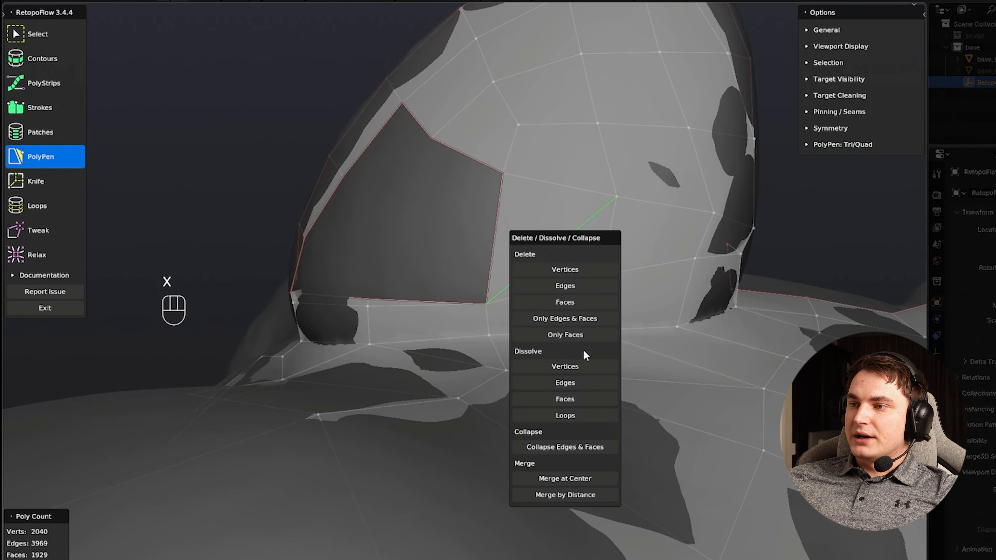
click(588, 389)
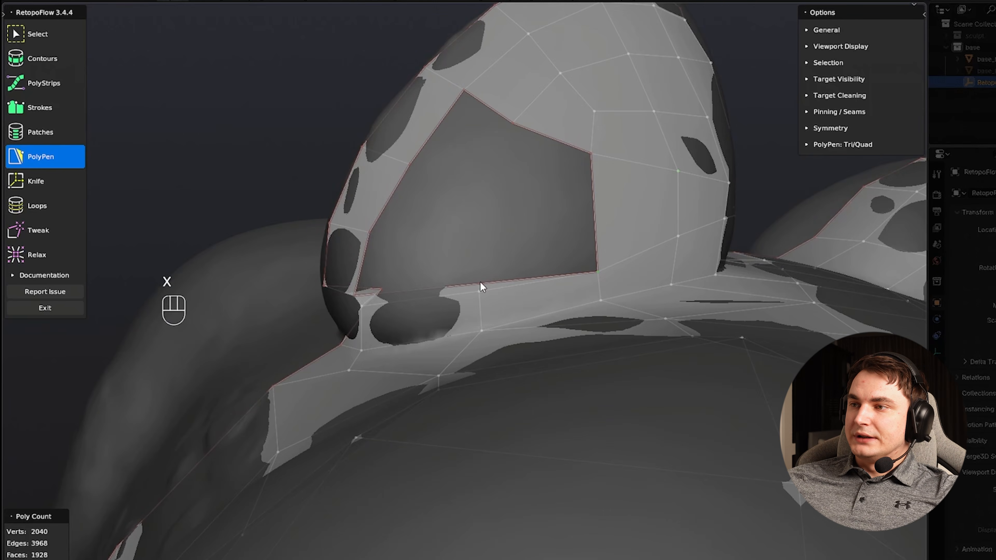
- Merge the doubled vertices of the front strip at the spike's base so they join the new edge loop
key(g)
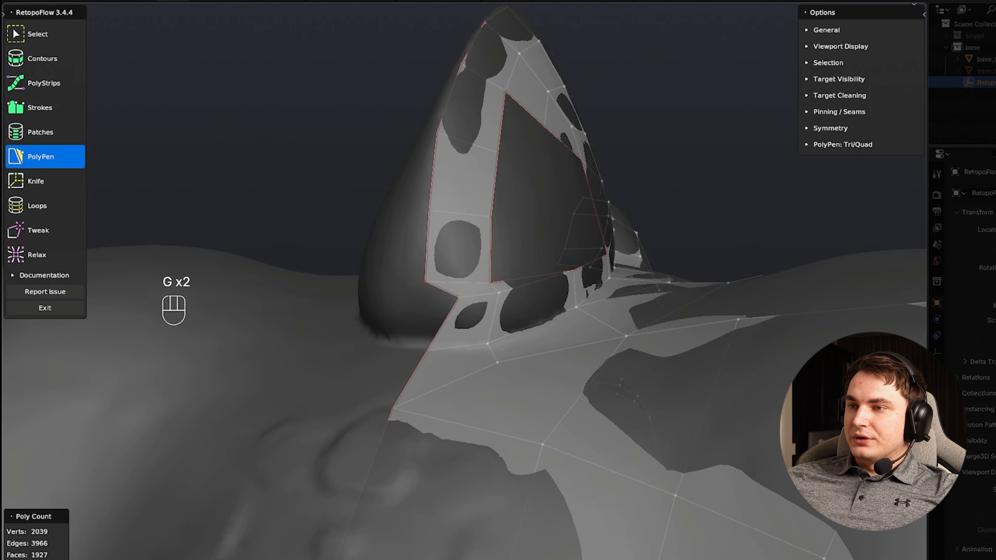
click(473, 298)
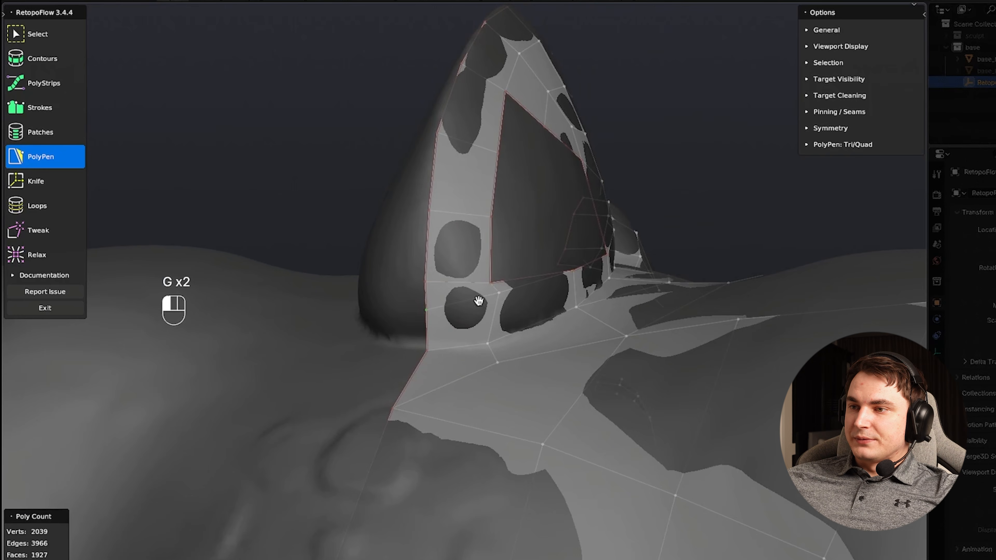
click(460, 313)
key(g)
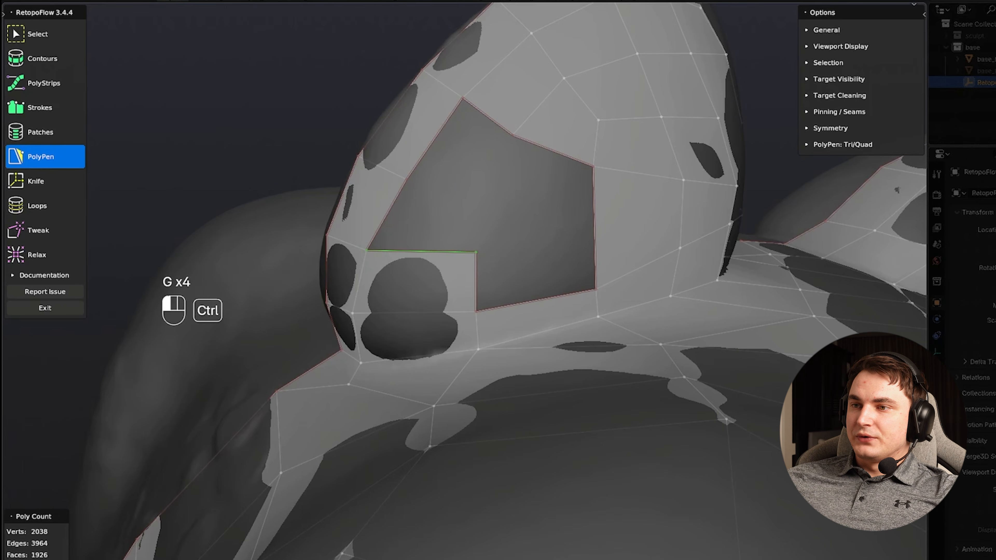
- Add PolyPen faces at the front and bottom of the side gap and merge the extra vertex on its front edge
ctrl+click(481, 203)
middle_drag(525, 234, 529, 222)
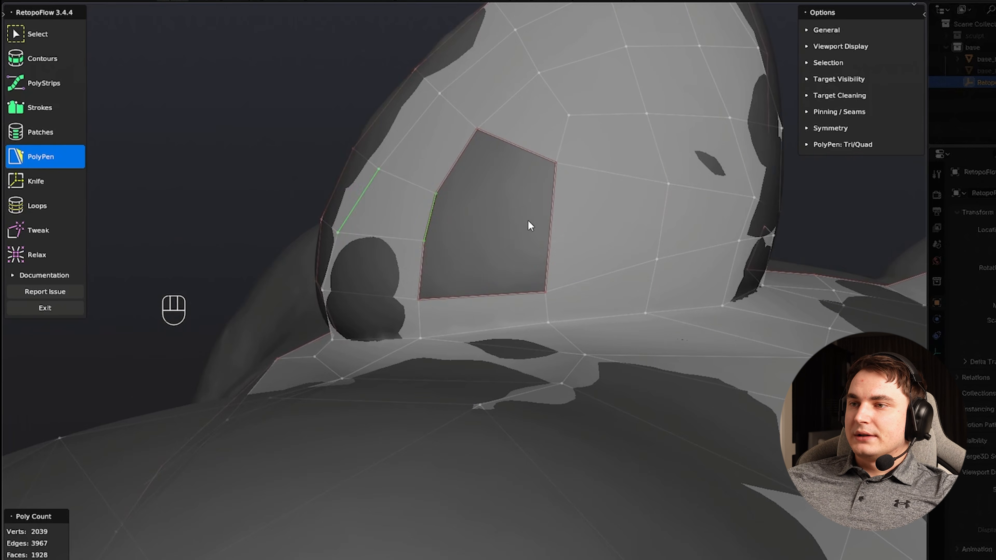
ctrl+click(556, 255)
click(433, 193)
key(g)
click(430, 213)
- Adjust the lower front corner of the remaining hole in the spike's side and fill it with PolyPen
key(g)
click(517, 190)
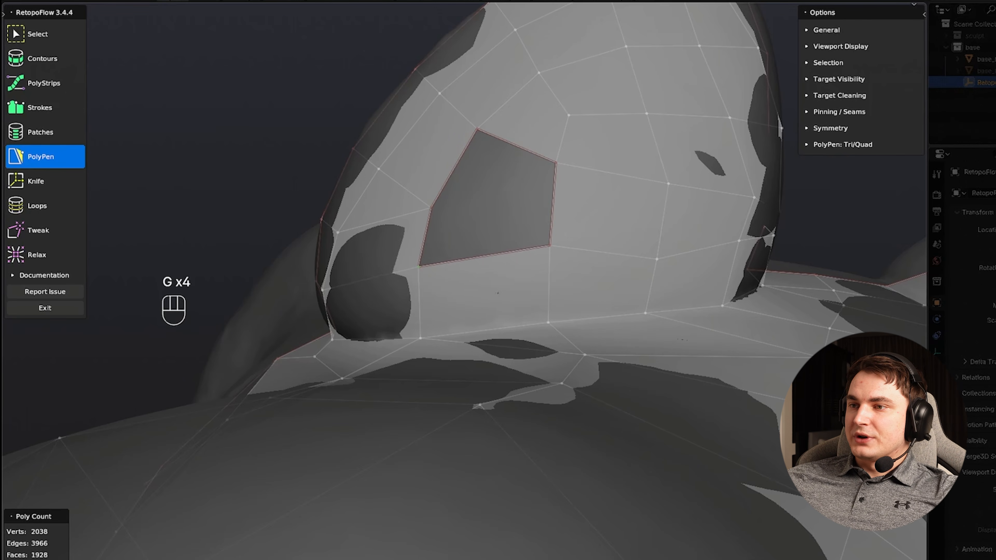
click(433, 234)
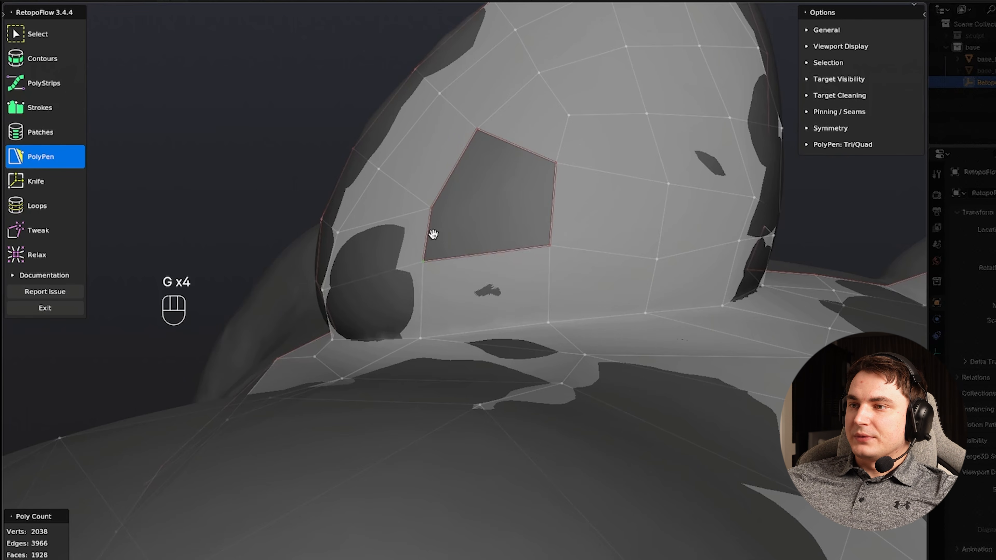
click(429, 222)
click(430, 240)
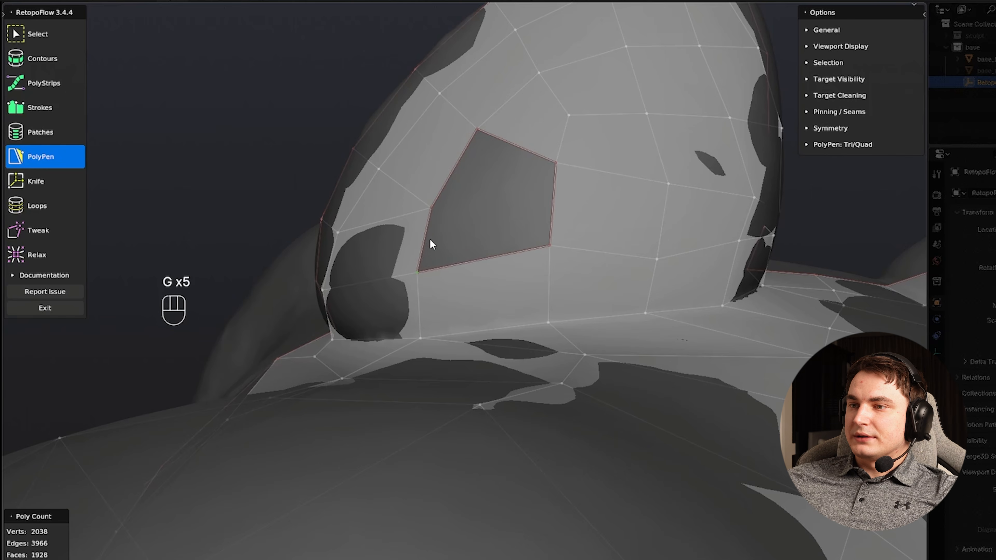
click(541, 235)
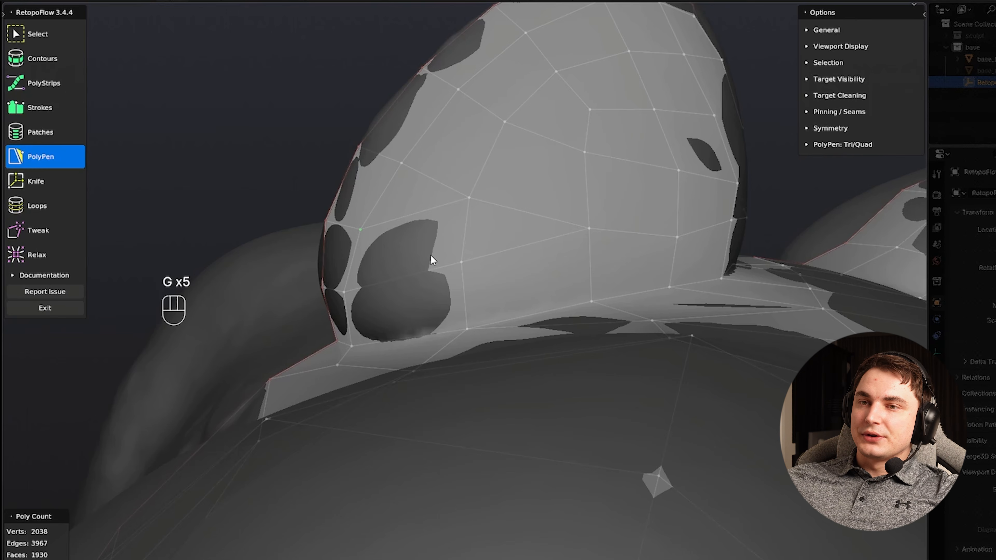
- Redirect the edge flow at the spike's lower front with a knife cut and dissolve the adjacent upper edge
key(k)
click(460, 260)
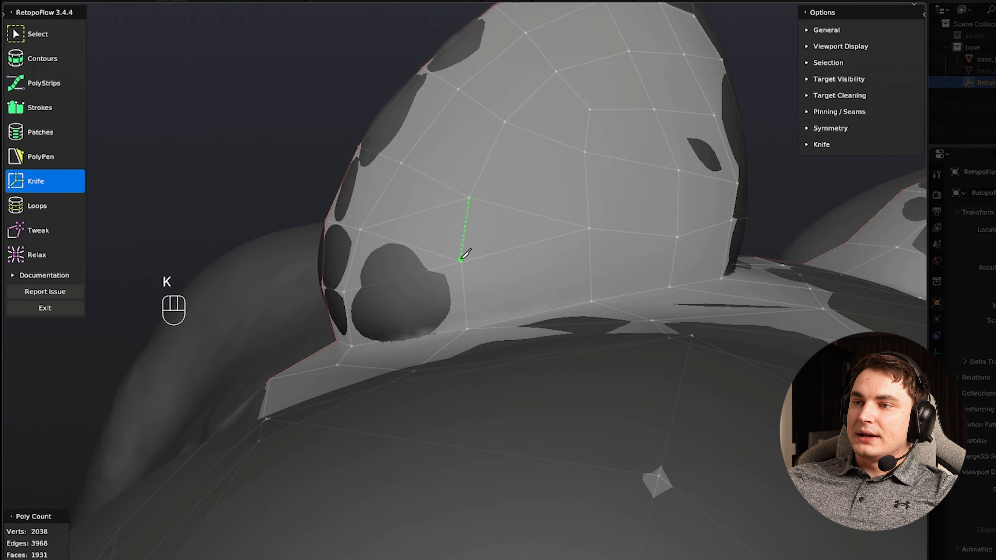
key(Return)
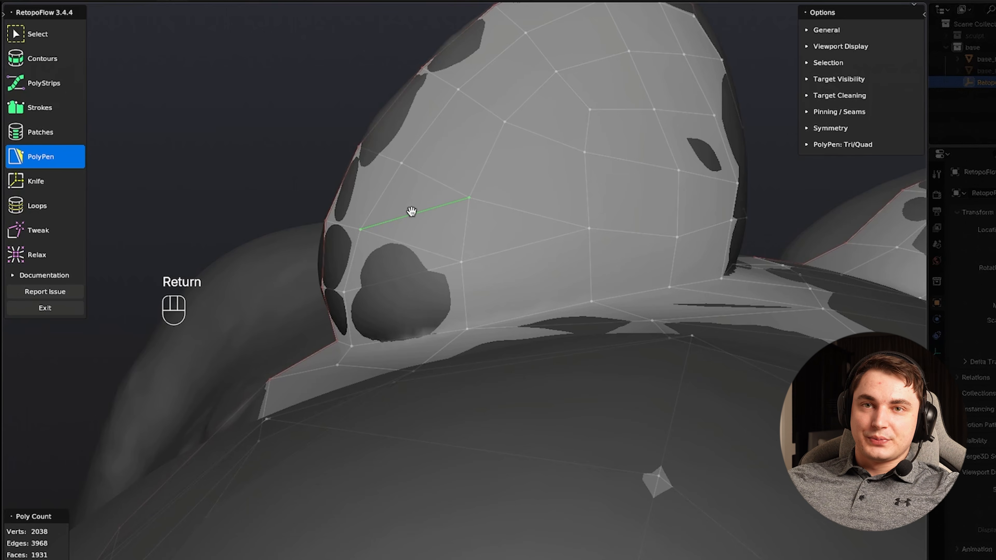
key(x)
- Reposition the vertices across the lower side of the spike to even out the quads
middle_drag(490, 209, 505, 295)
key(g)
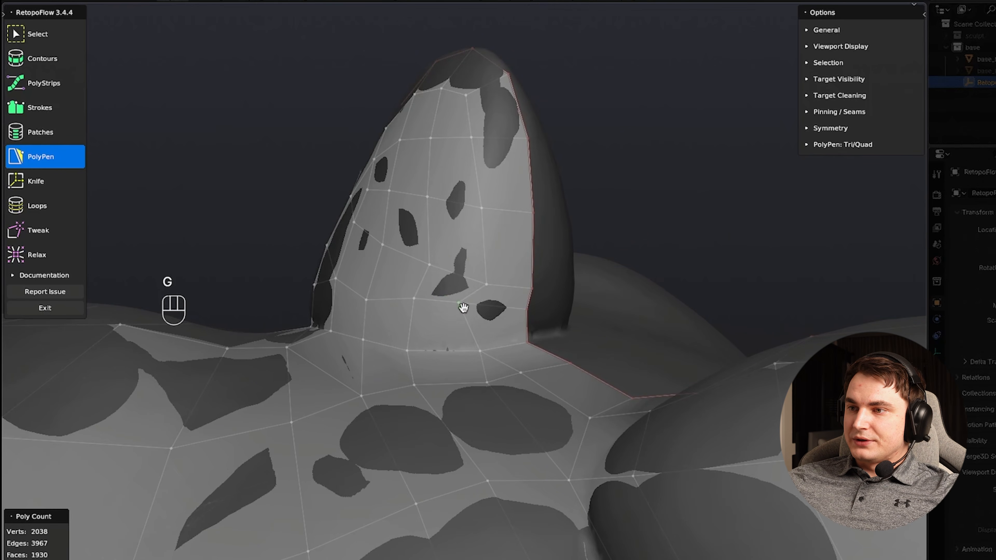
key(g)
key(g)
middle_drag(458, 298, 562, 291)
- Examine the rebuilt spike's topology from several sides and compare it with the neighbouring head spikes
shift+middle_drag(360, 231, 408, 259)
shift+middle_drag(407, 258, 431, 287)
scroll(470, 227, up, 2)
shift+middle_drag(470, 228, 520, 277)
scroll(489, 270, up, 2)
middle_drag(519, 276, 490, 264)
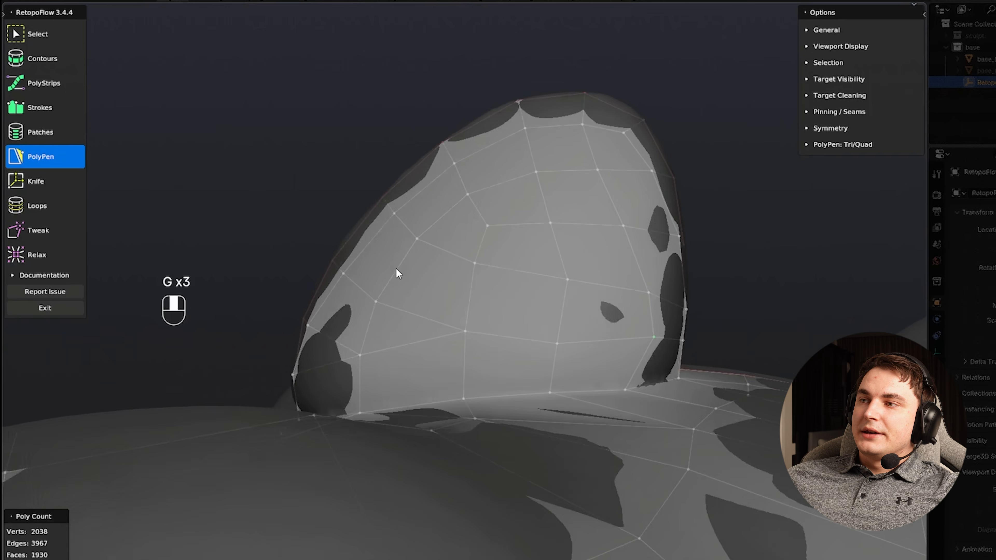
middle_drag(396, 269, 515, 255)
scroll(506, 257, up, 3)
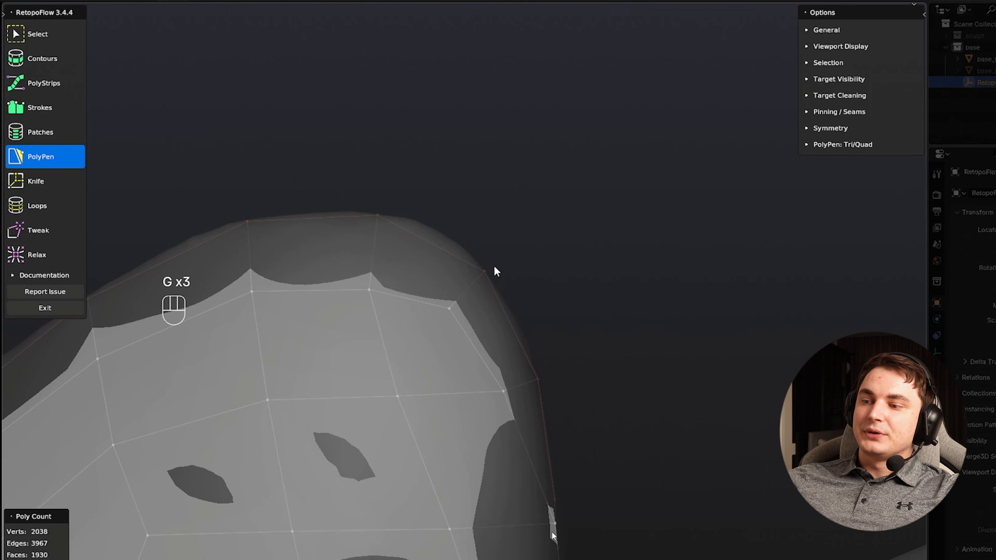
middle_drag(494, 267, 421, 250)
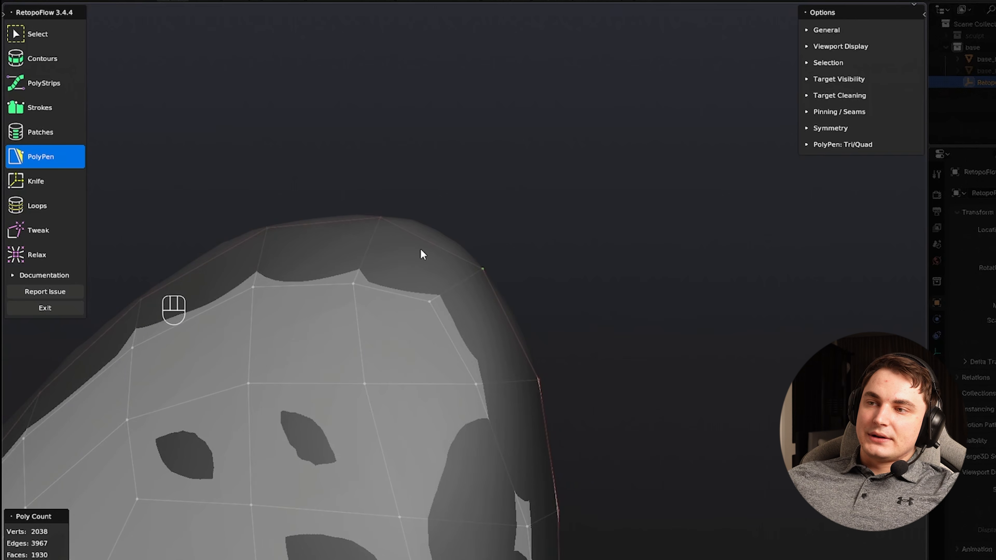
scroll(473, 304, down, 10)
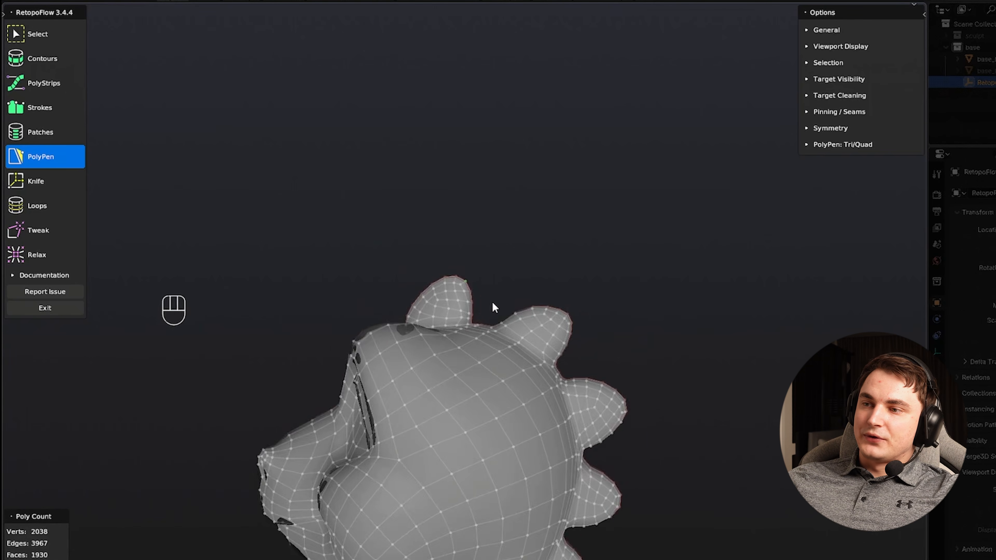
middle_drag(612, 323, 562, 328)
shift+middle_drag(562, 328, 571, 299)
scroll(498, 306, up, 9)
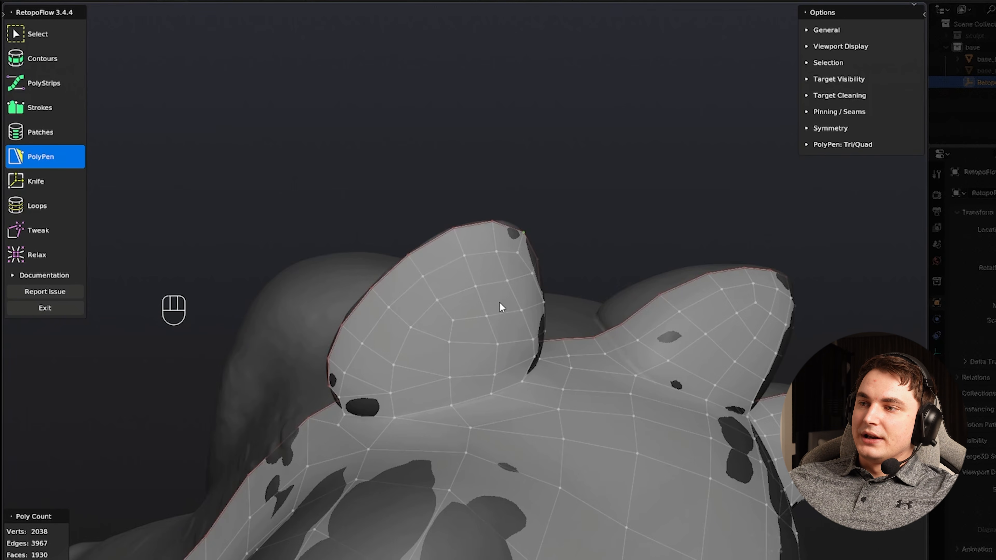
middle_drag(507, 273, 459, 263)
scroll(502, 221, up, 3)
middle_drag(459, 263, 490, 280)
scroll(528, 253, down, 1)
- Smooth the vertex spacing on the side of the spike with the Relax brush
click(36, 255)
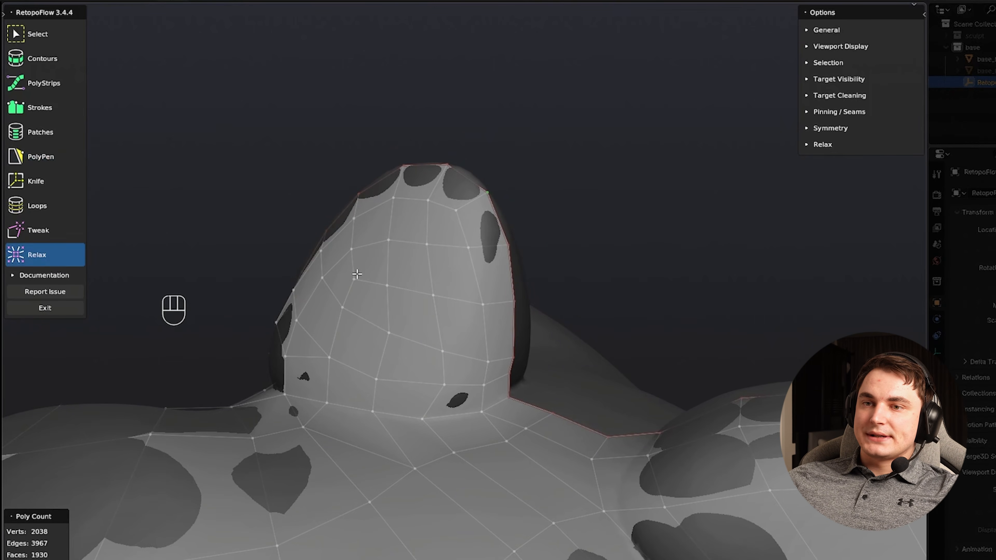
shift+middle_drag(349, 278, 357, 287)
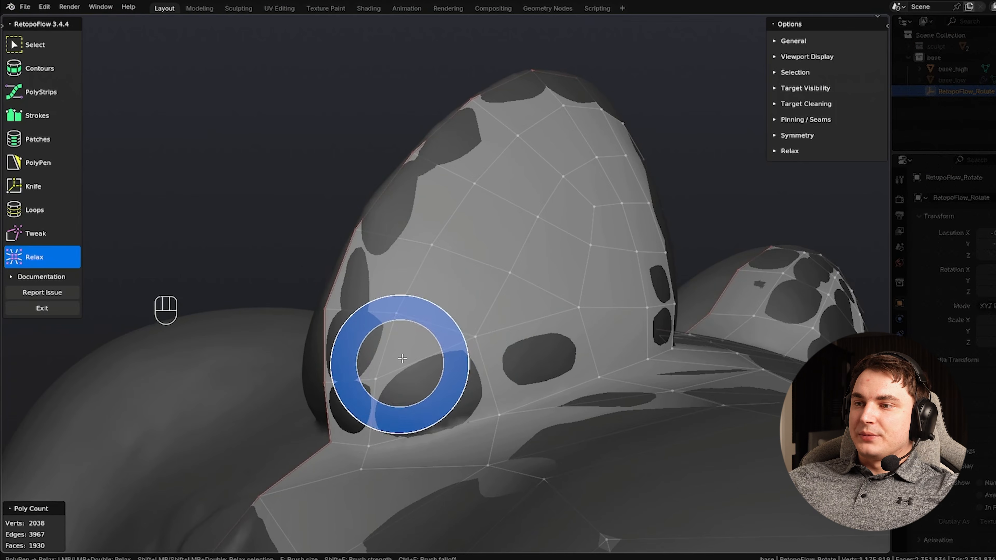
scroll(476, 308, down, 4)
middle_drag(487, 307, 426, 294)
mouse_move(425, 294)
shift+middle_down()
mouse_move(508, 260)
mouse_move(404, 289)
mouse_move(526, 330)
mouse_move(478, 312)
mouse_move(487, 326)
mouse_move(469, 331)
shift+middle_up()
scroll(560, 341, up, 3)
mouse_move(372, 332)
middle_down()
mouse_move(434, 337)
mouse_move(506, 283)
middle_up()
middle_drag(565, 251, 409, 325)
- Merge a surplus vertex on the head below the spike with PolyPen and even out the vertices around it
key(5)
scroll(421, 277, up, 1)
scroll(422, 277, down, 3)
key(g)
click(482, 221)
scroll(482, 221, down, 2)
key(g)
click(329, 308)
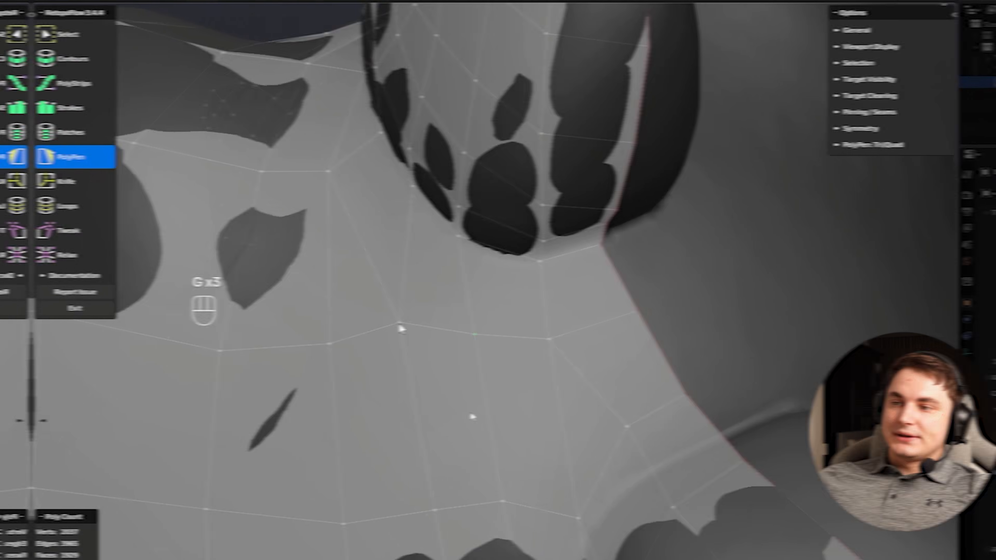
key(g)
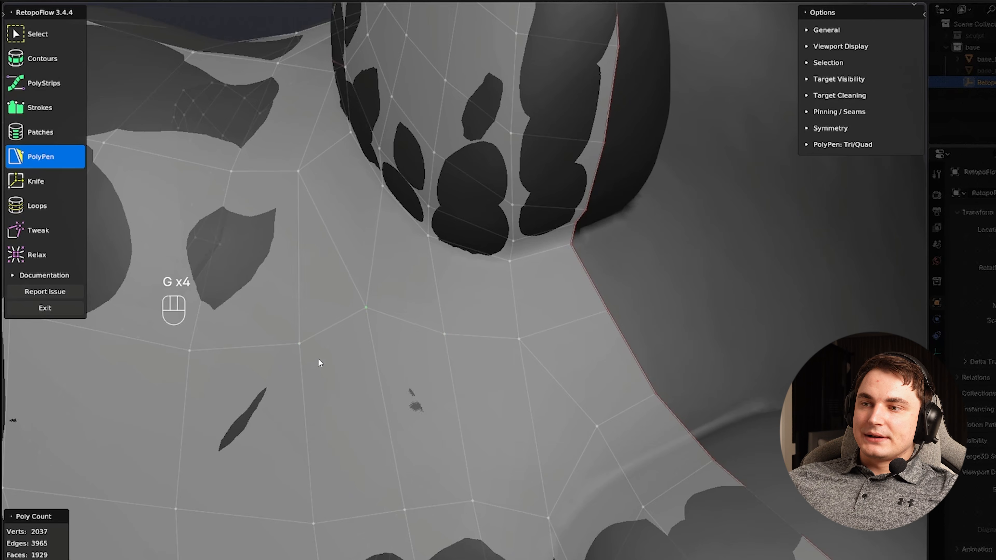
- Move the head vertices along the side of the spike's base to straighten the edge flow
mouse_move(319, 363)
middle_down()
mouse_move(497, 297)
mouse_move(652, 265)
middle_up()
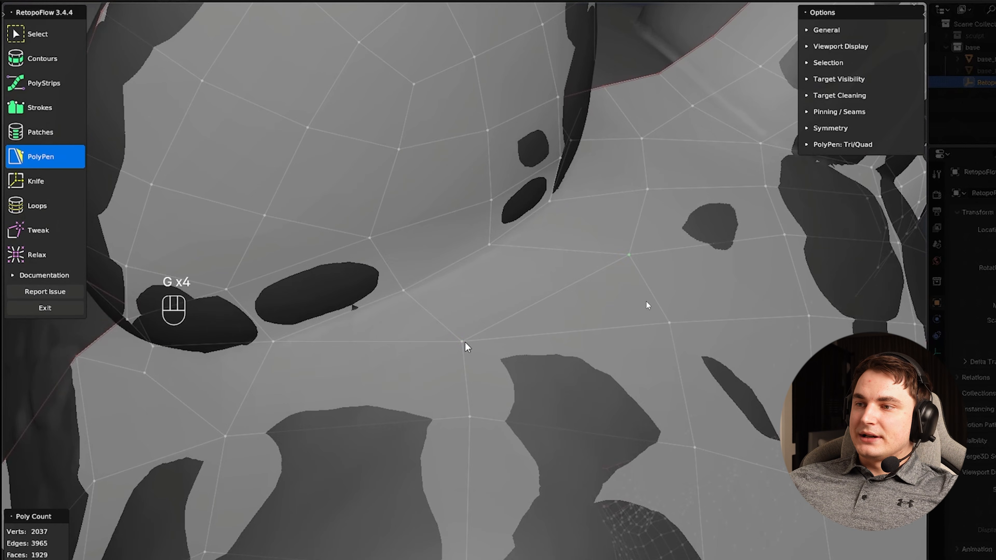
key(g)
click(510, 323)
scroll(510, 323, down, 6)
middle_drag(511, 323, 442, 311)
scroll(442, 311, up, 6)
click(449, 311)
click(451, 307)
key(g)
click(515, 316)
middle_drag(544, 313, 498, 283)
click(478, 285)
key(g)
key(Escape)
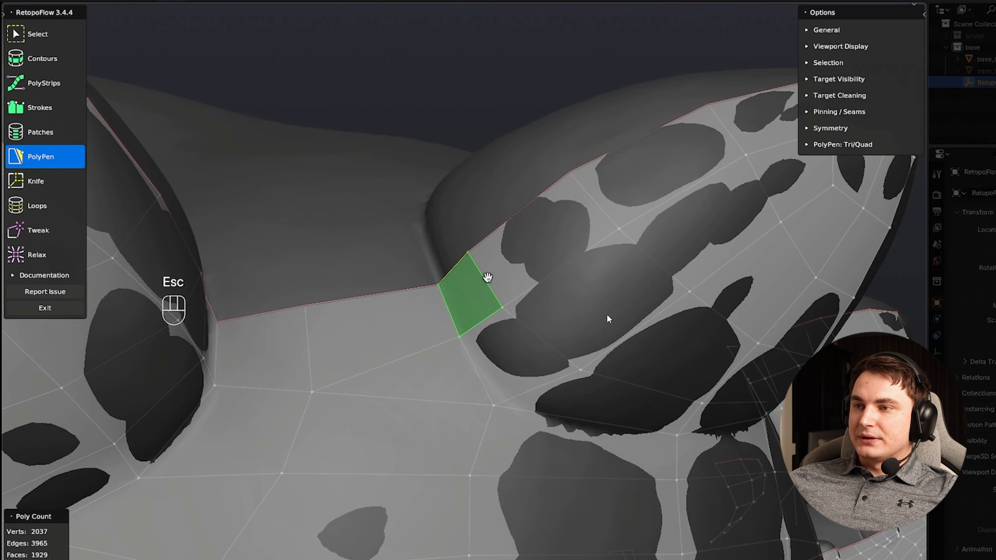
- Adjust the position of the mesh at the corner of the spike's base near the open border
click(487, 278)
key(g)
click(520, 262)
scroll(520, 262, down, 5)
middle_drag(520, 262, 550, 245)
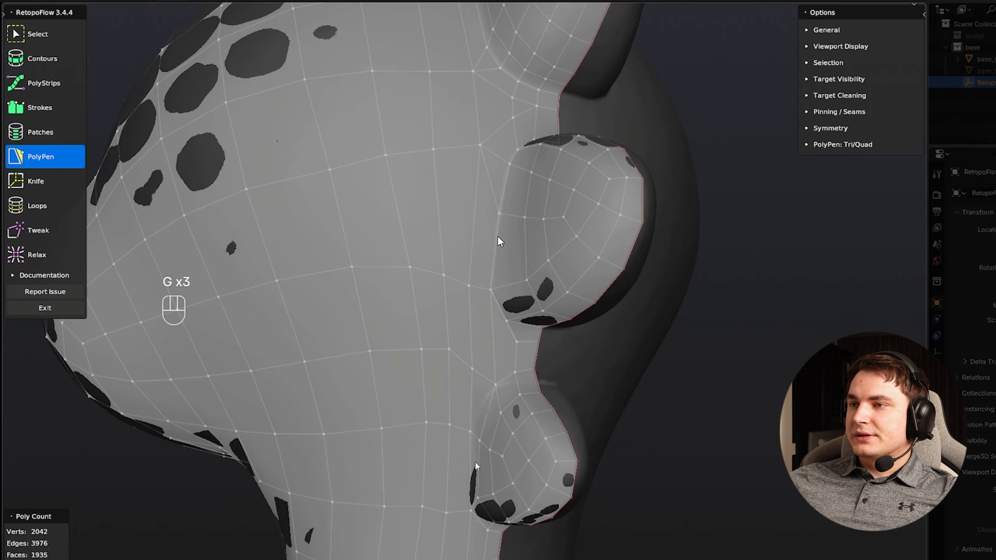
- Cut a new edge into the head faces beside the large spike's base with the Knife
click(497, 213)
scroll(497, 214, up, 1)
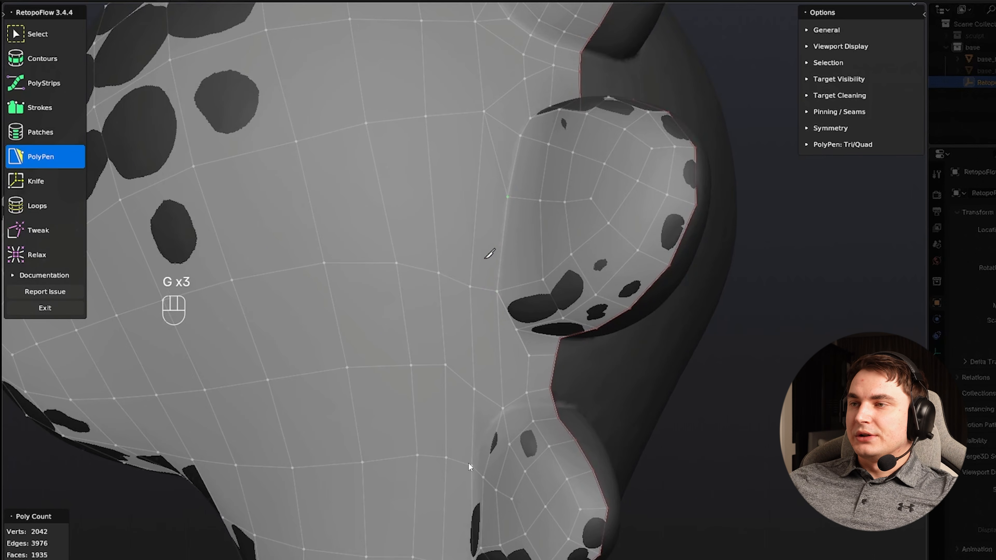
key(k)
click(475, 281)
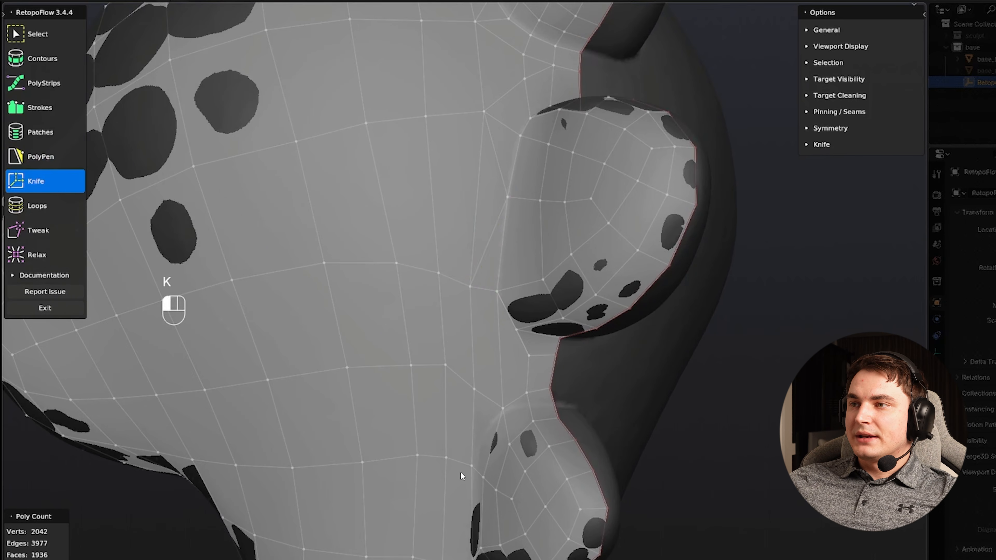
key(Return)
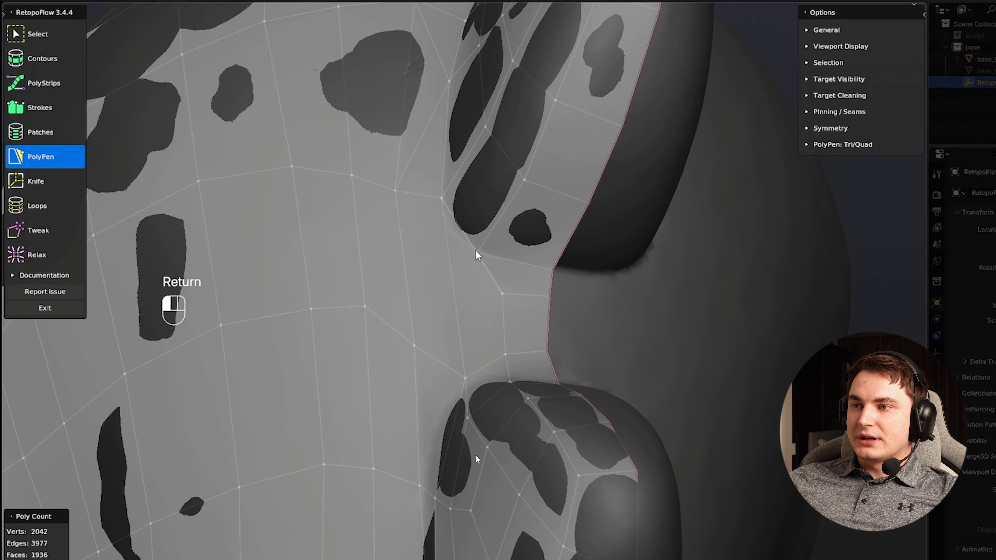
- Move the two vertices below the upper spike's corner so they follow its base and the edge flow towards the head
click(476, 253)
key(g)
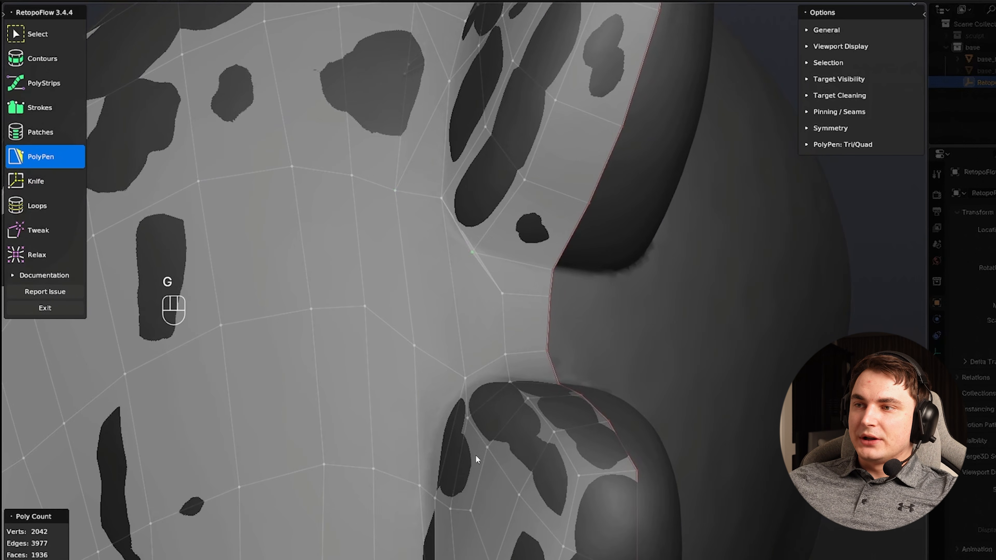
key(g)
click(474, 263)
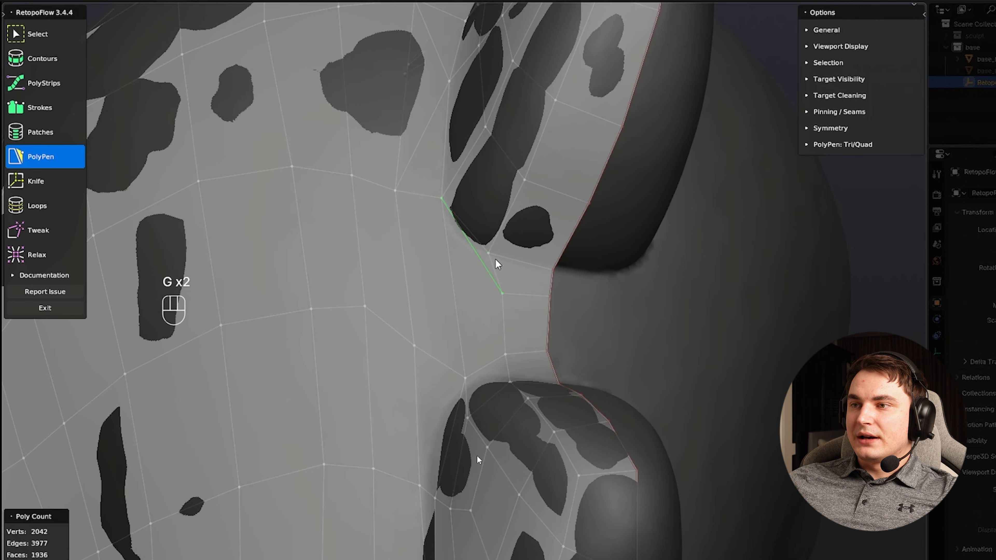
click(502, 291)
key(g)
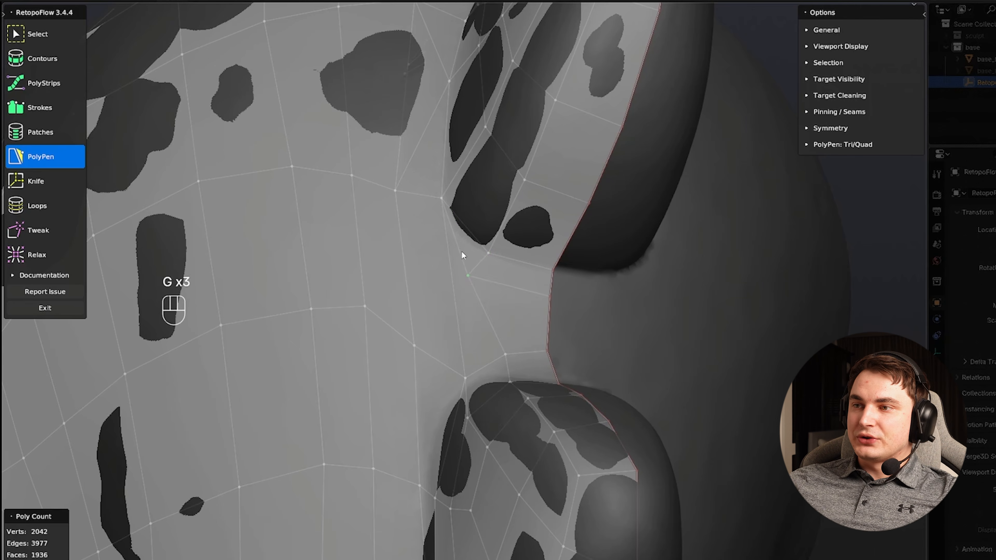
- Cut another edge into the head between the two spikes with the Knife and shift the neighbouring vertex into line
click(453, 268)
key(k)
click(467, 285)
key(Return)
click(475, 300)
key(g)
click(455, 300)
middle_drag(509, 302, 521, 301)
- Cut an edge from the upper spike's corner to the vertex above the lower spike and dissolve the old diagonal edges beside it
click(508, 258)
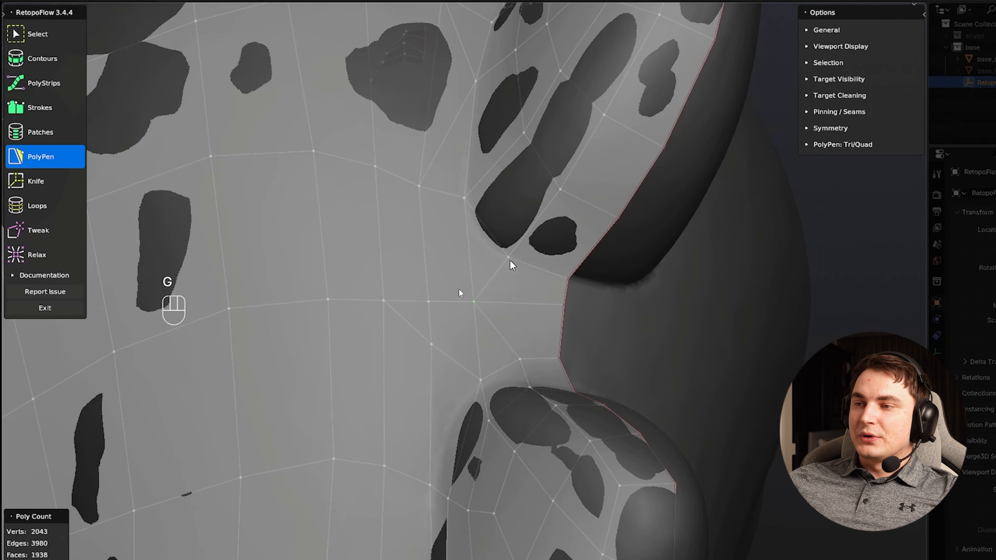
key(k)
click(520, 358)
key(Return)
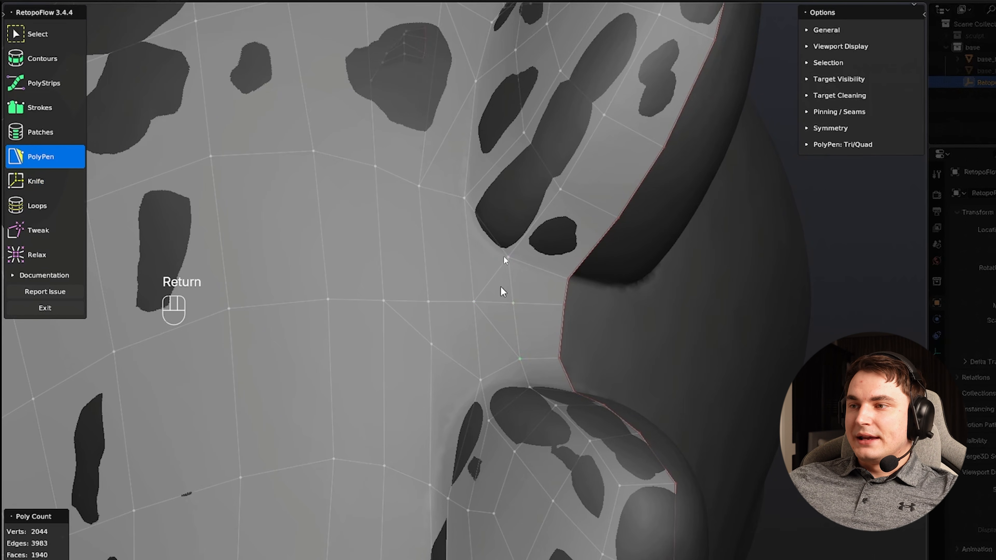
key(x)
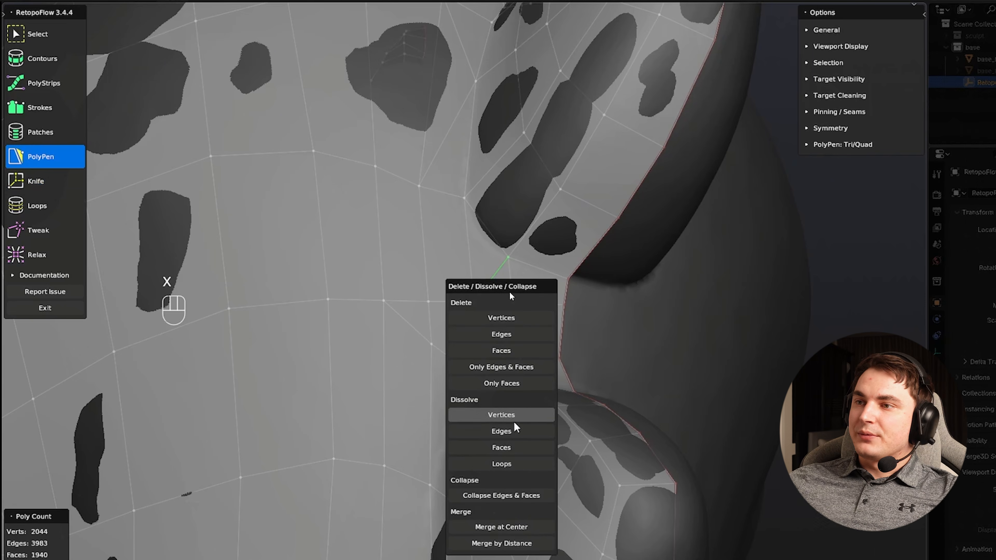
click(510, 431)
- Adjust the vertices between the two spikes and dissolve the surplus diagonal edges leading to the lower spike's corner
middle_drag(510, 431, 513, 417)
key(g)
click(540, 367)
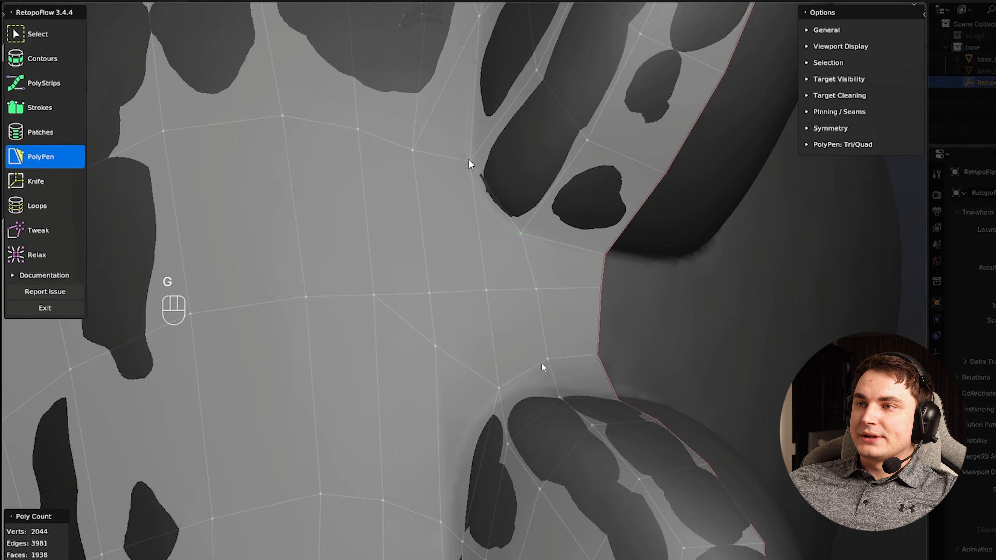
key(g)
scroll(547, 263, up, 2)
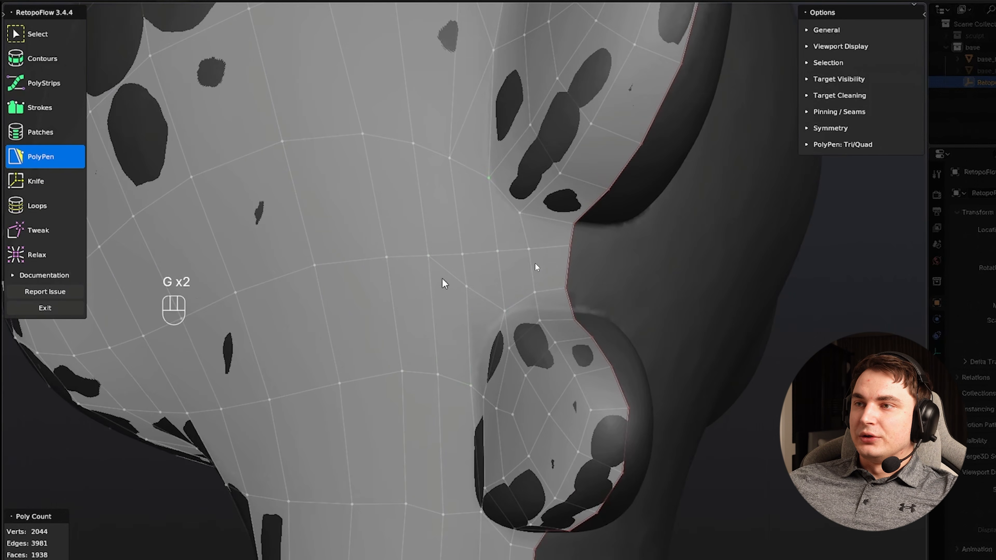
key(x)
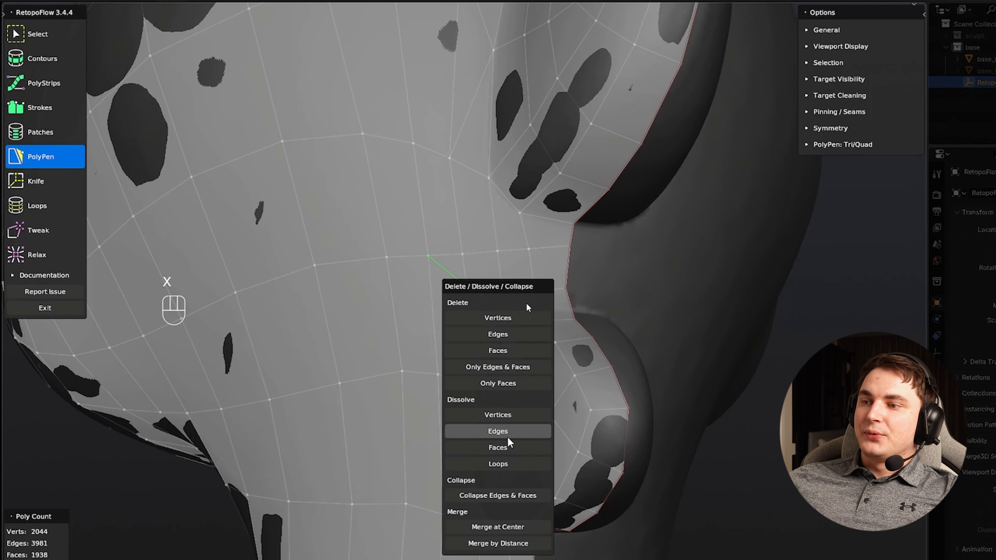
click(506, 415)
- Move the two open-border vertices between the spikes downward to even out the quads there
middle_drag(520, 392, 493, 338)
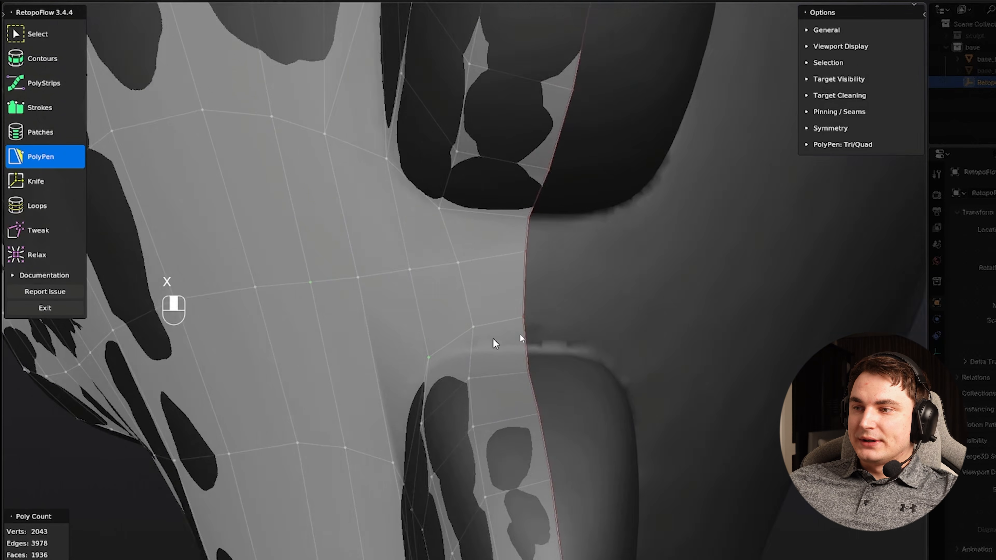
scroll(493, 339, up, 2)
click(531, 299)
key(g)
click(510, 332)
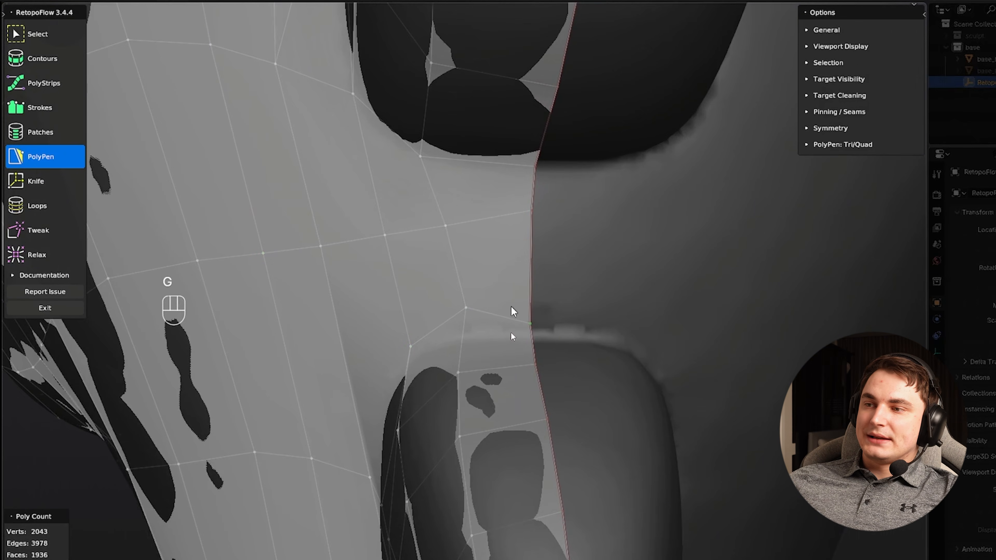
click(530, 212)
key(g)
click(530, 248)
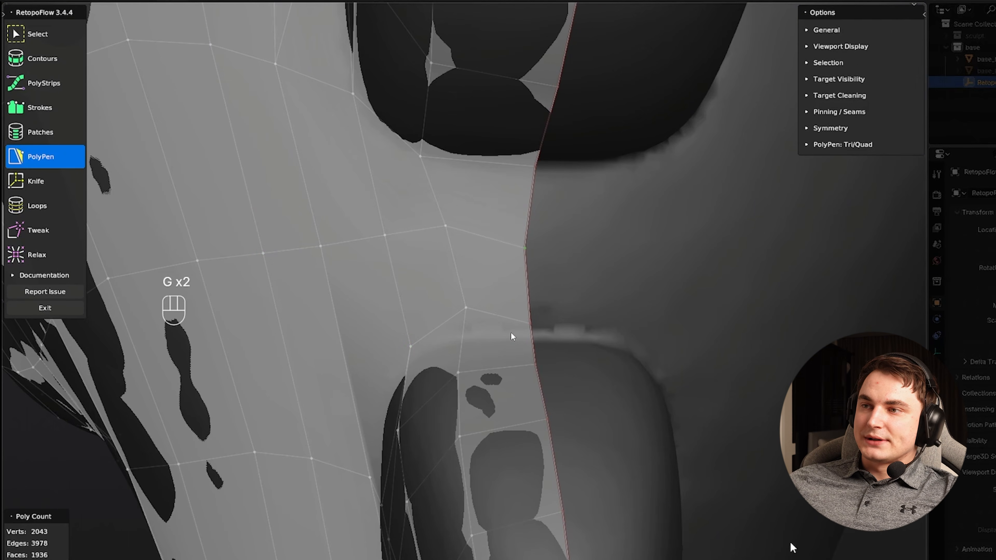
- Examine the cleaned topology around the head and back spikes from several angles
scroll(510, 336, down, 4)
middle_drag(482, 313, 496, 298)
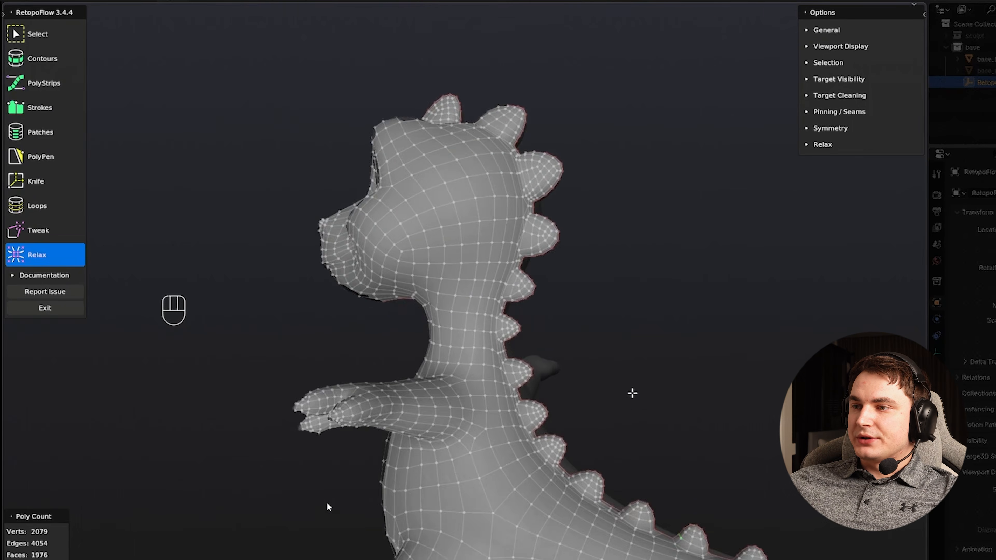
middle_drag(632, 393, 561, 251)
scroll(594, 314, up, 2)
scroll(589, 329, down, 2)
scroll(589, 329, up, 2)
scroll(408, 301, down, 5)
middle_drag(561, 251, 451, 234)
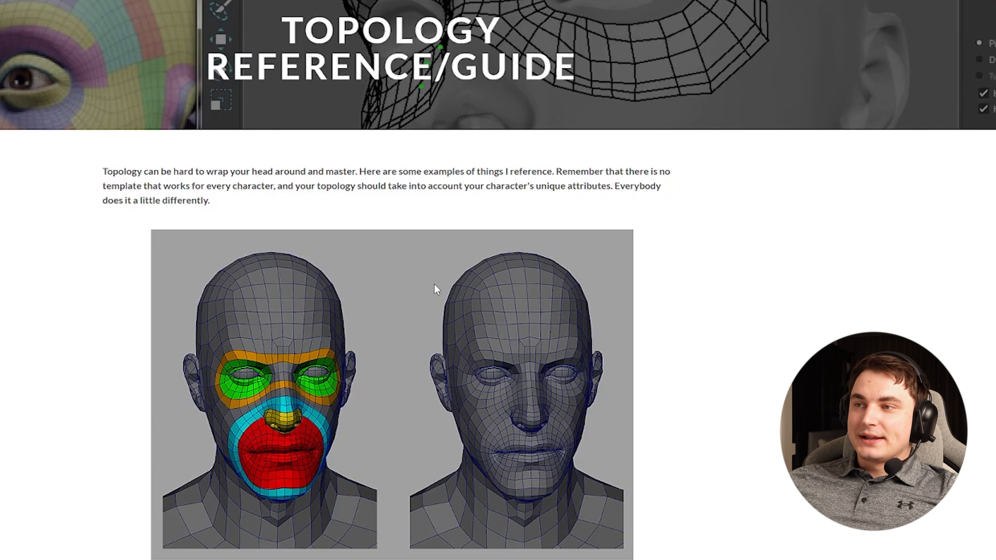
- Switch to the topology reference guide web page and study the face, full-body and hand edge-flow examples
scroll(411, 285, down, 3)
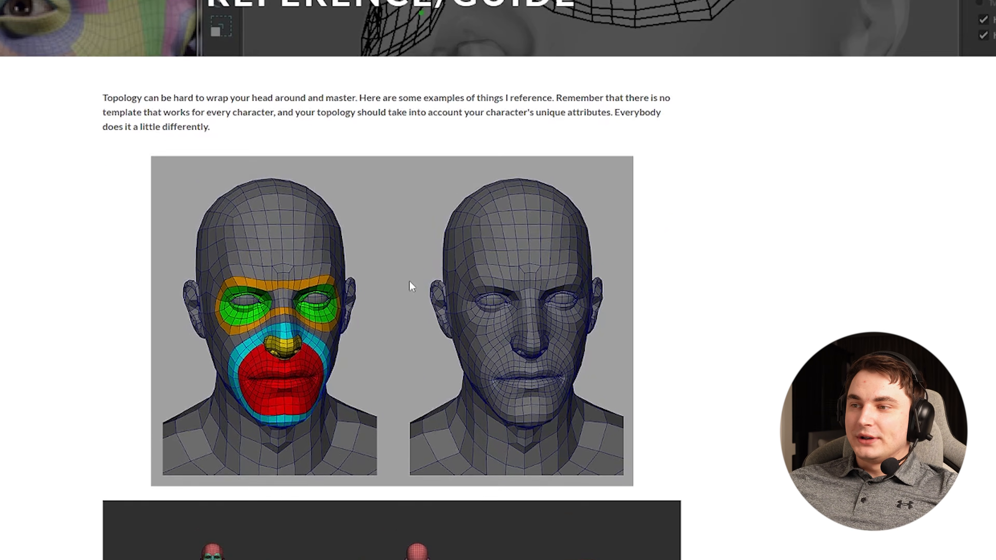
scroll(353, 255, up, 1)
scroll(403, 216, down, 3)
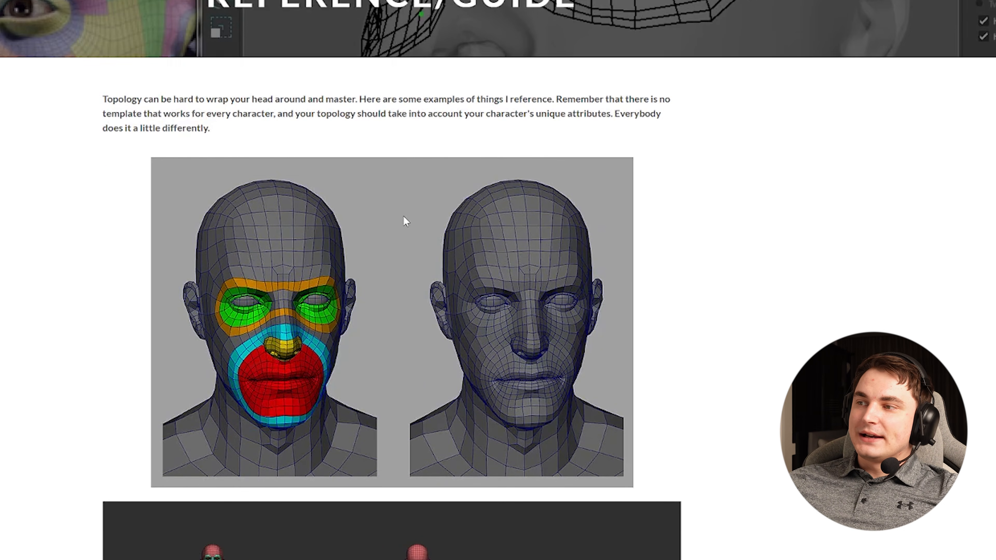
scroll(311, 222, up, 1)
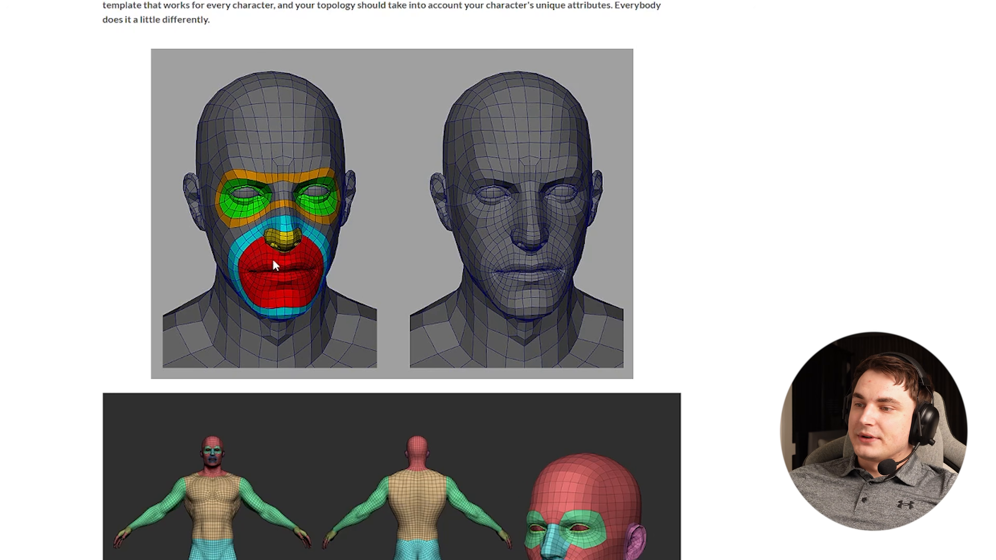
scroll(279, 244, down, 2)
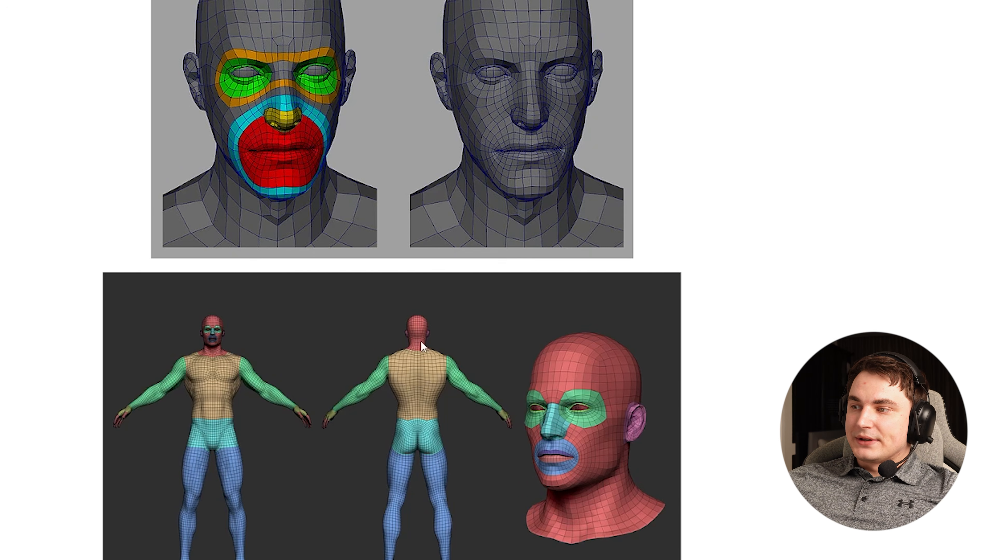
scroll(422, 345, down, 9)
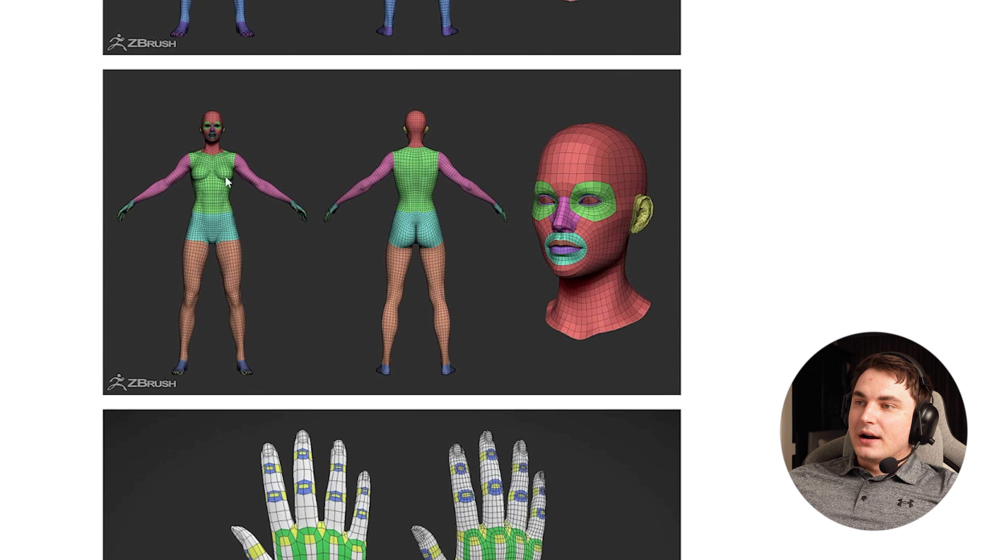
scroll(287, 227, down, 8)
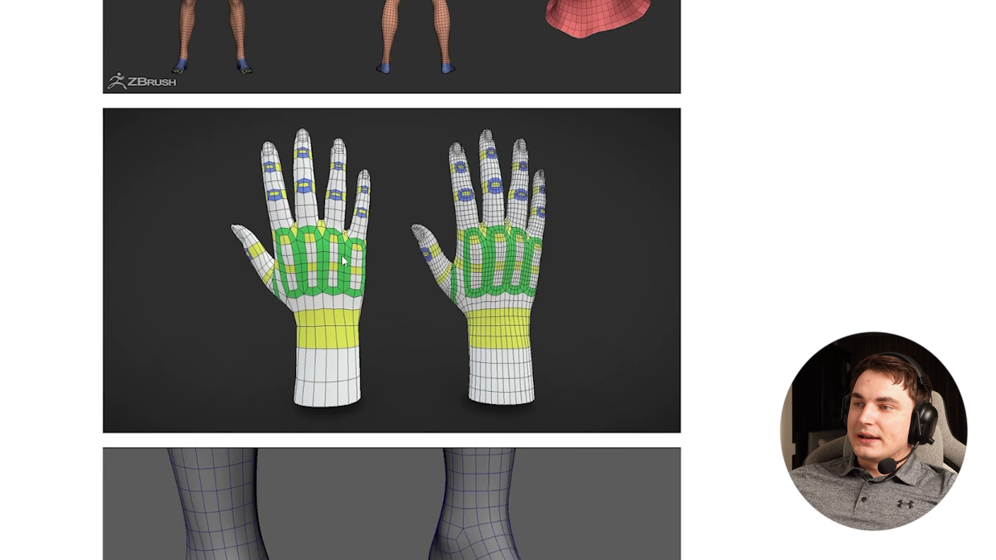
scroll(349, 283, up, 17)
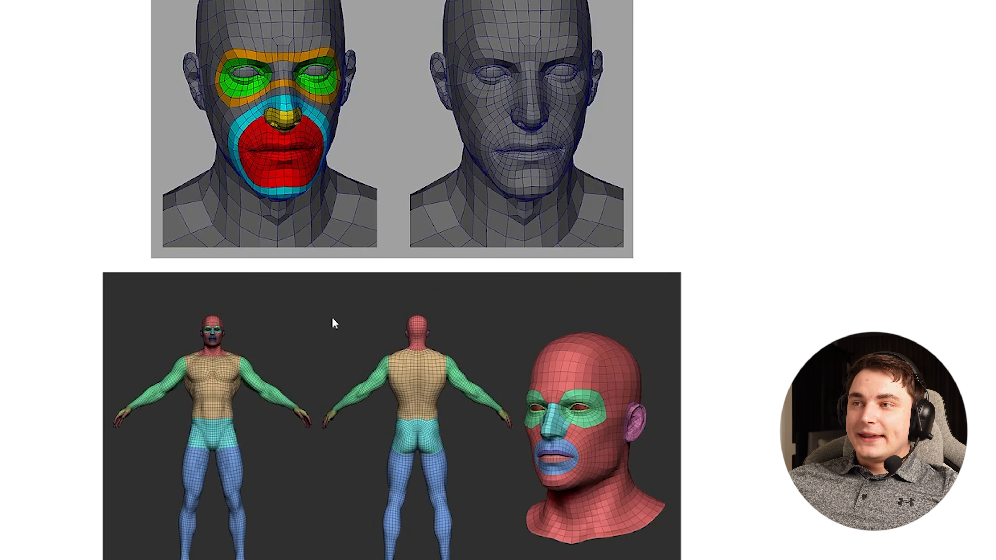
scroll(322, 305, up, 2)
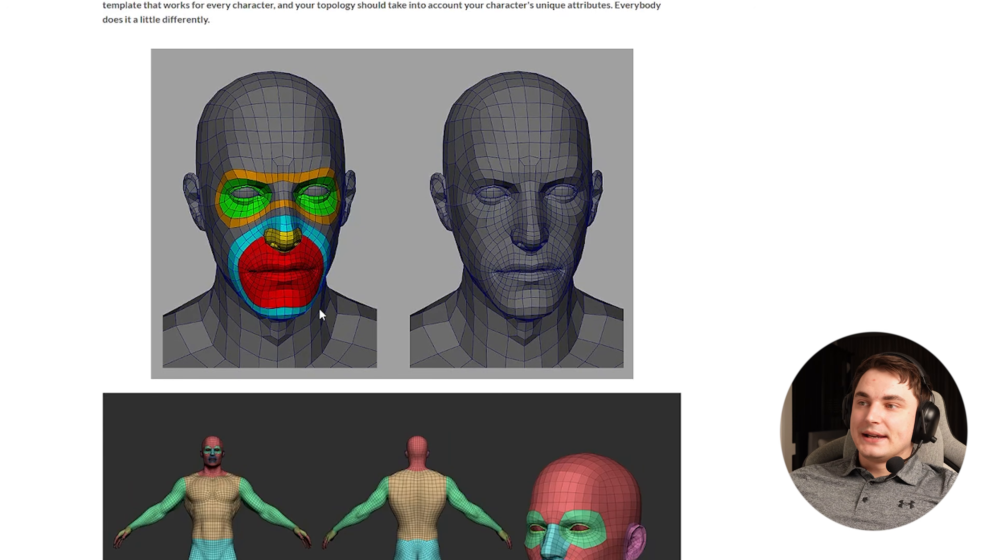
scroll(327, 313, down, 4)
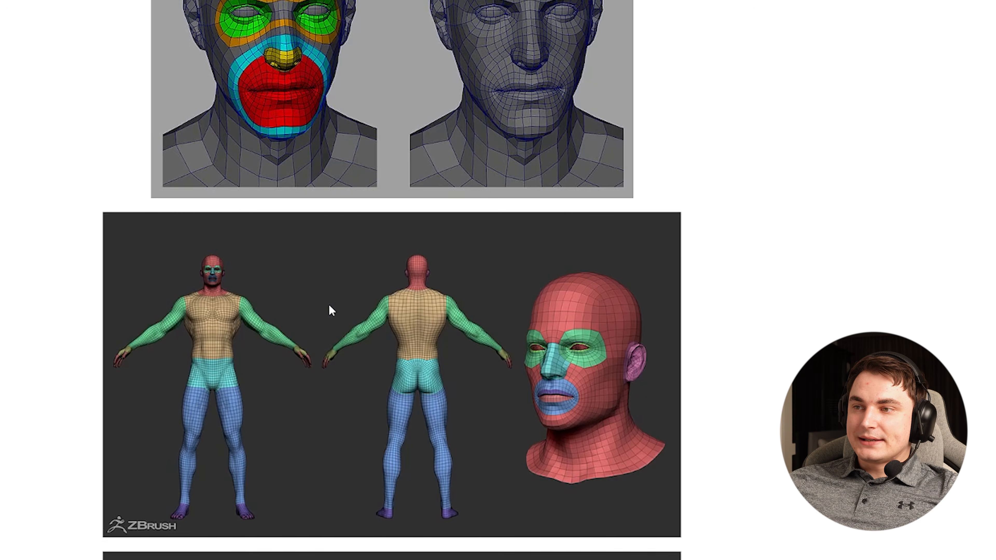
scroll(328, 304, up, 4)
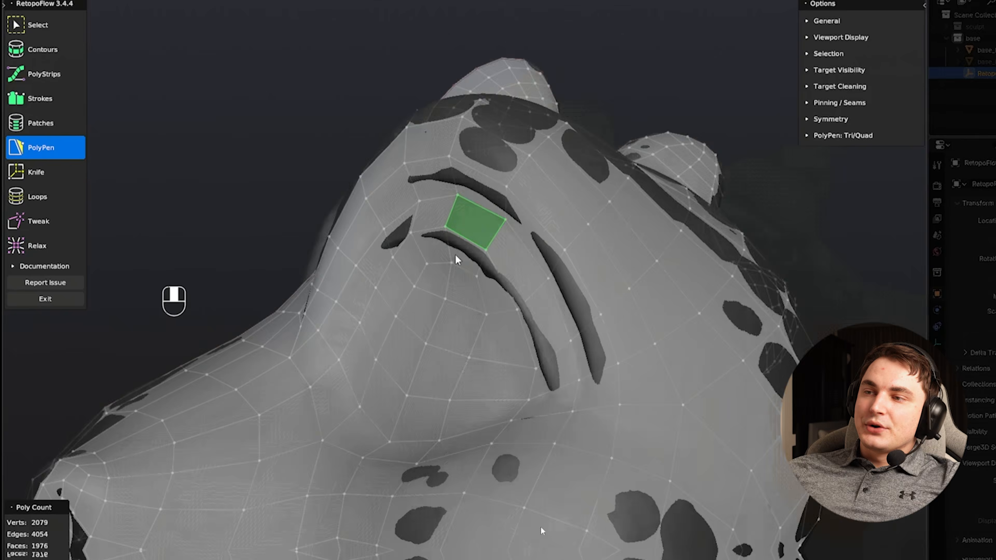
- Back in Blender, select the faces along the upper and outer side of the dinosaur's eye socket
middle_drag(456, 255, 533, 282)
scroll(511, 331, down, 3)
scroll(558, 285, up, 4)
middle_drag(511, 332, 471, 283)
shift+middle_drag(549, 289, 558, 280)
middle_drag(558, 281, 517, 260)
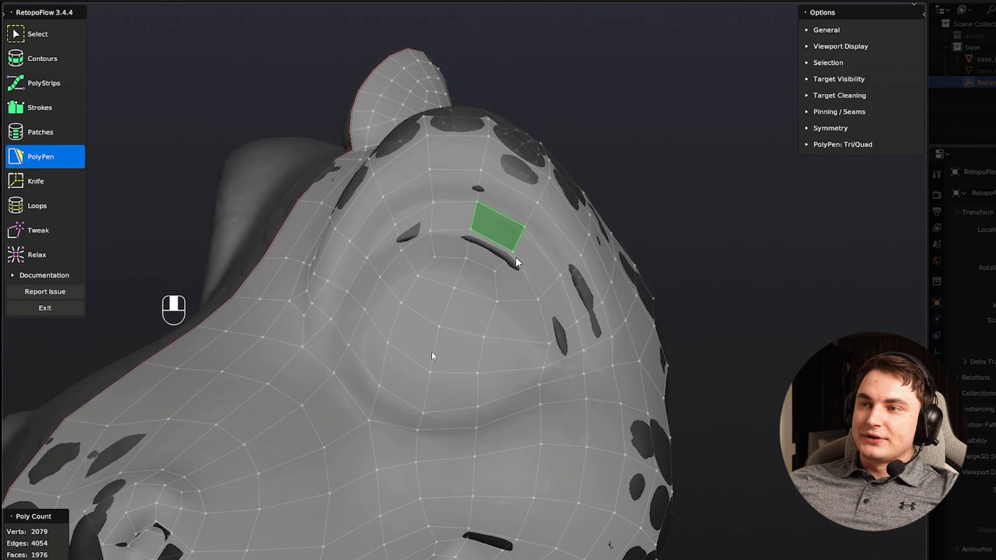
key(ctrl+z)
shift+drag(427, 245, 518, 328)
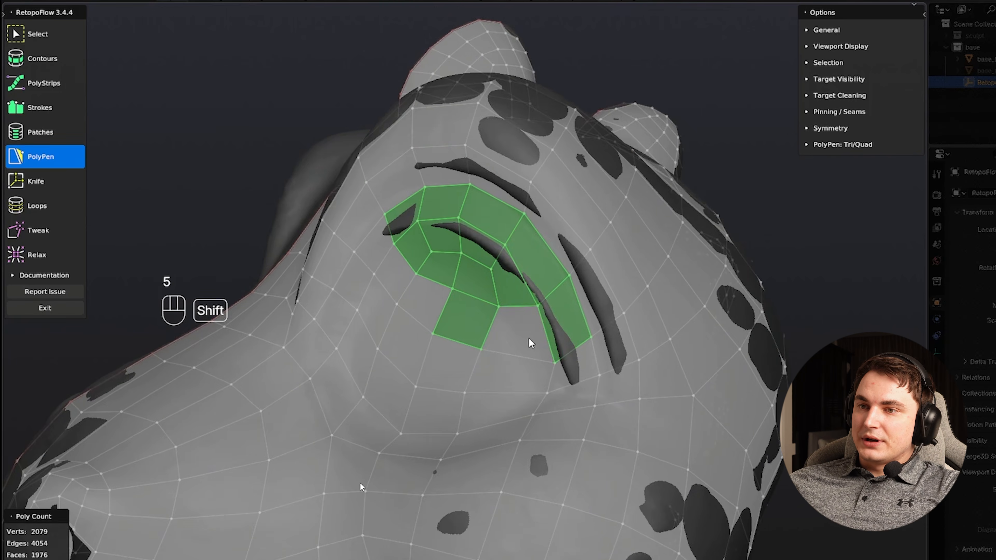
middle_drag(529, 345, 558, 356)
shift+click(558, 351)
shift+click(509, 356)
middle_drag(508, 322, 498, 293)
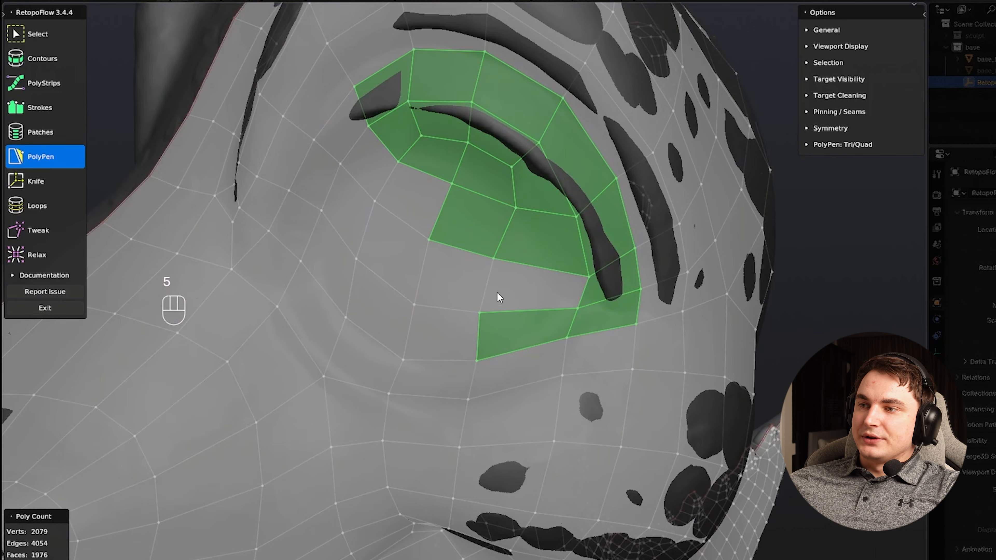
- Add the remaining faces in the middle and along the lower and snout sides of the eye socket to the selection
shift+drag(442, 284, 444, 337)
shift+click(392, 264)
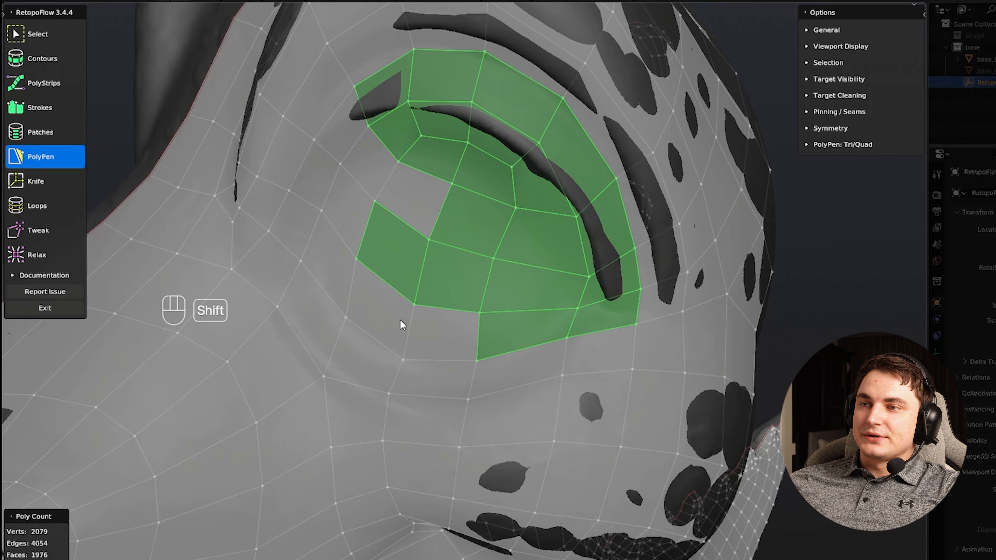
shift+click(398, 321)
shift+click(451, 334)
shift+middle_drag(492, 300, 538, 364)
shift+click(437, 258)
middle_drag(437, 258, 448, 213)
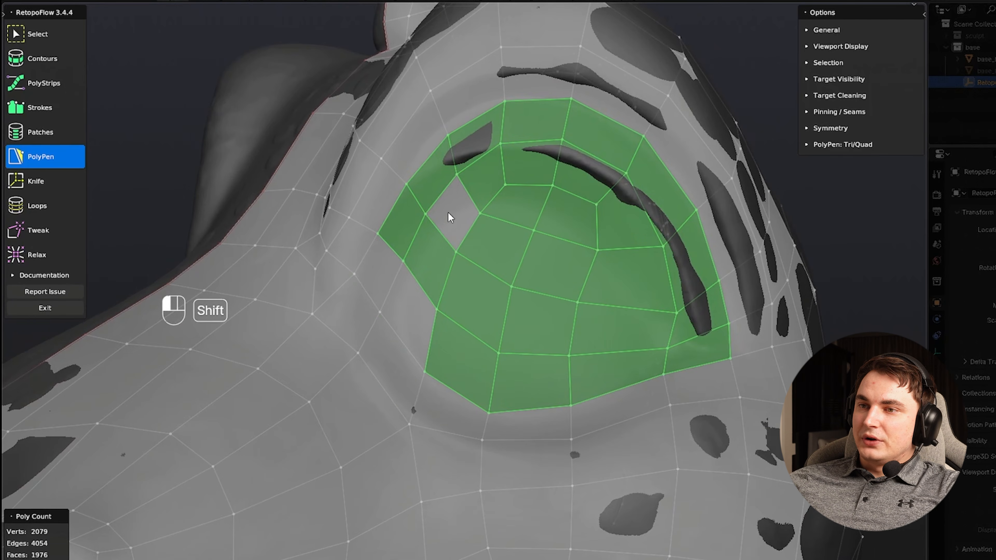
shift+click(376, 278)
shift+click(419, 317)
shift+click(458, 227)
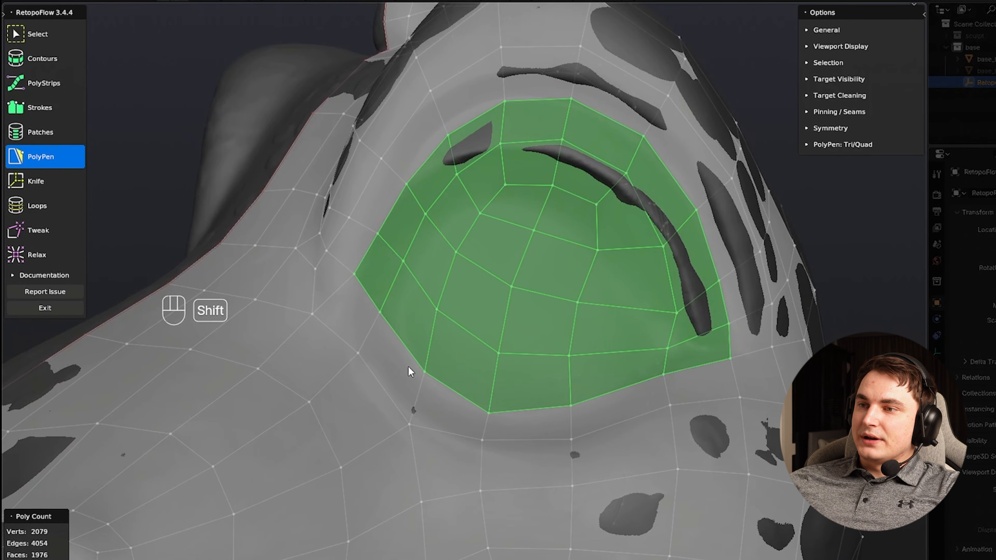
- Extend the selection to the surrounding face ring and brow faces, and delete the selected faces to open the eye socket
shift+click(409, 371)
shift+click(343, 285)
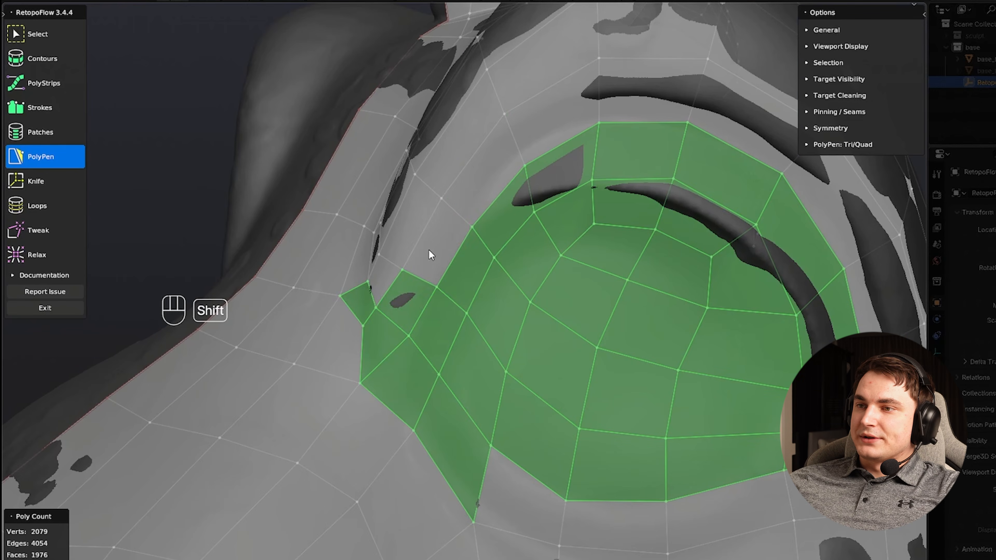
shift+click(430, 248)
shift+click(487, 181)
shift+middle_drag(569, 214, 553, 234)
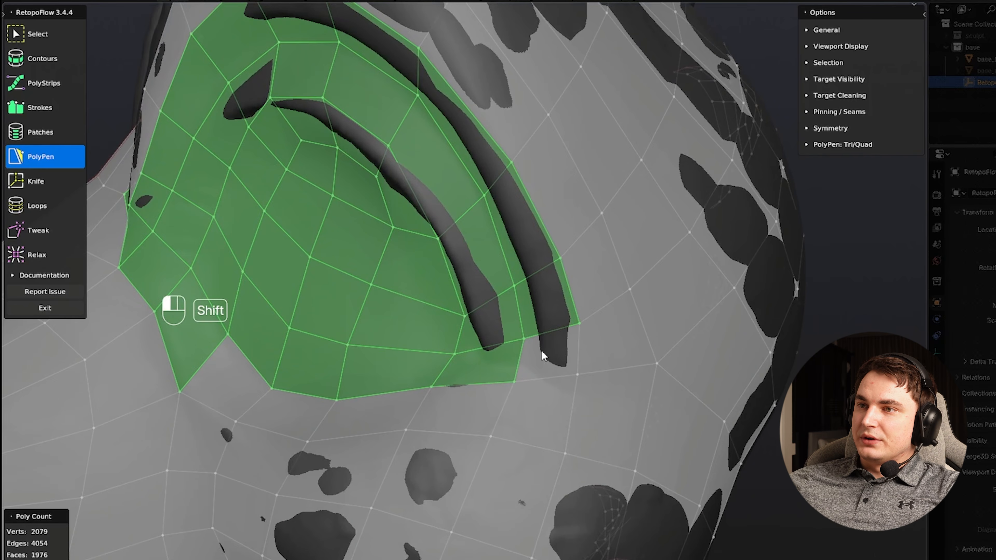
mouse_move(540, 349)
shift+middle_down()
mouse_move(562, 337)
mouse_move(525, 351)
shift+middle_up()
shift+click(527, 350)
key(x)
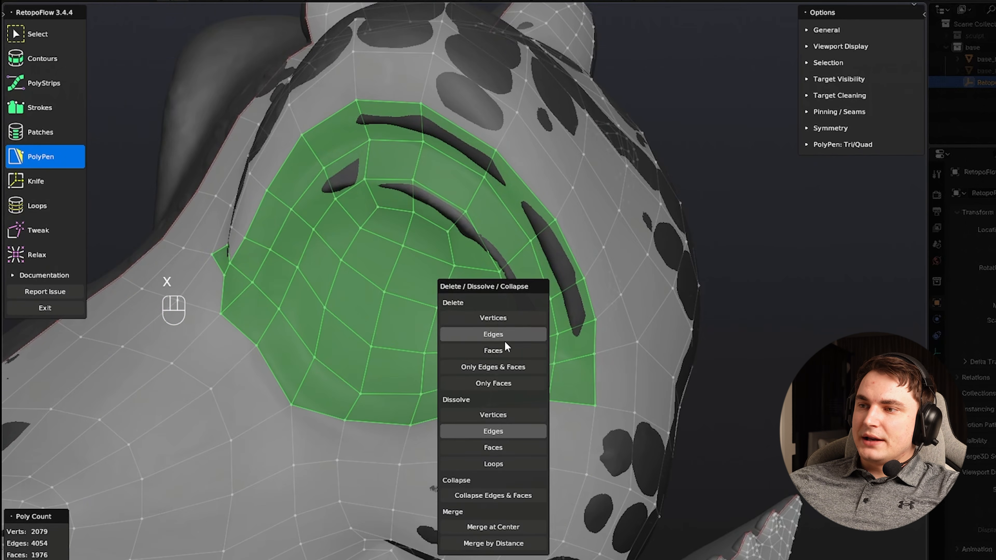
click(512, 346)
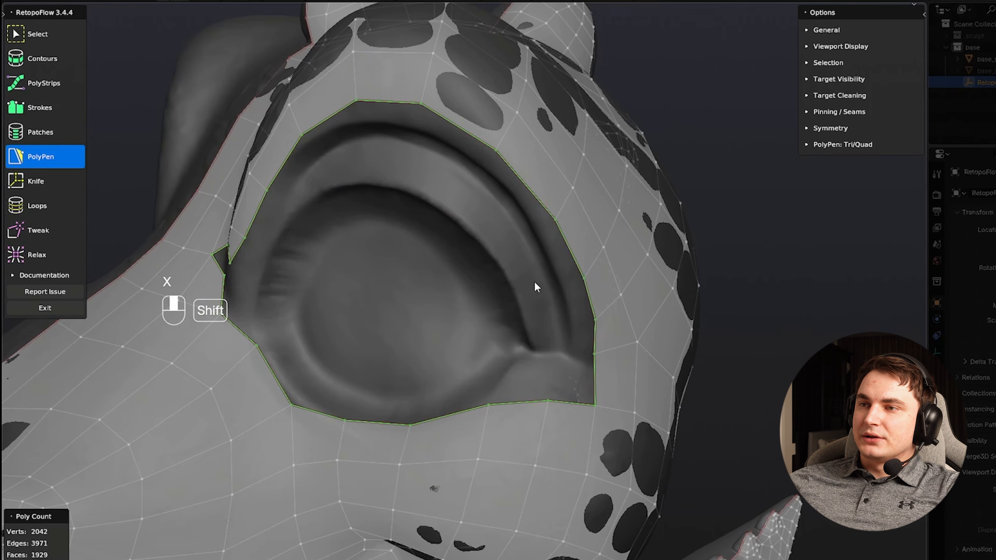
- Reposition the vertices along the lower border of the eye socket opening
shift+middle_drag(534, 281, 536, 286)
scroll(536, 287, up, 3)
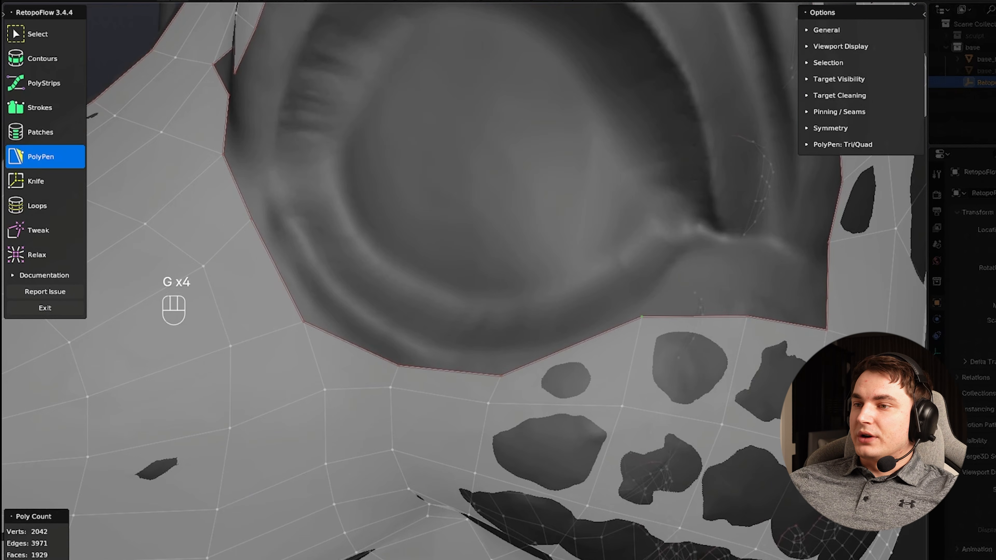
key(g)
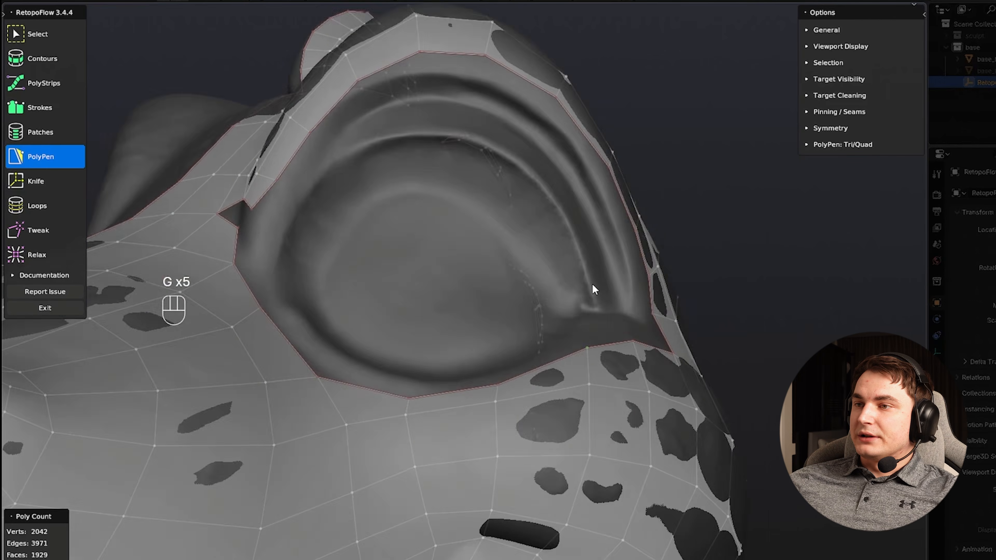
middle_drag(593, 289, 594, 300)
shift+middle_drag(594, 300, 597, 333)
- Draw a closed PolyStrips ring of quads around the eye, following the eyelid rim inside the opening
click(72, 87)
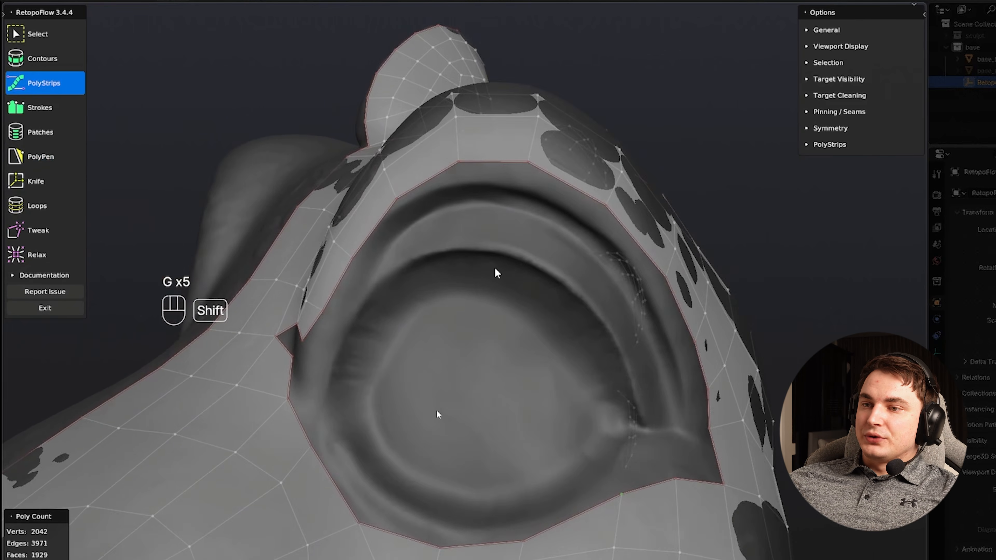
shift+middle_drag(494, 272, 550, 216)
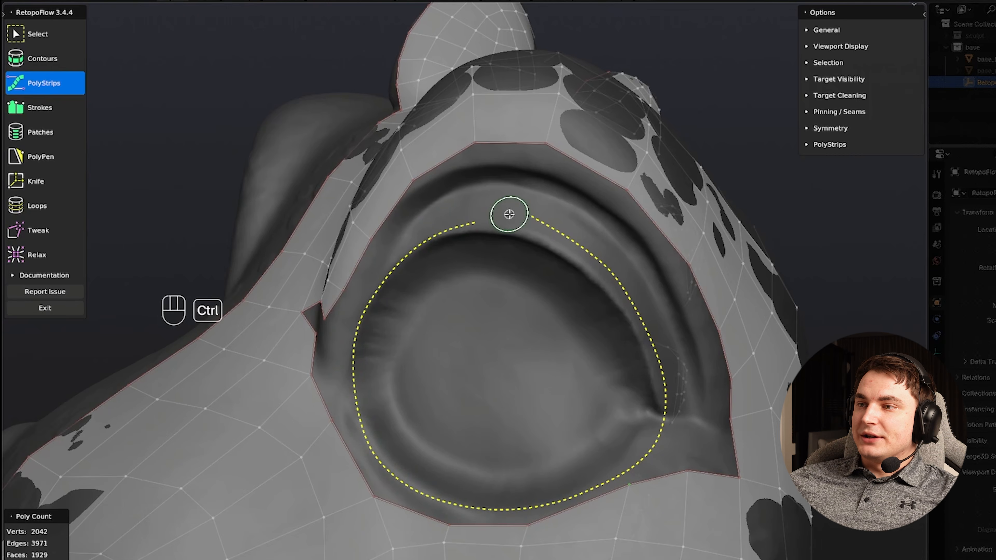
ctrl+drag(510, 214, 529, 224)
mouse_move(620, 300)
middle_down()
mouse_move(625, 307)
mouse_move(565, 345)
middle_up()
scroll(581, 341, down, 4)
scroll(584, 305, up, 2)
mouse_move(564, 345)
shift+middle_down()
mouse_move(584, 304)
mouse_move(628, 273)
mouse_move(583, 332)
shift+middle_up()
scroll(546, 282, up, 2)
- With PolyPen, merge the overlapping end vertices at the top of the eye ring to close the loop
key(5)
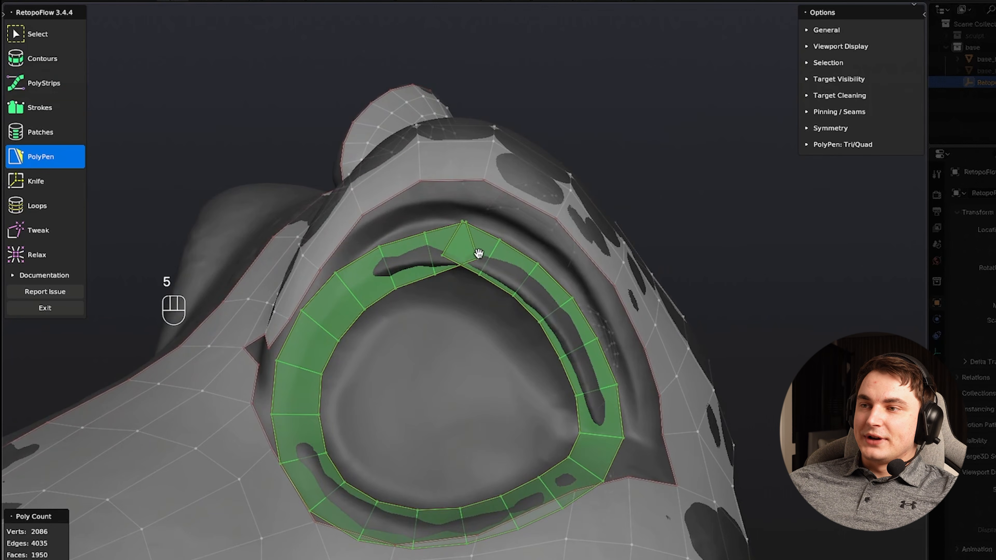
scroll(478, 251, up, 3)
key(g)
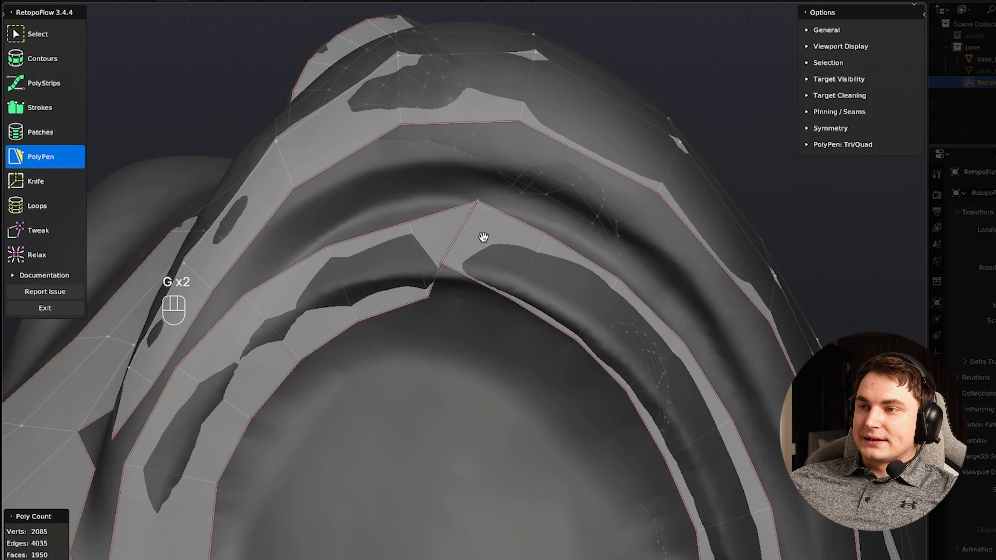
click(477, 217)
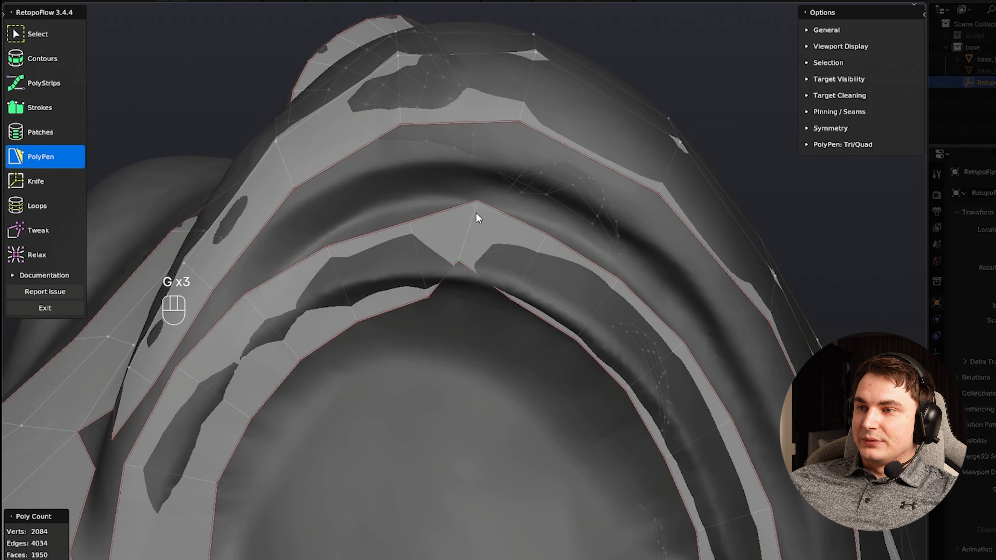
key(g)
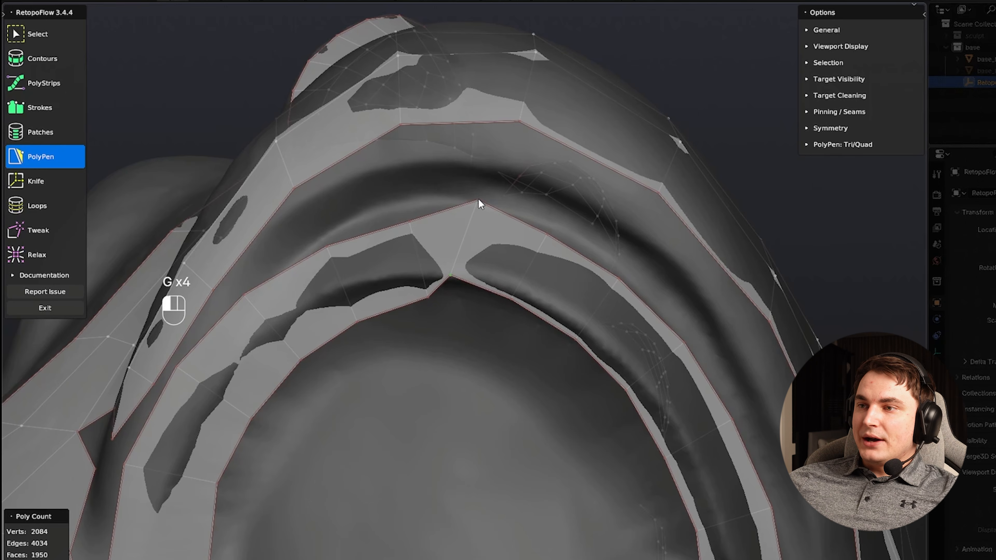
key(g)
- Move the vertices along the ring's upper and snout side to even out its quads around the eyelid
mouse_move(497, 251)
middle_down()
mouse_move(501, 266)
mouse_move(475, 256)
mouse_move(518, 214)
mouse_move(528, 346)
mouse_move(642, 451)
mouse_move(622, 412)
mouse_move(478, 254)
mouse_move(491, 233)
middle_up()
scroll(475, 256, up, 3)
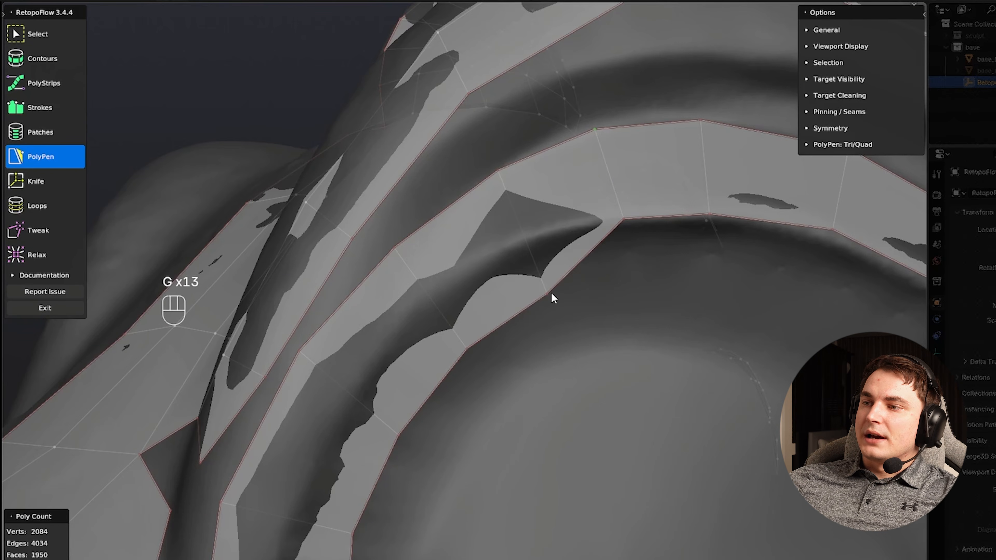
key(g)
key(g)
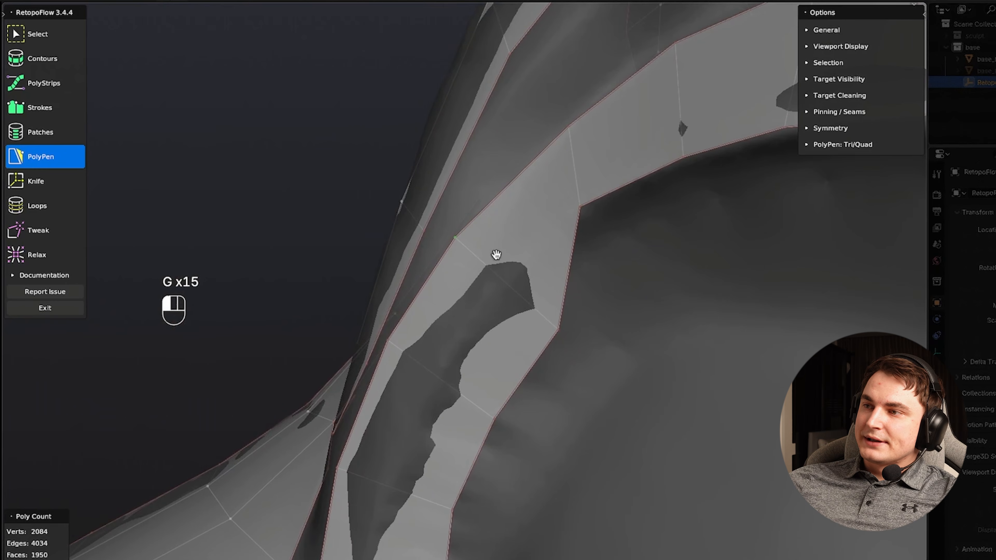
key(g)
scroll(595, 271, down, 5)
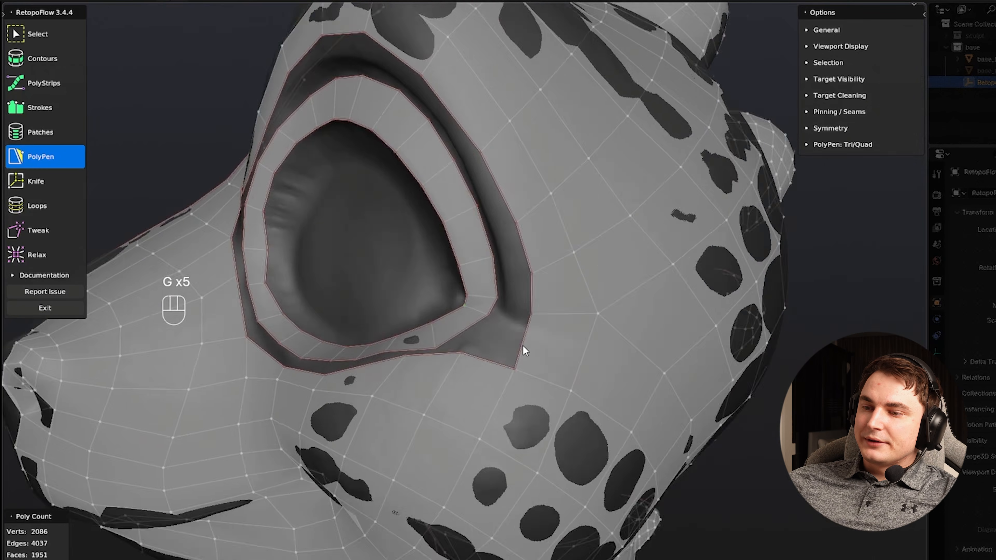
- Reposition the ring's vertices around the lower outer corner of the eye to follow the eyelid crease
middle_drag(523, 345, 520, 340)
scroll(520, 341, up, 5)
click(508, 372)
key(g)
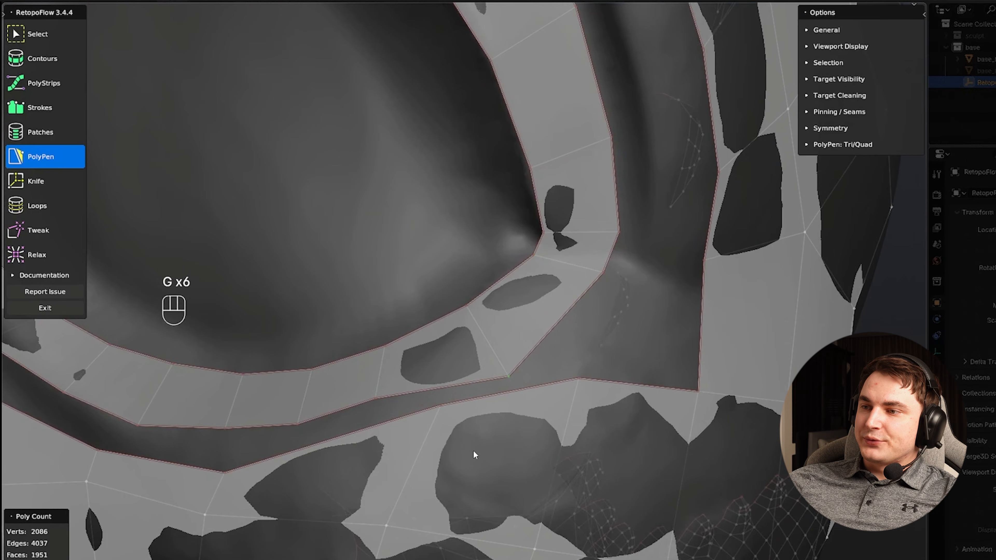
click(473, 451)
middle_drag(473, 450, 481, 359)
scroll(518, 345, up, 3)
scroll(481, 359, down, 5)
shift+middle_drag(480, 359, 508, 343)
scroll(528, 349, up, 5)
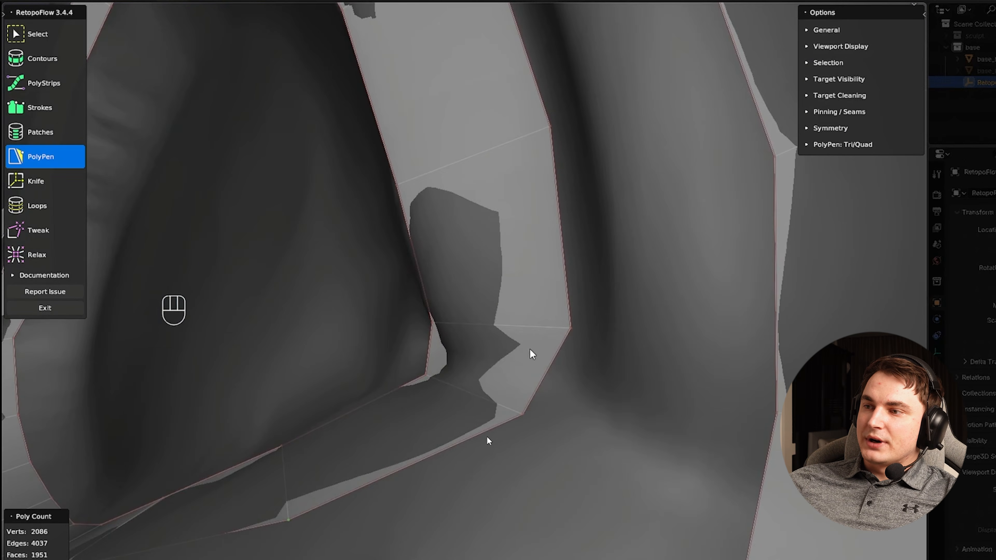
- Insert an edge across the eye ring and move the nearby vertices to space the quads evenly
scroll(453, 365, down, 5)
shift+middle_drag(390, 385, 400, 282)
scroll(406, 292, up, 2)
key(ctrl+r)
click(416, 302)
shift+middle_drag(445, 316, 451, 314)
scroll(451, 313, up, 2)
middle_drag(451, 314, 411, 333)
key(g)
click(434, 318)
click(410, 248)
key(g)
click(421, 200)
scroll(485, 276, down, 5)
middle_drag(601, 336, 523, 305)
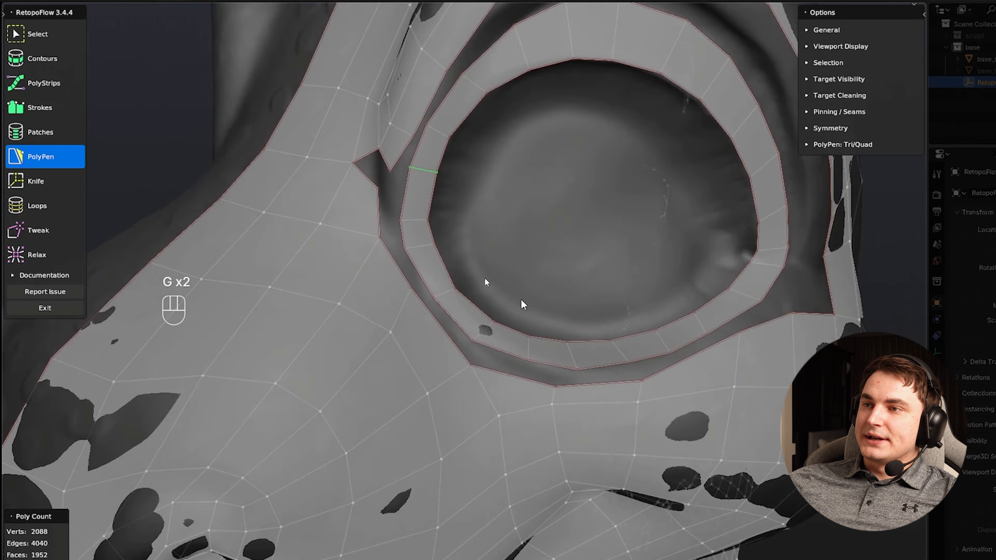
- Move the outer vertices along the top of the eye ring to even out the edge spacing
scroll(445, 308, up, 4)
click(426, 298)
key(g)
key(g)
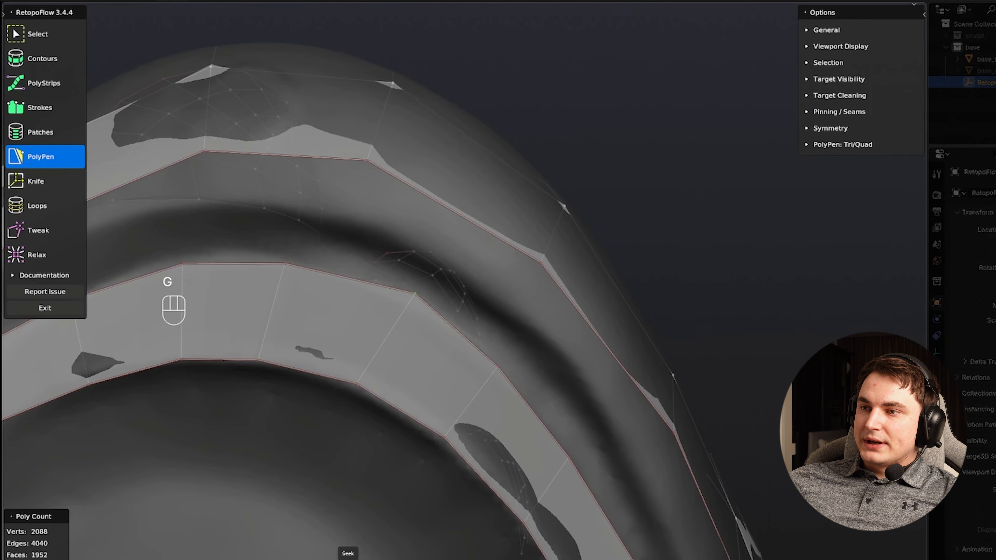
click(420, 295)
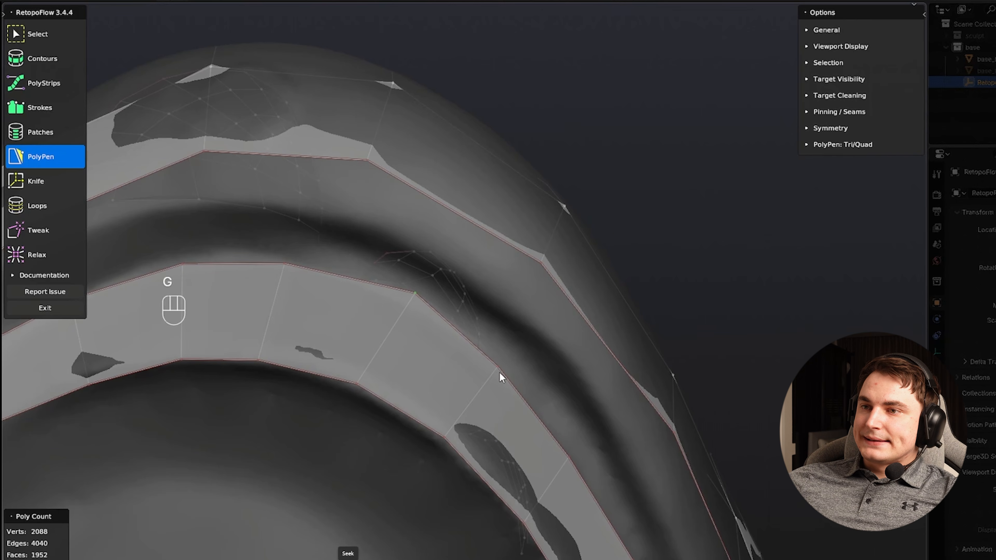
click(500, 366)
key(g)
click(507, 360)
middle_drag(481, 330, 474, 274)
click(473, 314)
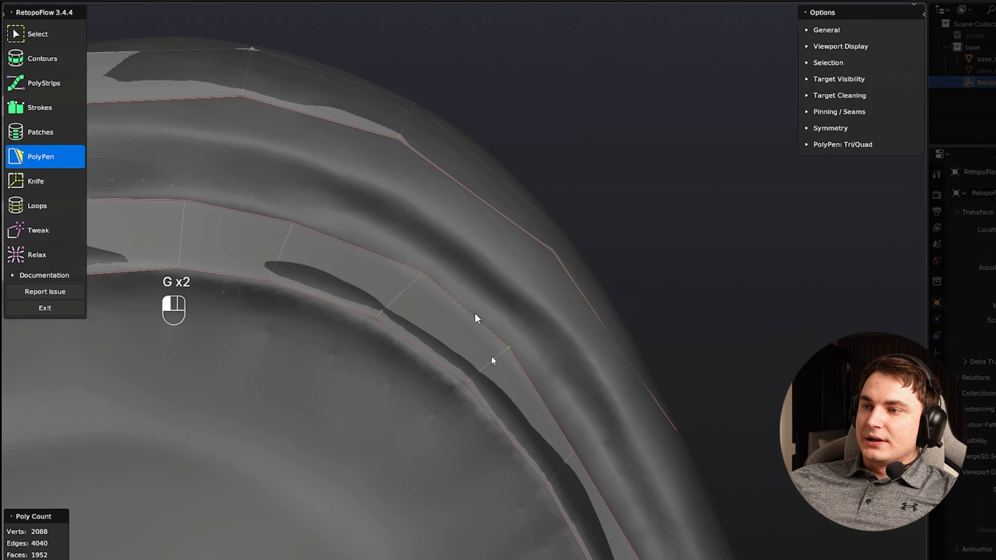
- Build PolyPen faces bridging the top of the eye ring to the brow border, and adjust their open-edge vertex
ctrl+click(451, 234)
ctrl+click(536, 305)
middle_drag(558, 303, 451, 315)
middle_drag(487, 352, 486, 307)
ctrl+click(495, 315)
ctrl+click(370, 291)
middle_drag(368, 298, 536, 294)
click(373, 309)
key(g)
click(399, 310)
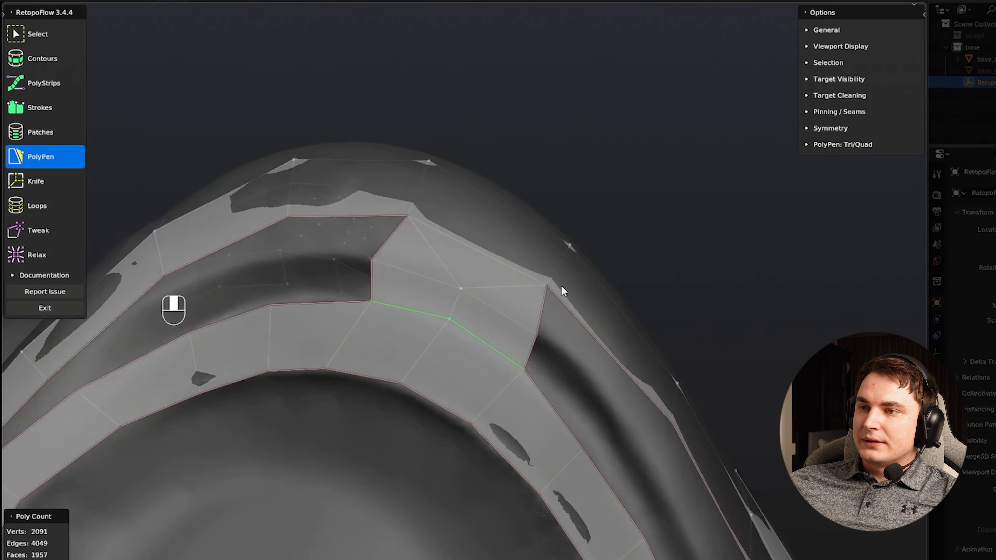
- Adjust the bridge's open-edge vertex and extend the faces between ring and brow toward the snout
mouse_move(561, 286)
middle_down()
mouse_move(476, 374)
mouse_move(505, 334)
mouse_move(523, 267)
mouse_move(488, 297)
middle_up()
key(g)
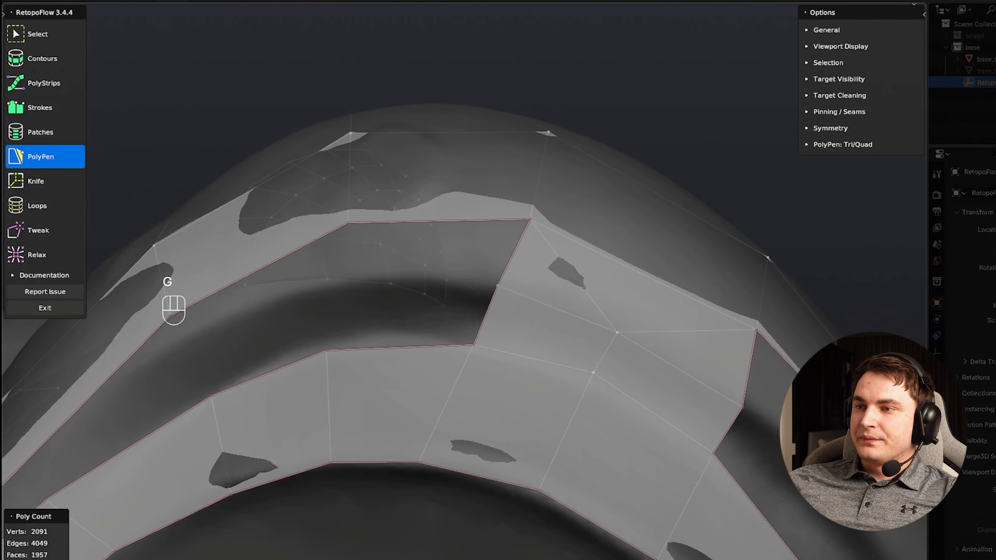
click(503, 282)
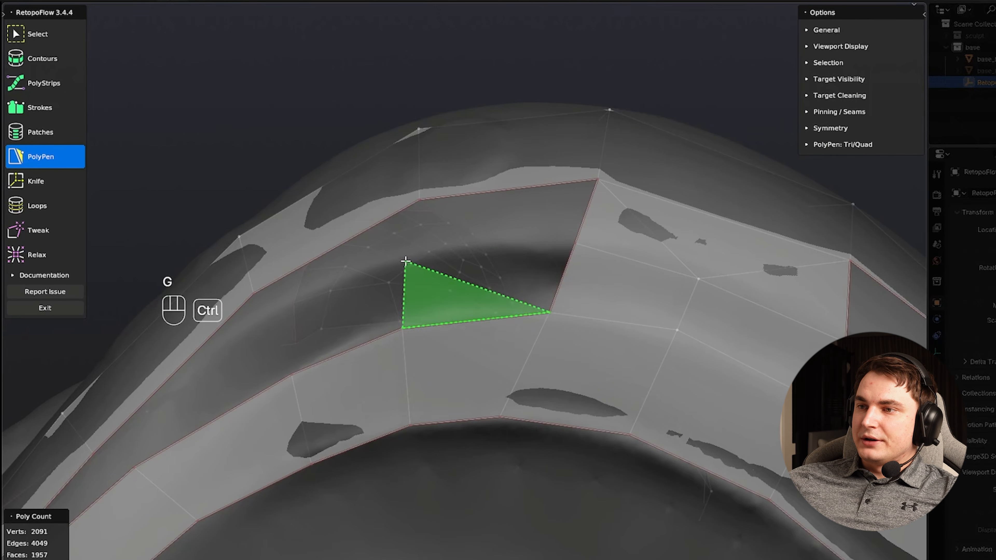
ctrl+drag(405, 262, 422, 259)
ctrl+click(509, 228)
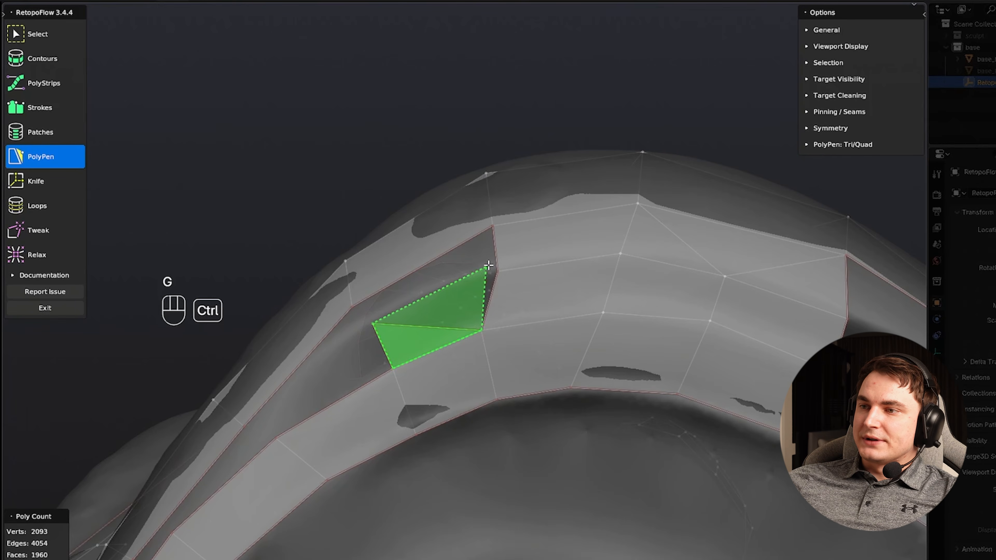
ctrl+click(500, 269)
ctrl+click(464, 299)
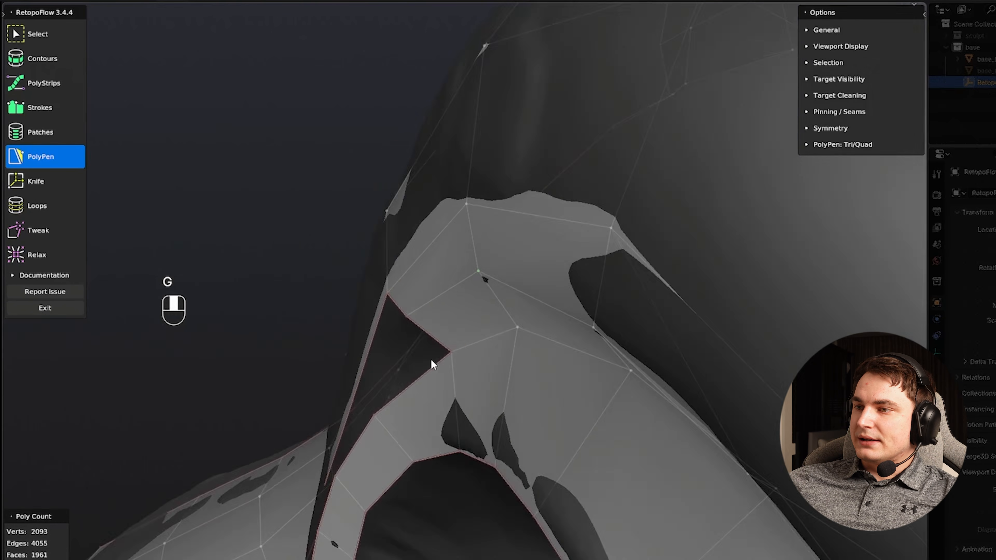
- Move the vertices of the brow mesh on the snout side of the eye to even out its flow
middle_drag(431, 359, 464, 336)
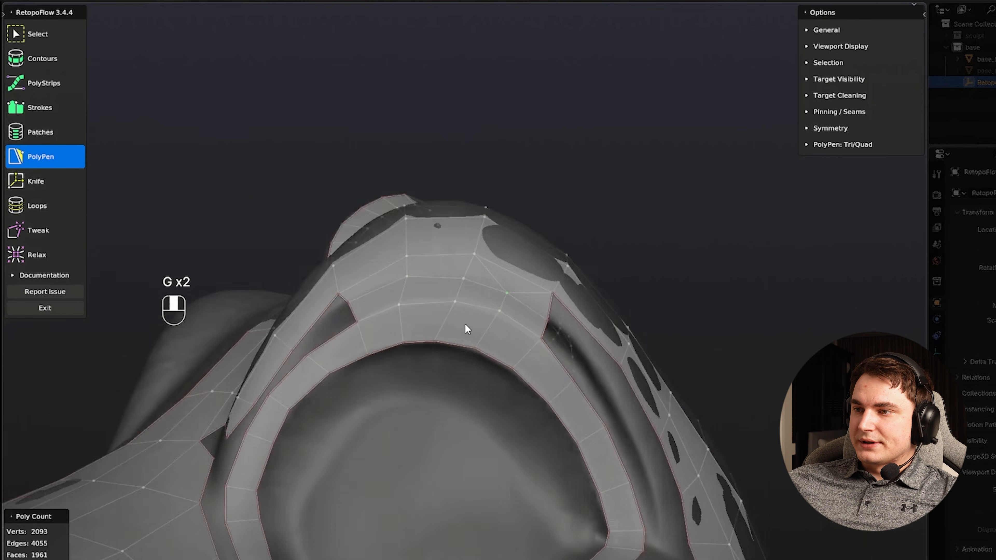
middle_drag(464, 324, 439, 326)
key(Escape)
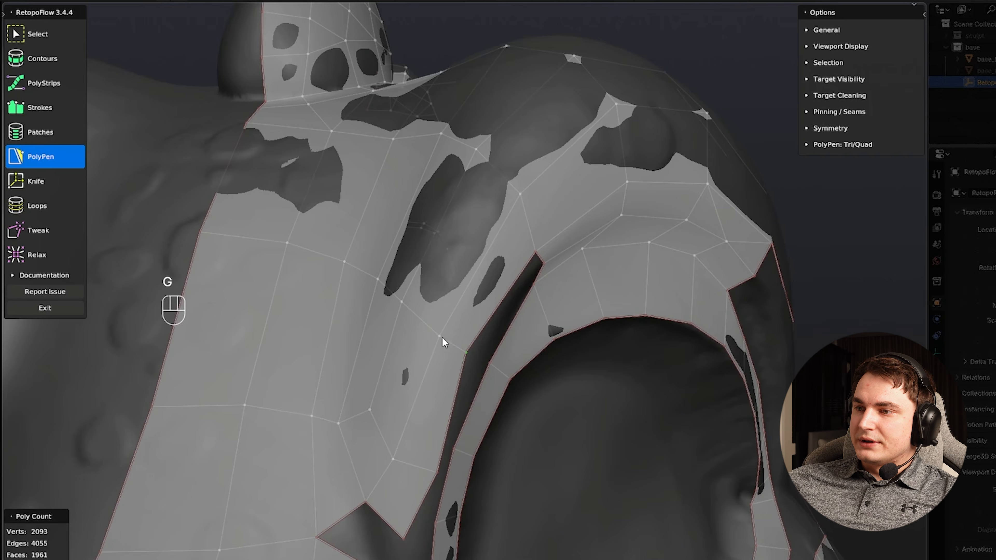
click(440, 335)
key(g)
click(446, 334)
middle_drag(447, 333, 499, 310)
scroll(499, 310, up, 3)
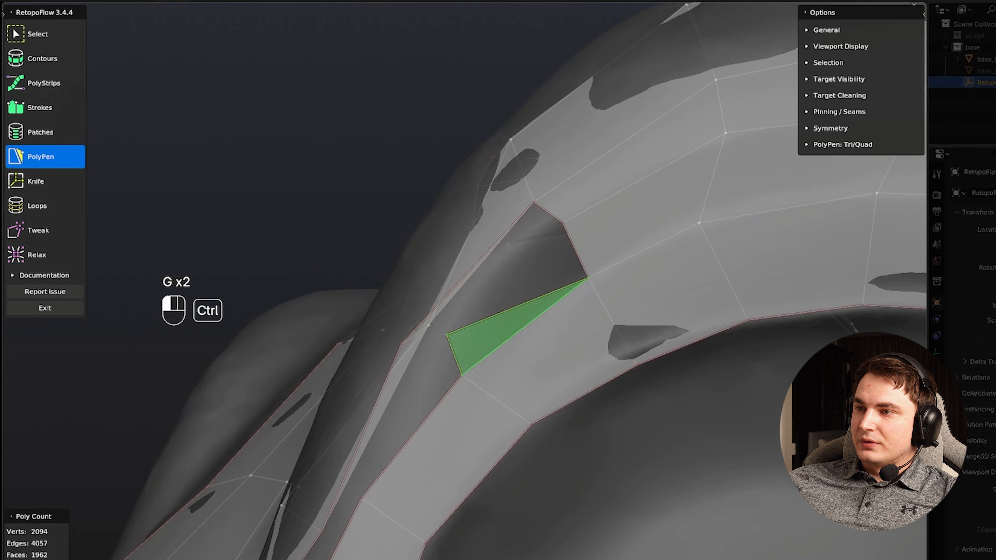
- Fill the gap between the ring and the brow's snout side with PolyPen quads, and adjust a ring vertex
ctrl+click(563, 224)
click(509, 280)
ctrl+click(480, 263)
middle_drag(534, 251, 525, 259)
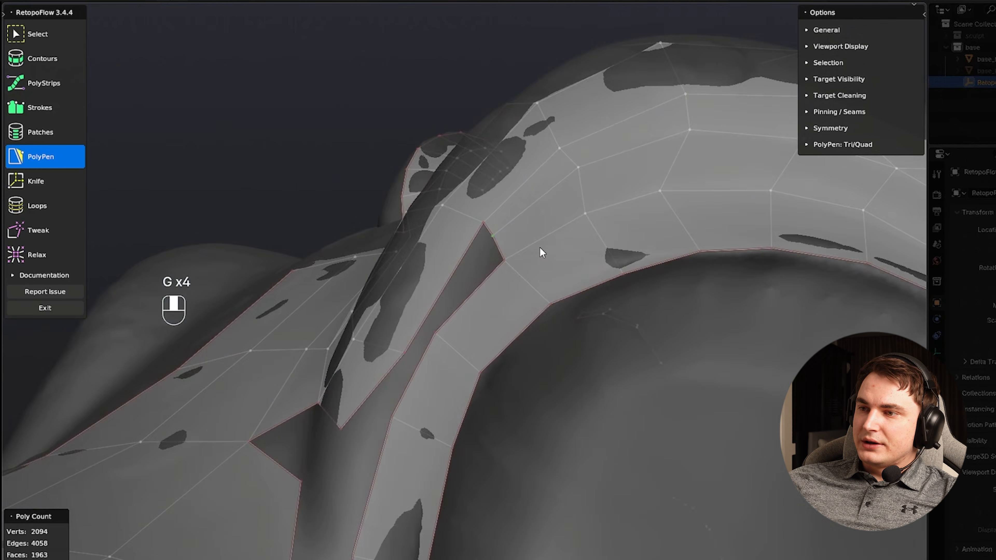
key(g)
click(430, 338)
- Add a PolyPen face in the snout-side gap between the eye ring and face mesh, and reposition the vertices bordering it
scroll(436, 338, down, 4)
middle_drag(439, 337, 469, 282)
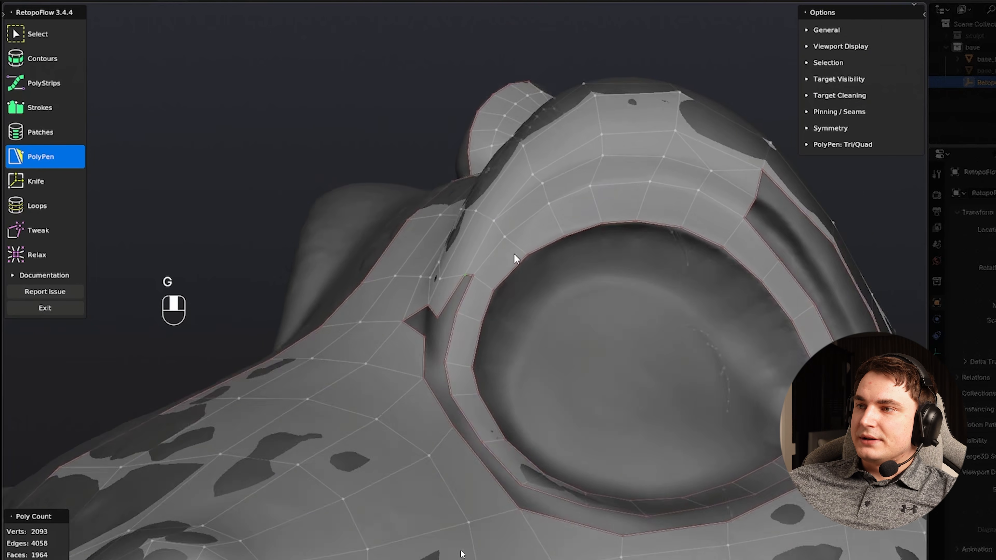
scroll(491, 271, up, 4)
ctrl+click(482, 284)
click(462, 344)
key(g)
click(466, 329)
scroll(467, 314, down, 1)
scroll(469, 283, up, 1)
click(448, 310)
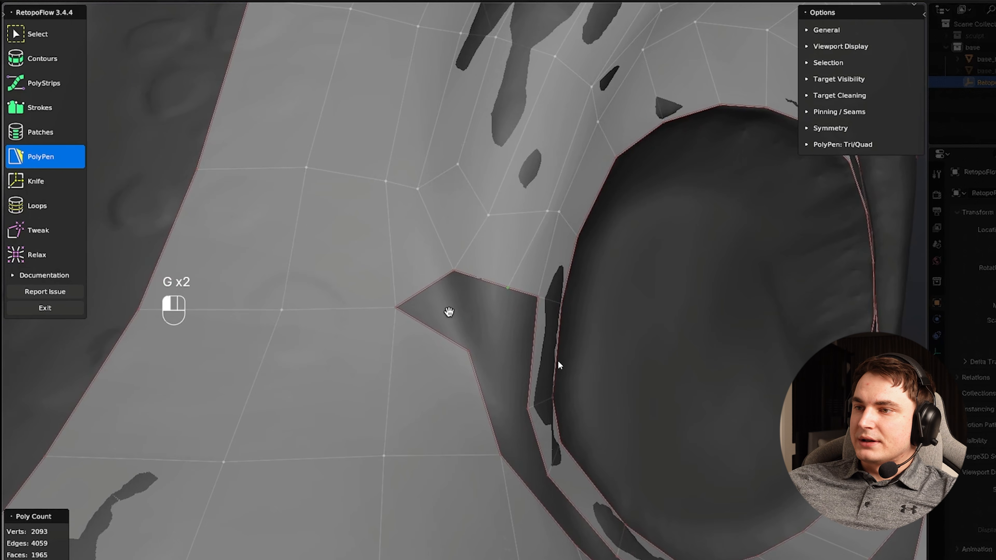
key(g)
click(465, 295)
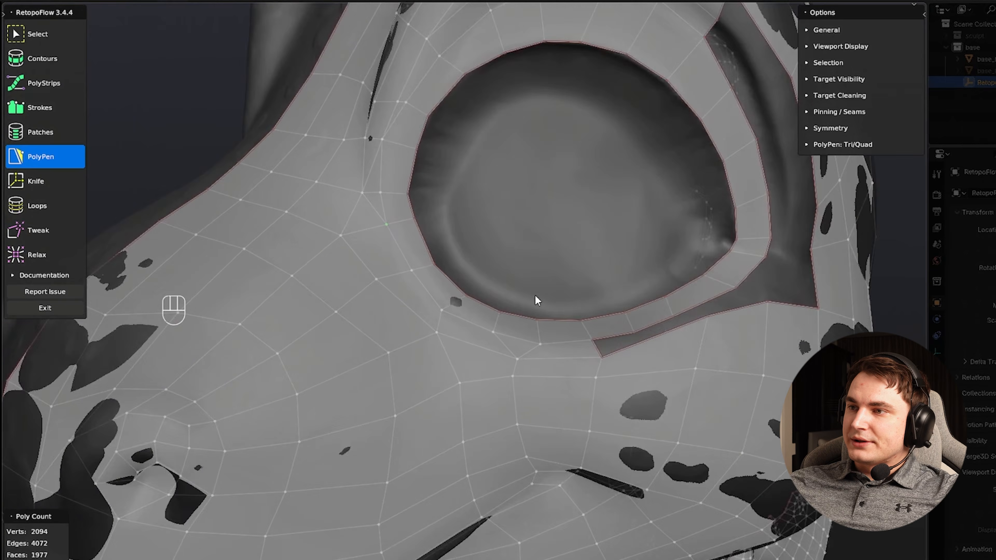
- Close the first part of the gap beneath the eye ring with a PolyPen face, and move its lower border vertex
middle_drag(536, 298, 519, 312)
scroll(559, 296, up, 2)
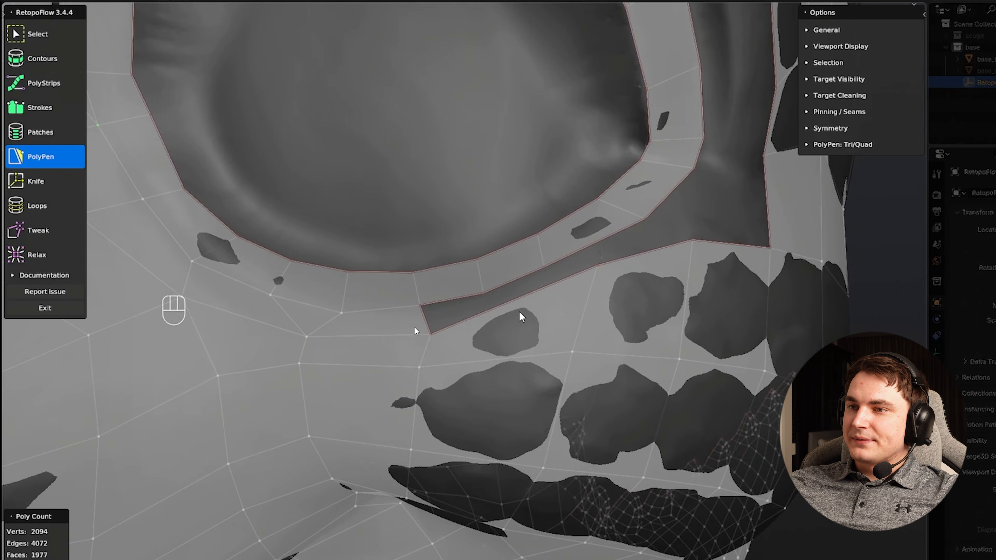
scroll(530, 306, up, 1)
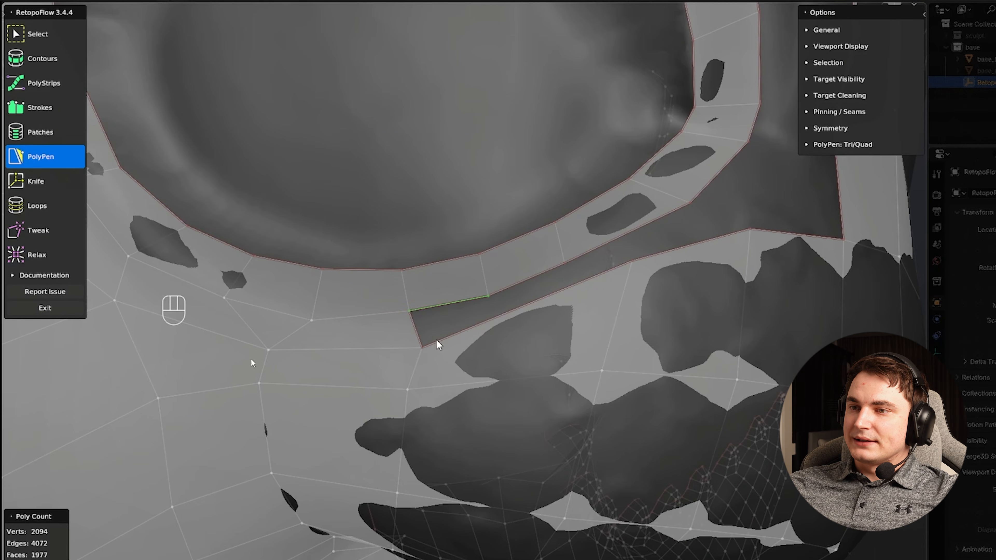
key(g)
click(478, 328)
ctrl+click(477, 330)
click(450, 328)
key(g)
click(507, 322)
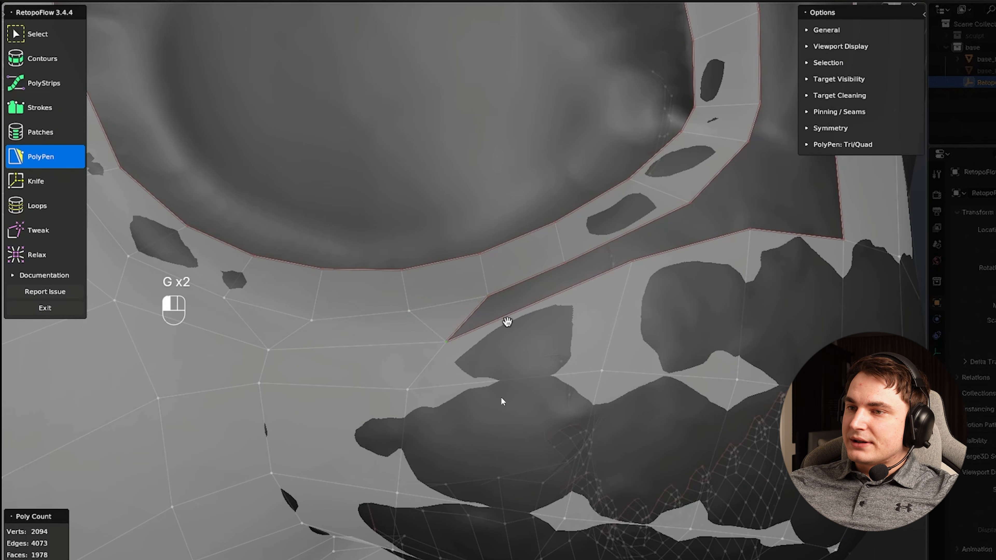
- Extend the PolyPen faces along the gap beneath the eye toward the rear corner
click(485, 305)
ctrl+click(518, 317)
shift+middle_drag(568, 304, 498, 359)
click(507, 290)
ctrl+click(495, 318)
- Relax the cheek mesh beneath the eye to even out its spacing
scroll(443, 365, down, 3)
key(9)
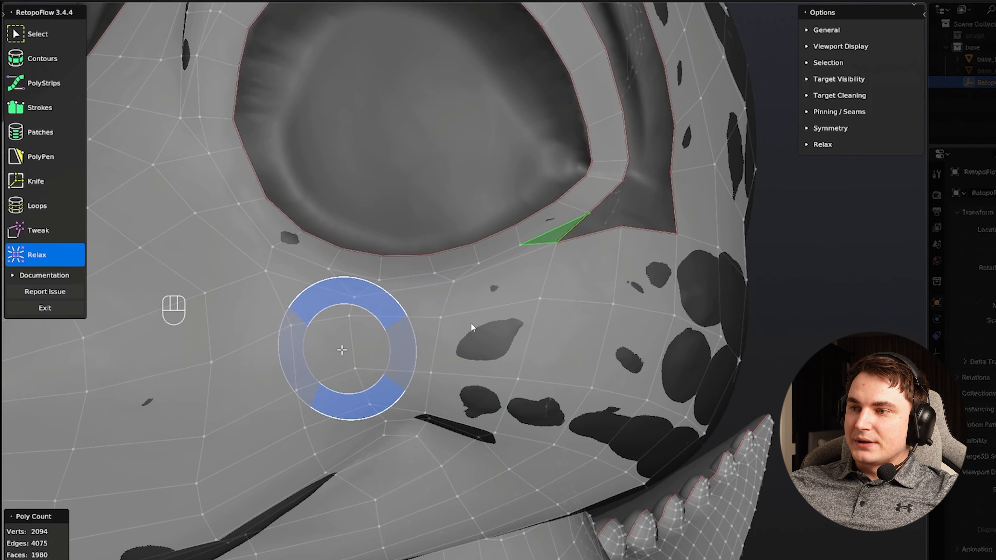
drag(274, 361, 333, 355)
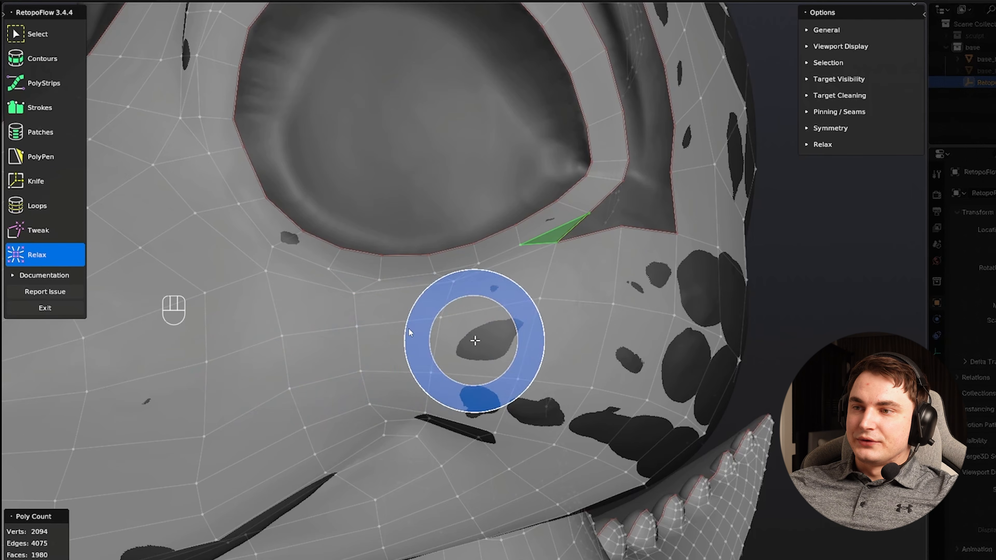
middle_drag(476, 340, 578, 369)
mouse_move(424, 325)
middle_down()
mouse_move(483, 329)
mouse_move(492, 314)
mouse_move(521, 324)
middle_up()
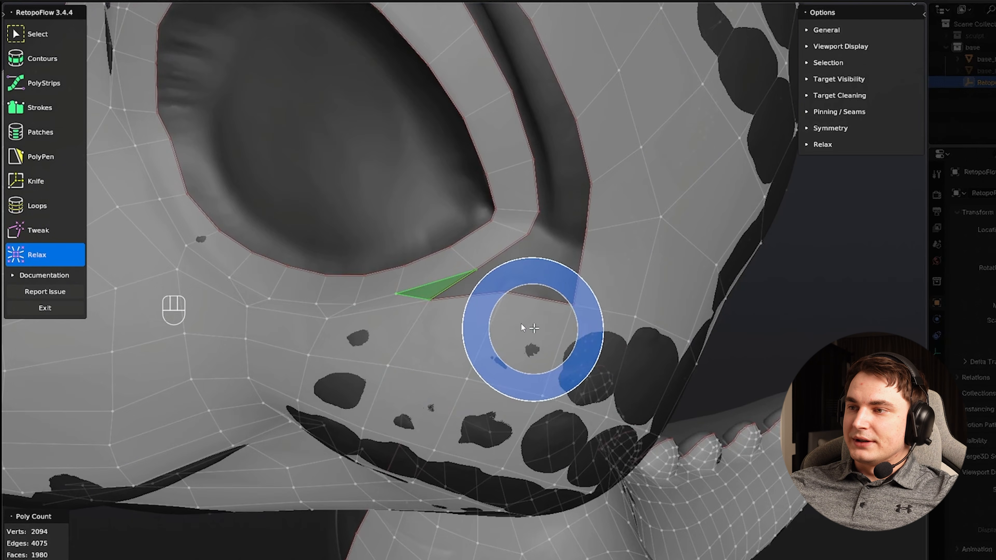
- Build PolyPen faces off the ring's outer edge at the upper end of the gap behind the eye
key(5)
middle_drag(553, 279, 545, 310)
click(447, 297)
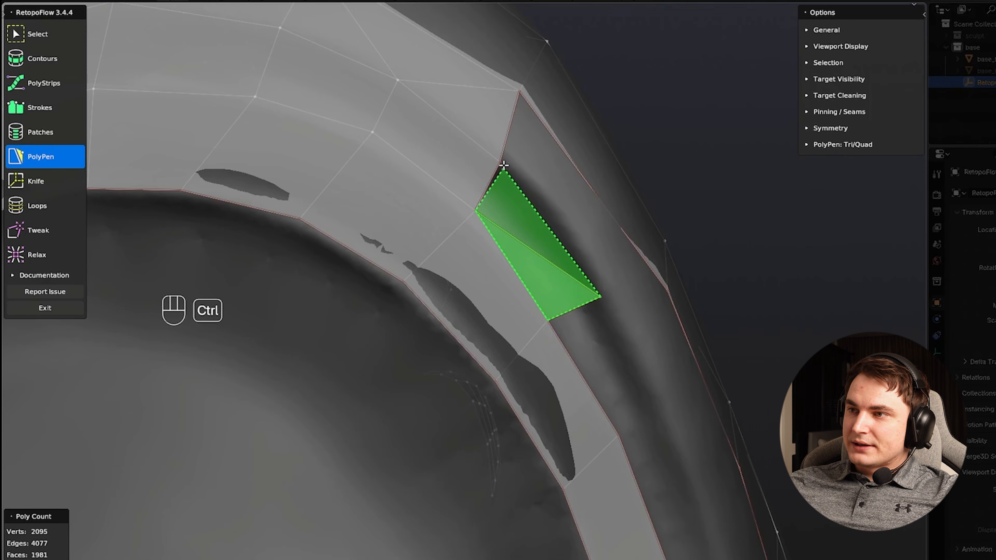
ctrl+click(502, 164)
middle_drag(503, 169, 451, 236)
shift+middle_drag(451, 236, 532, 226)
shift+middle_drag(522, 243, 526, 330)
scroll(502, 271, down, 3)
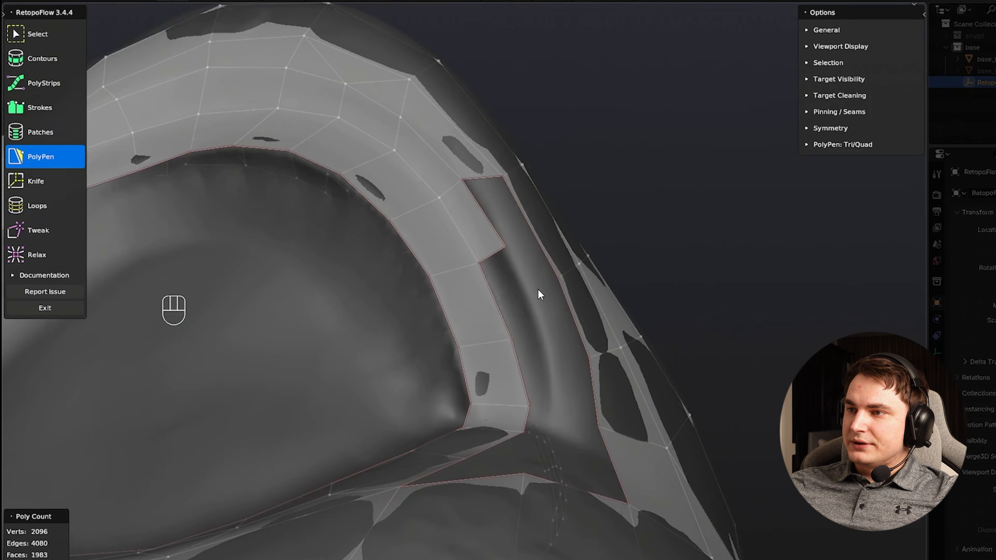
- Continue the faces down the gap behind the eye, join them to the brow border, and undo the last point placement
scroll(537, 298, up, 2)
click(538, 313)
ctrl+click(536, 338)
ctrl+click(499, 243)
middle_drag(576, 292, 523, 295)
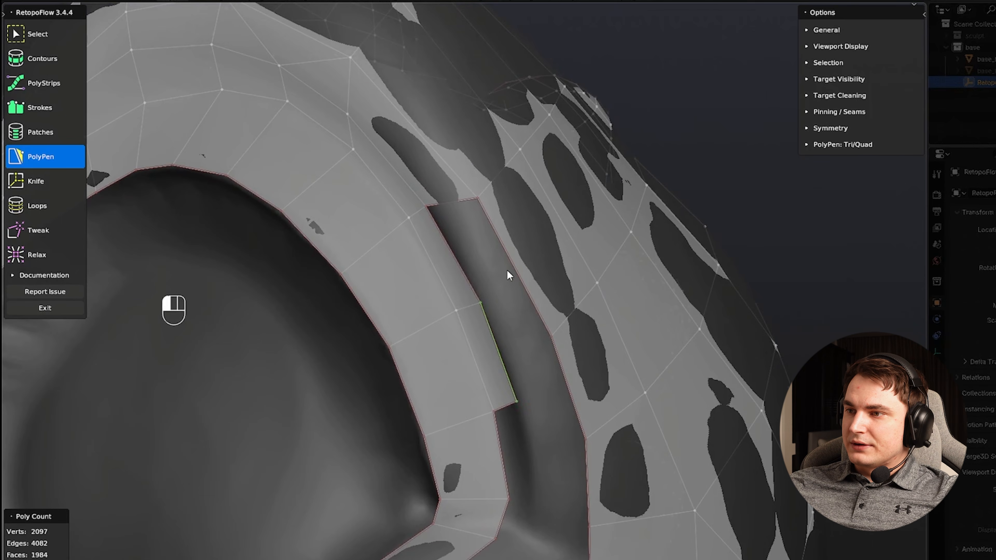
ctrl+click(520, 270)
click(506, 367)
ctrl+click(573, 382)
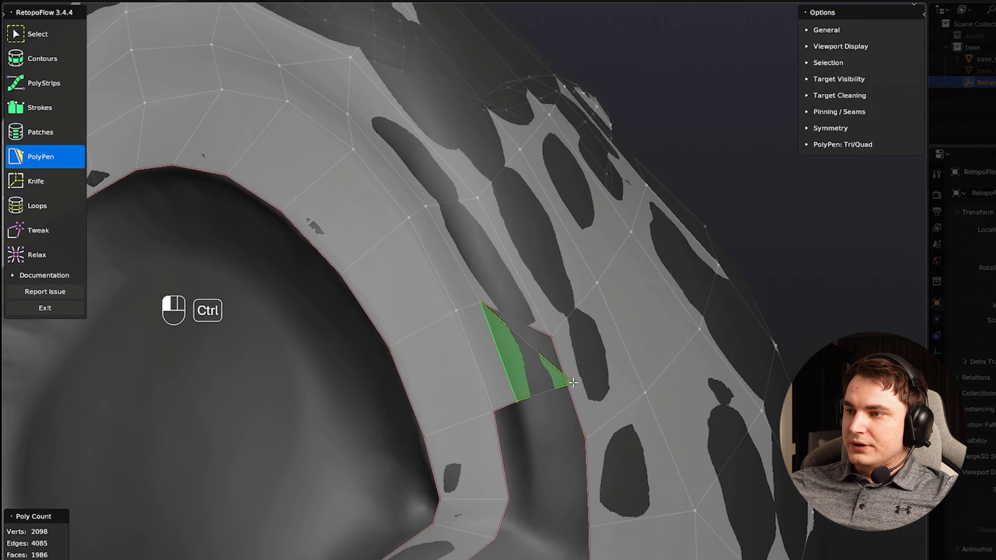
key(ctrl+z)
middle_drag(585, 416, 494, 334)
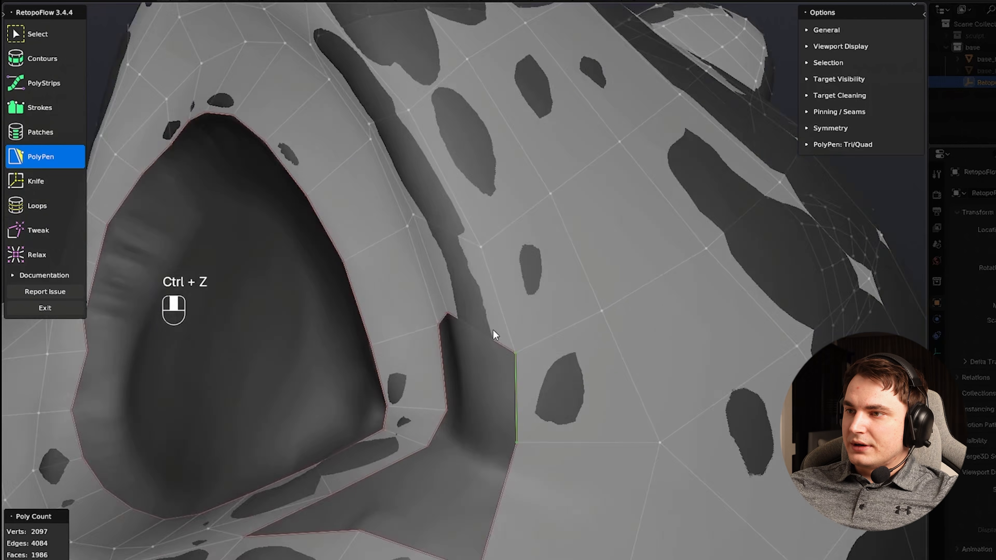
- Move the vertices of the new faces behind the eye to even out the flow between ring and brow
scroll(493, 331, down, 3)
click(465, 257)
key(g)
click(434, 199)
key(g)
click(439, 179)
middle_drag(510, 260, 552, 302)
click(486, 307)
key(g)
click(483, 281)
click(510, 316)
key(g)
click(510, 317)
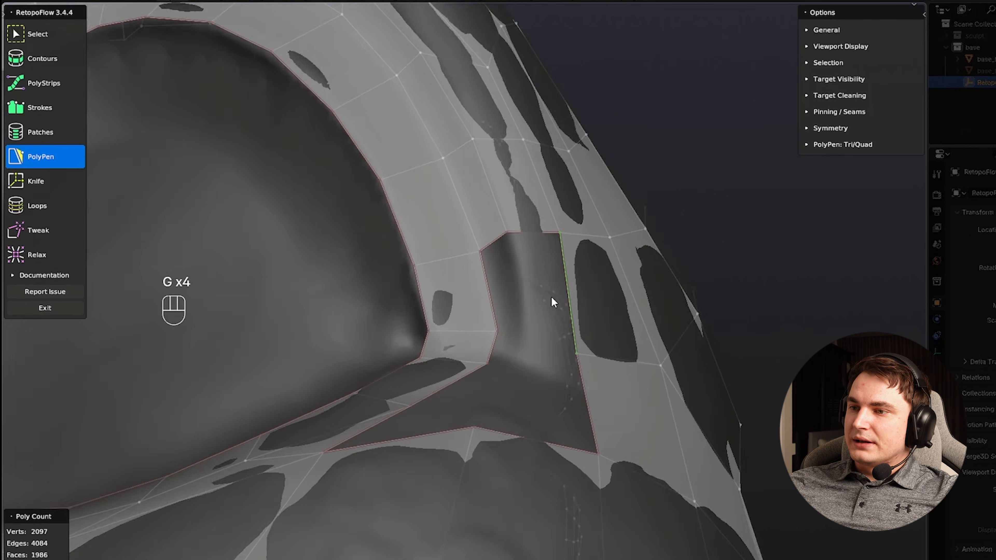
- Extend the PolyPen quads around the ring's rear corner into the remaining triangular gap
scroll(552, 302, up, 2)
ctrl+click(520, 222)
shift+middle_drag(524, 282, 484, 359)
ctrl+click(466, 259)
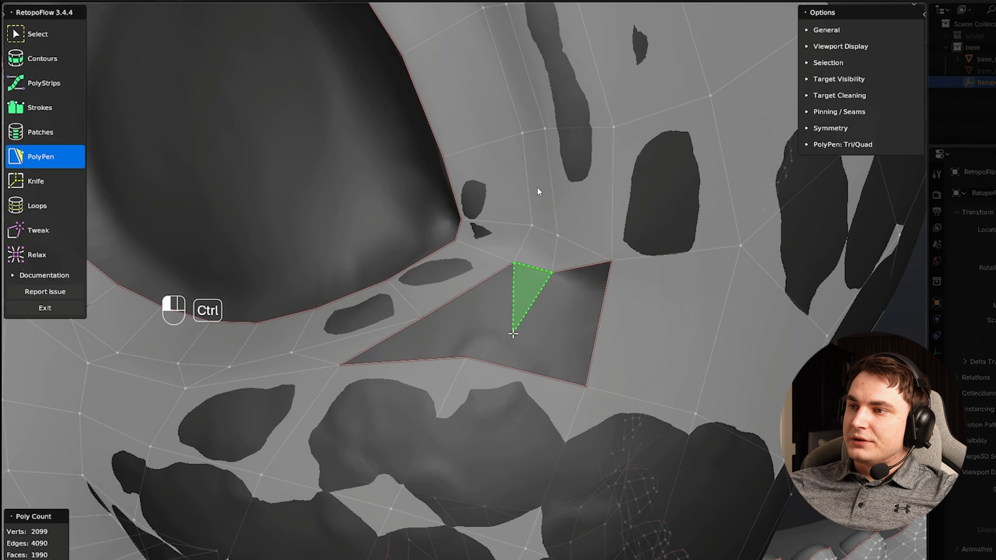
ctrl+click(511, 333)
ctrl+click(425, 315)
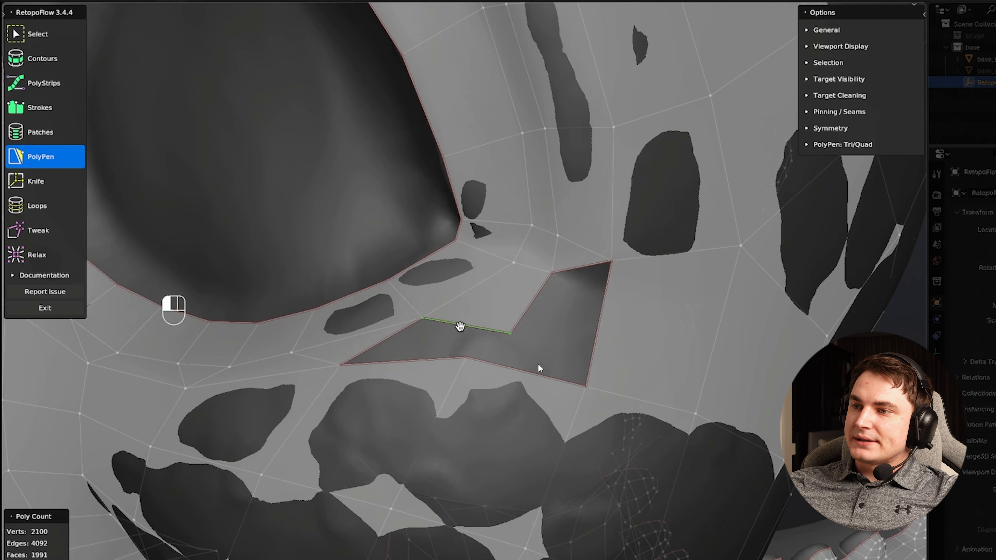
- Close the remaining hole at the eye's rear corner with PolyPen faces, undoing the stray vertex moves
ctrl+click(466, 355)
key(g)
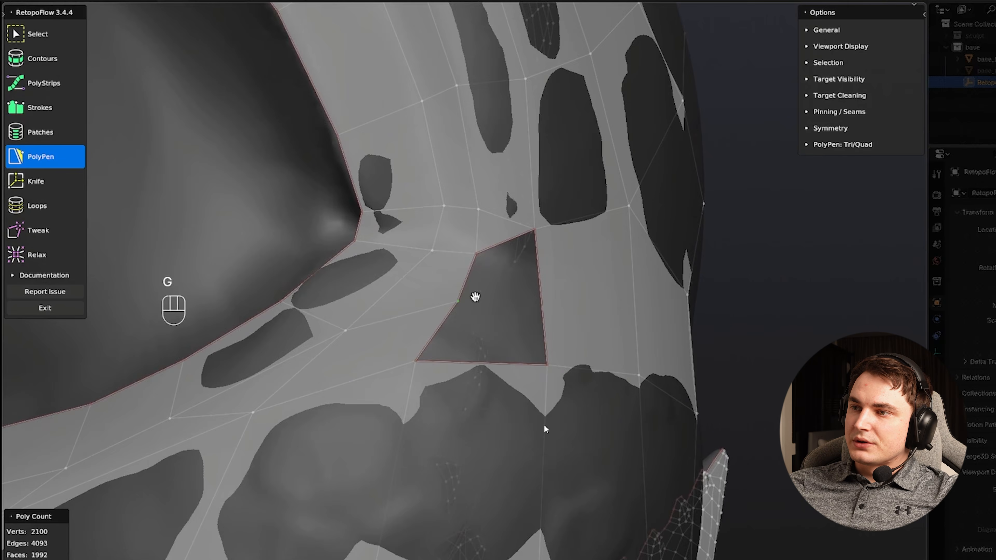
shift+middle_drag(543, 425, 547, 304)
key(g)
key(ctrl+z)
key(ctrl+z)
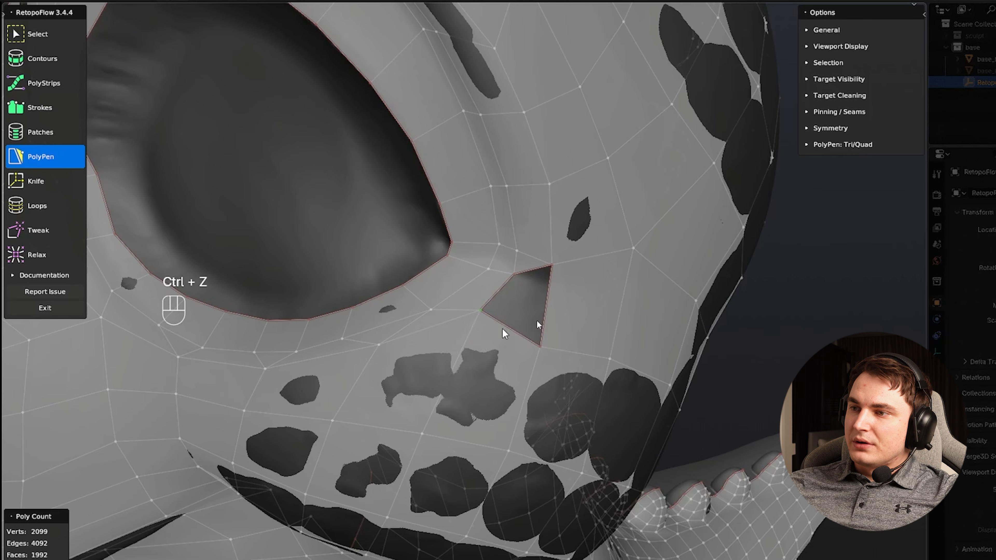
click(537, 320)
ctrl+click(537, 321)
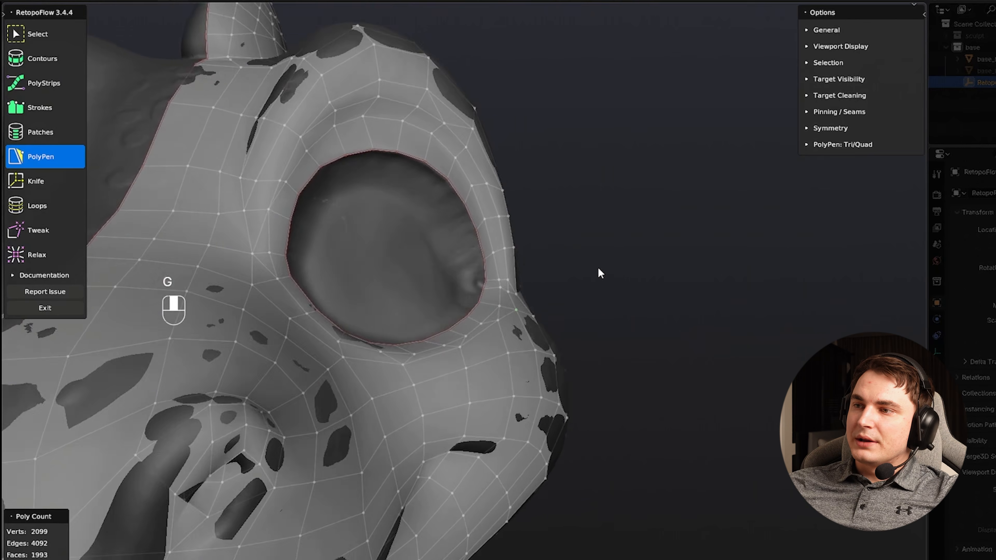
- Examine the closed eye ring and its snout-side edge flow from several angles
shift+middle_drag(600, 272, 534, 312)
scroll(396, 282, up, 4)
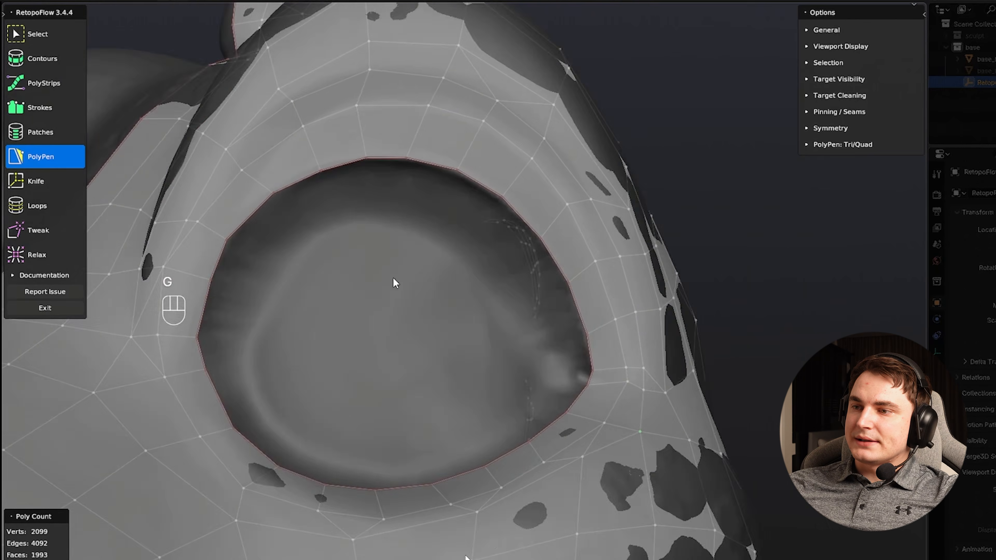
shift+middle_drag(396, 282, 438, 292)
scroll(405, 302, up, 3)
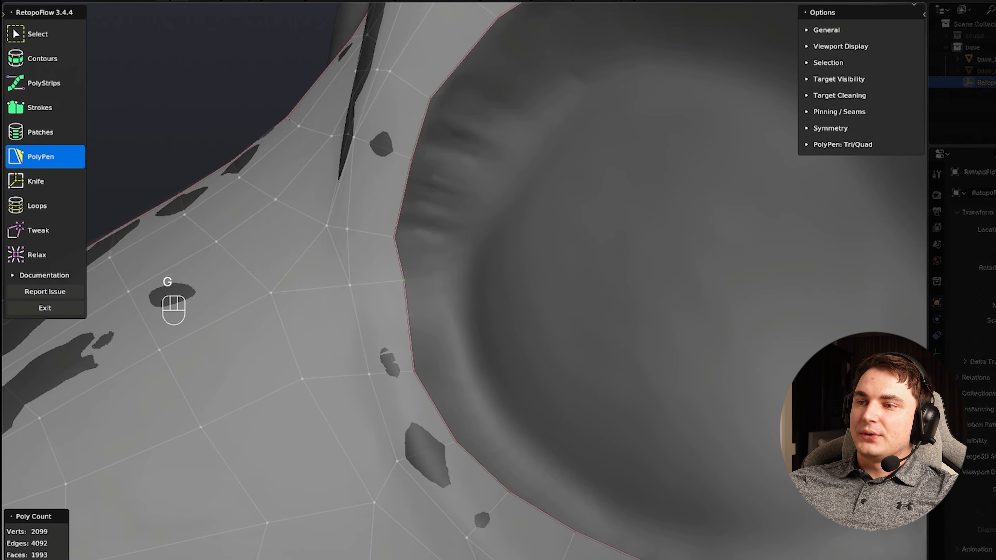
click(399, 291)
shift+middle_drag(467, 337, 430, 219)
click(318, 171)
scroll(421, 257, down, 4)
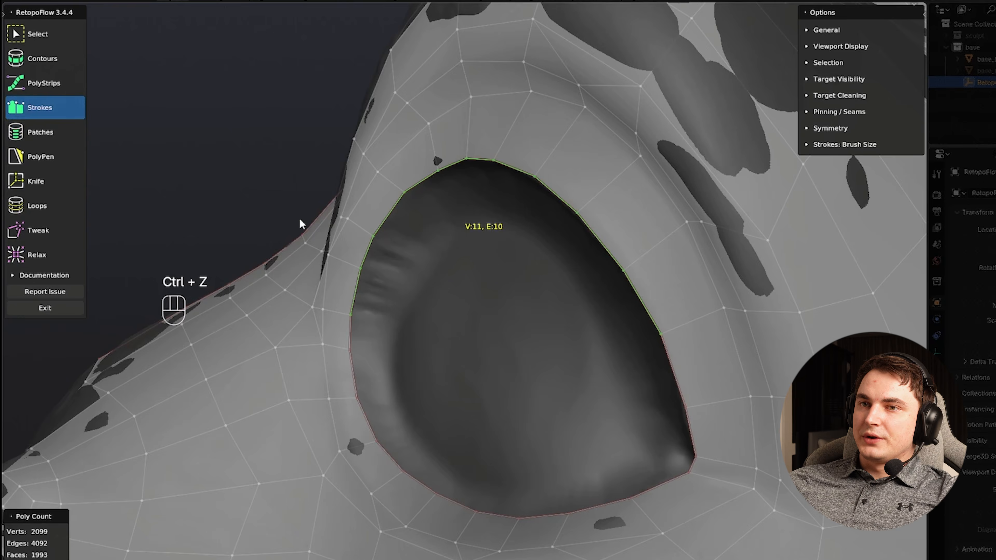
scroll(438, 280, down, 2)
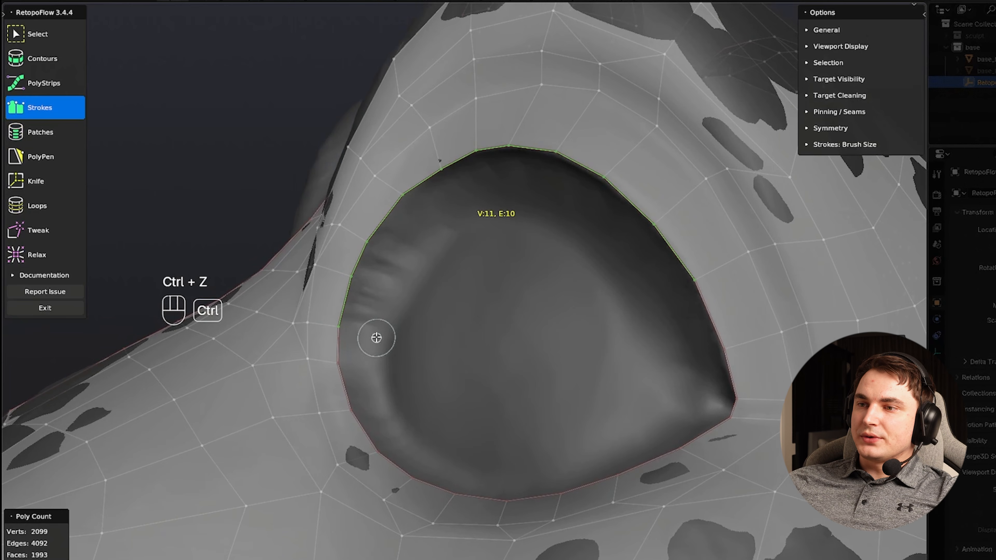
mouse_move(417, 231)
mouse_down()
mouse_move(556, 196)
mouse_move(655, 293)
mouse_up()
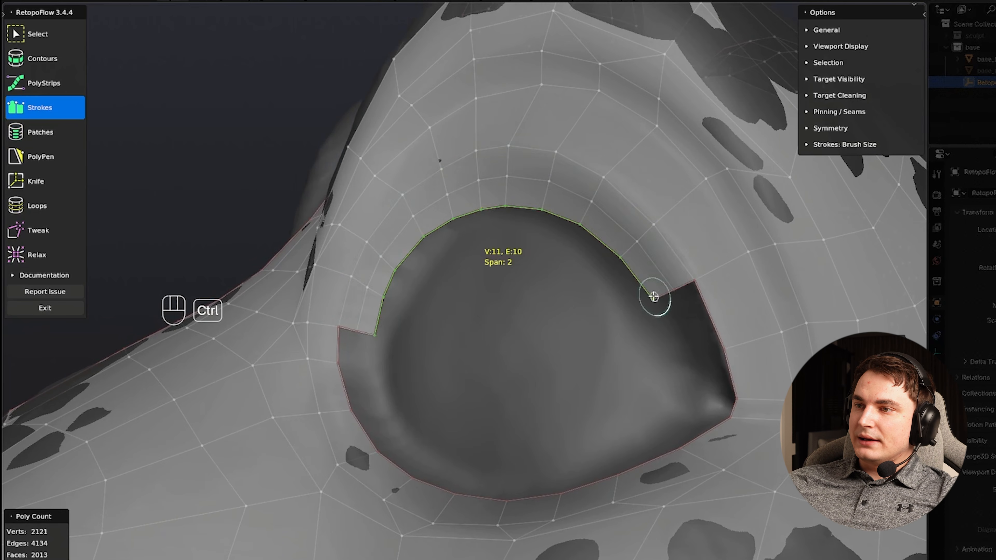
middle_drag(655, 293, 619, 255)
key(ctrl+z)
- Extend the eye socket's upper rim and rear corner inward by one row of quads with Strokes
mouse_move(369, 332)
ctrl+mouse_down()
mouse_move(468, 213)
mouse_move(606, 239)
mouse_move(595, 249)
ctrl+mouse_up()
middle_drag(649, 292, 623, 260)
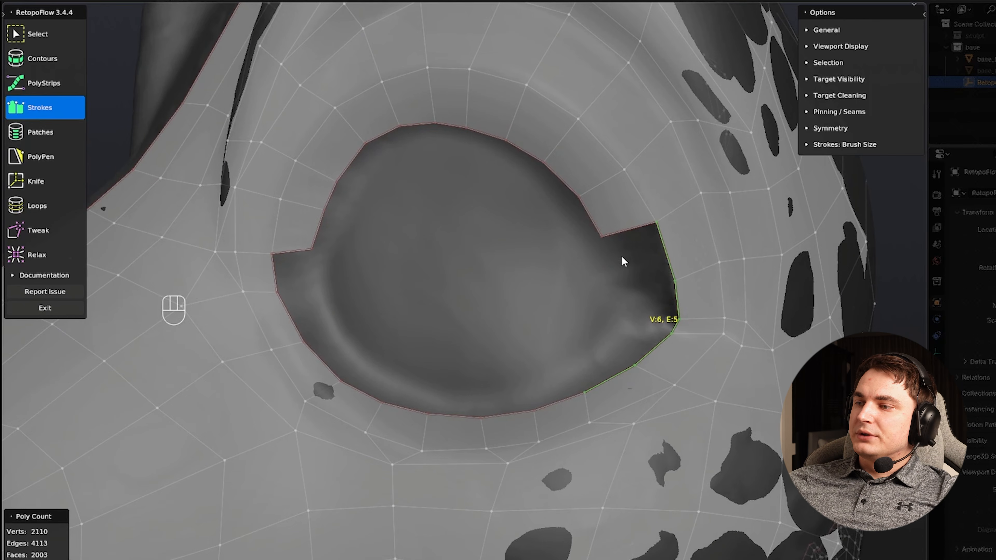
mouse_move(599, 234)
ctrl+mouse_down()
mouse_move(591, 329)
mouse_move(565, 351)
ctrl+mouse_up()
shift+middle_drag(595, 322, 600, 296)
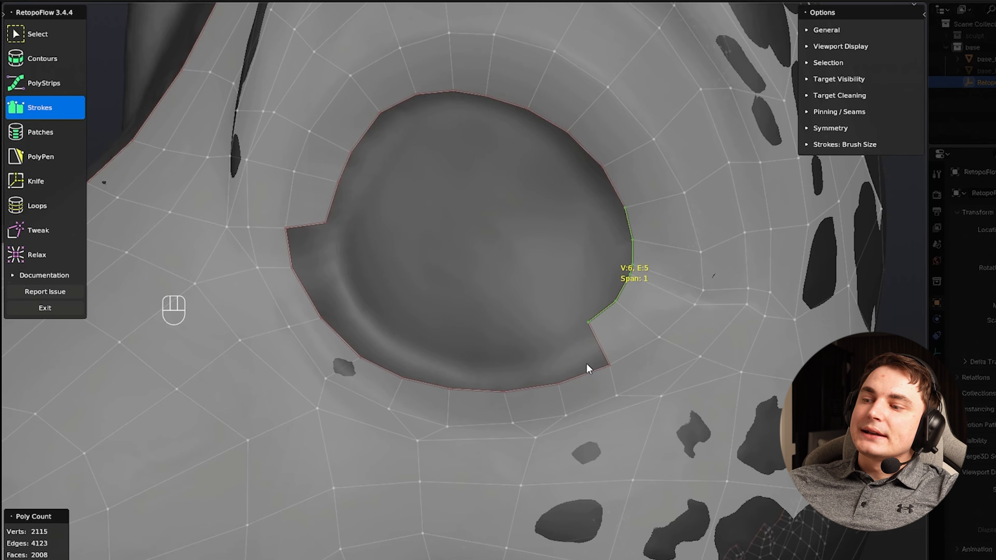
- Fill the open lower section of the inner eye rim with a single row of quads using Patches
key(4)
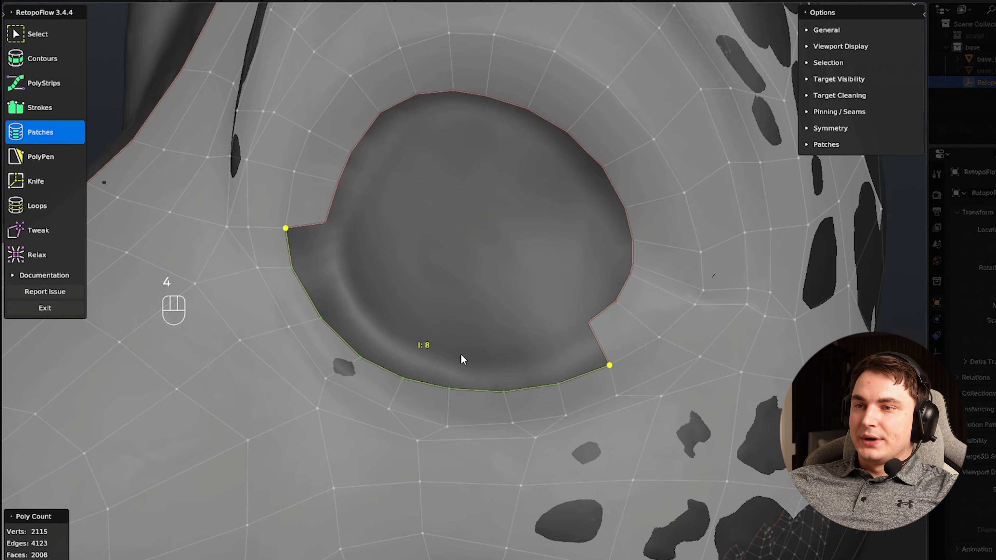
double_click(469, 394)
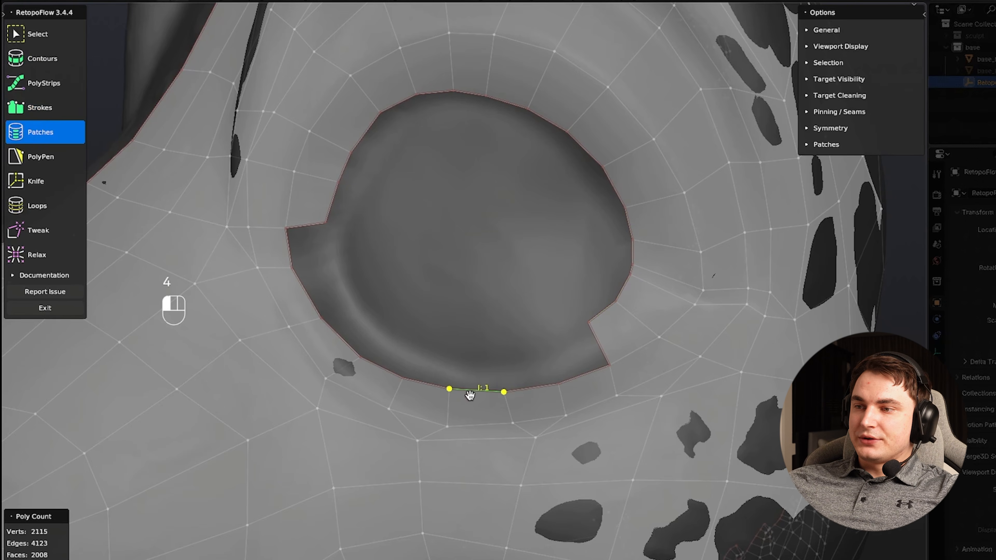
shift+click(595, 341)
shift+click(315, 224)
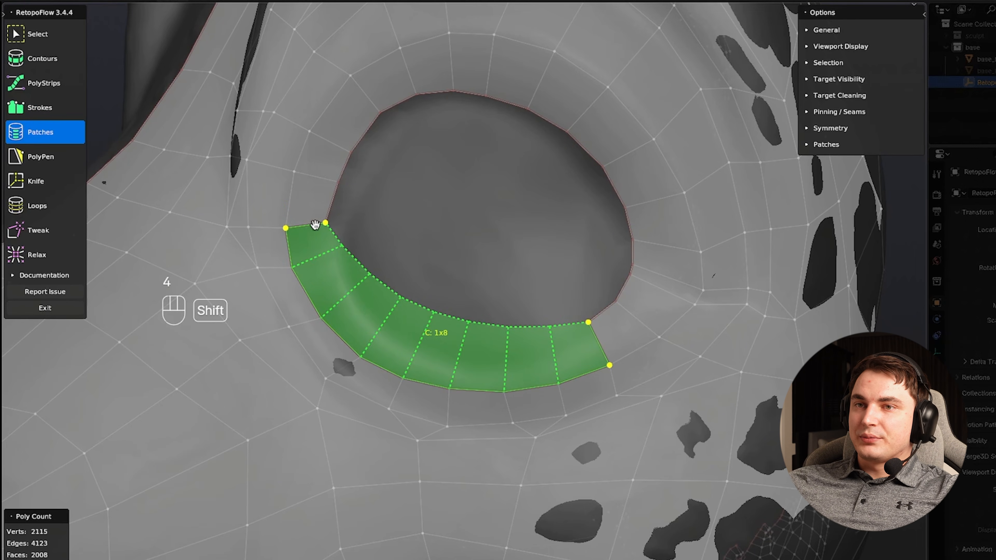
key(Return)
- Check the completed inner eye rim from several angles and save the file
middle_drag(317, 225, 532, 305)
key(5)
click(456, 358)
shift+middle_drag(499, 343, 507, 316)
scroll(518, 280, up, 3)
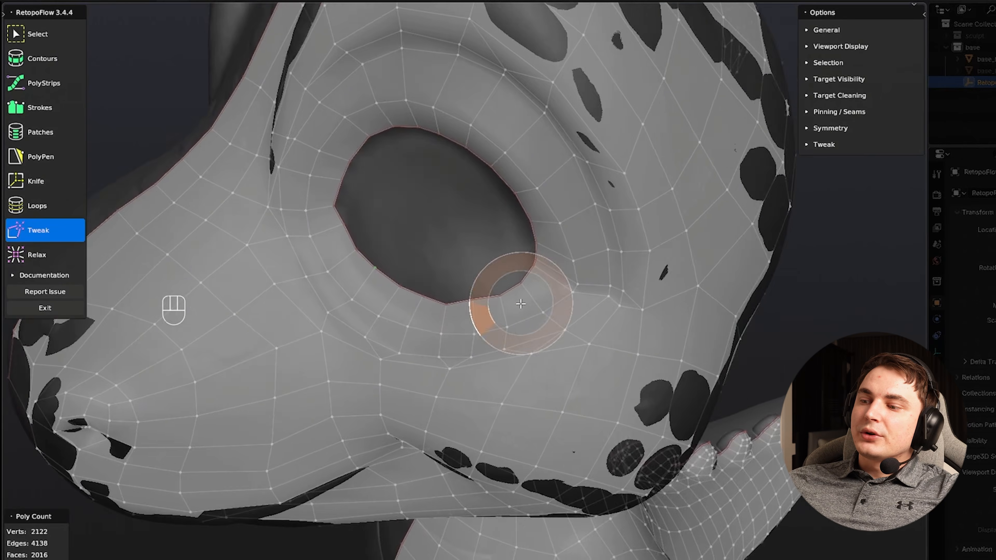
scroll(518, 296, up, 3)
middle_drag(518, 296, 534, 304)
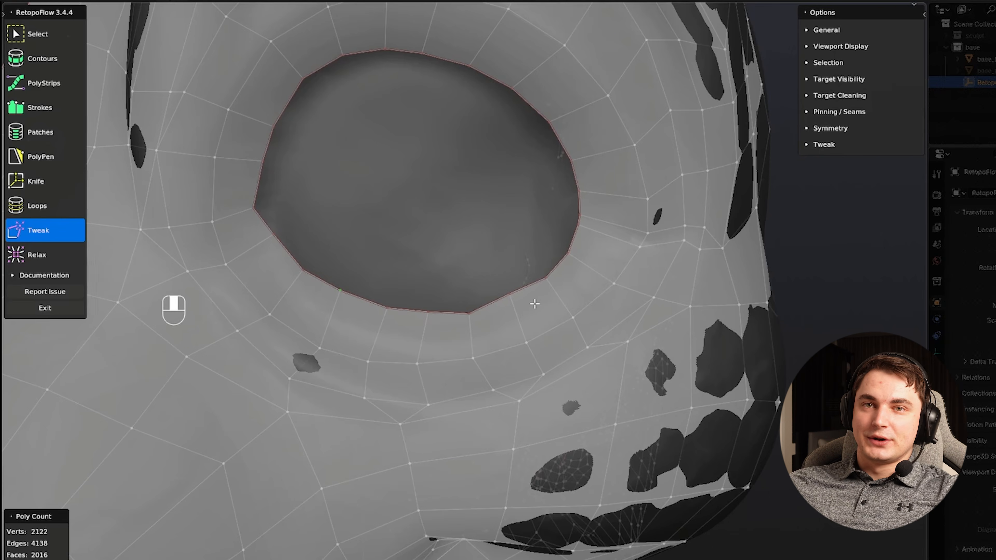
key(ctrl+s)
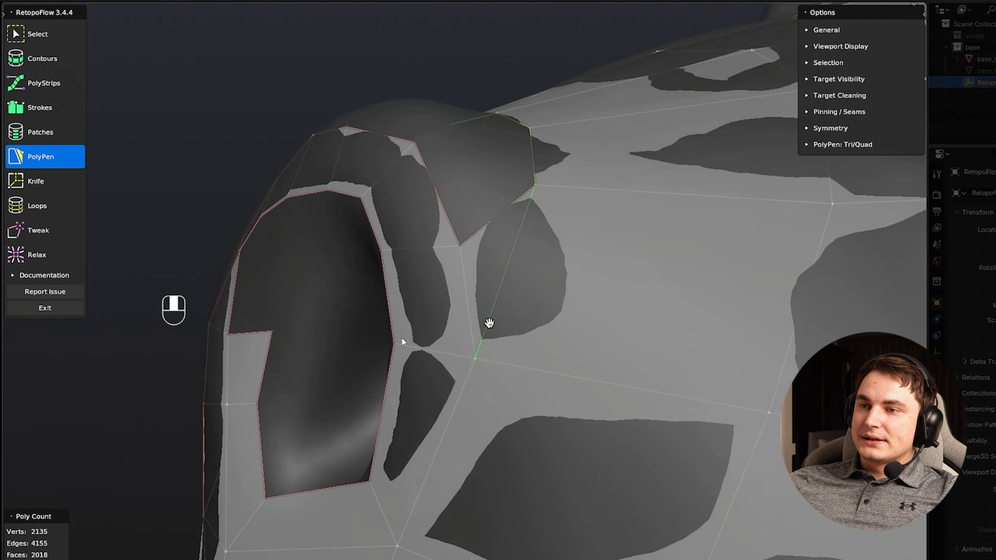
- Adjust the vertices and quads around the nostril's inner rim with PolyPen
middle_drag(489, 322, 478, 309)
click(446, 304)
scroll(420, 274, down, 4)
middle_drag(419, 273, 495, 314)
scroll(438, 290, up, 4)
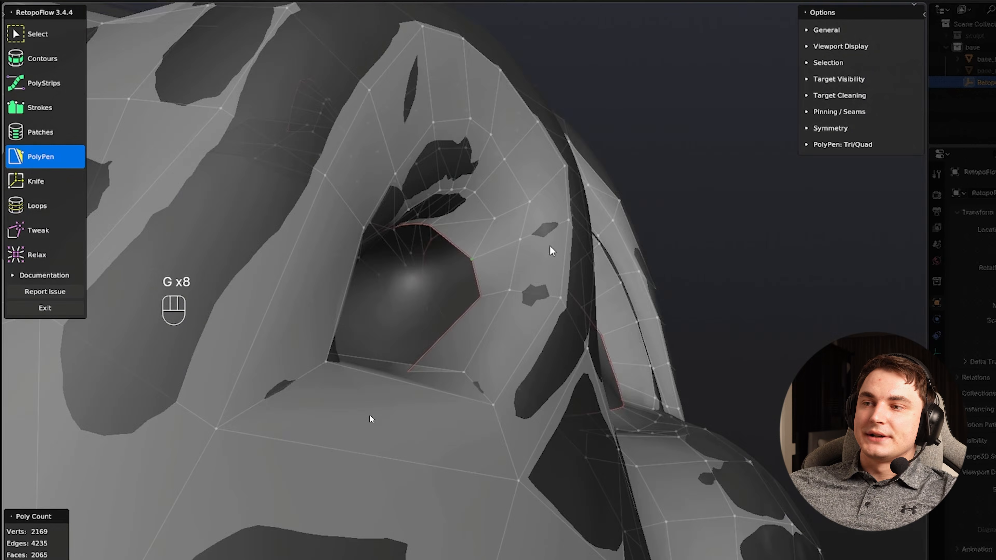
mouse_move(549, 246)
middle_down()
mouse_move(554, 229)
mouse_move(541, 234)
middle_up()
scroll(555, 228, up, 4)
click(540, 223)
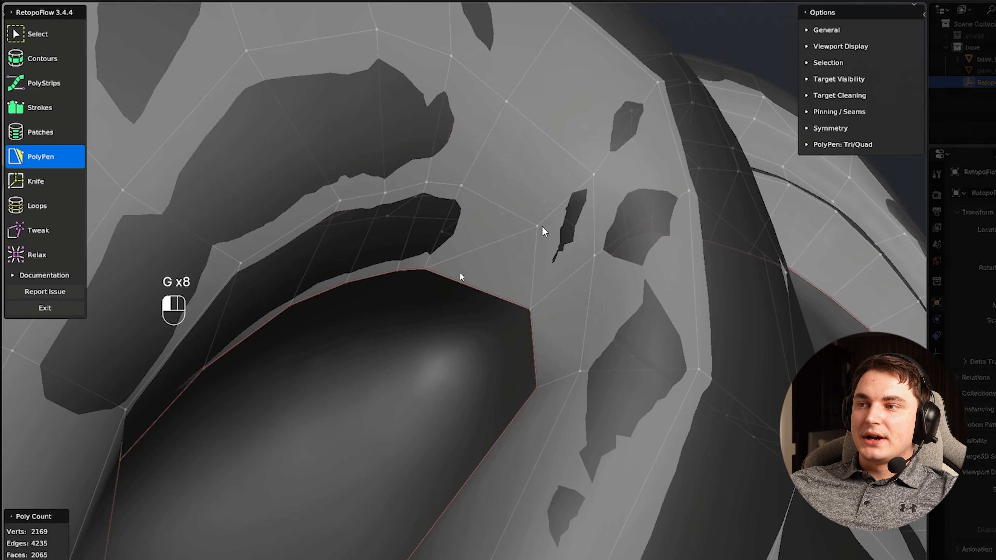
key(k)
click(595, 253)
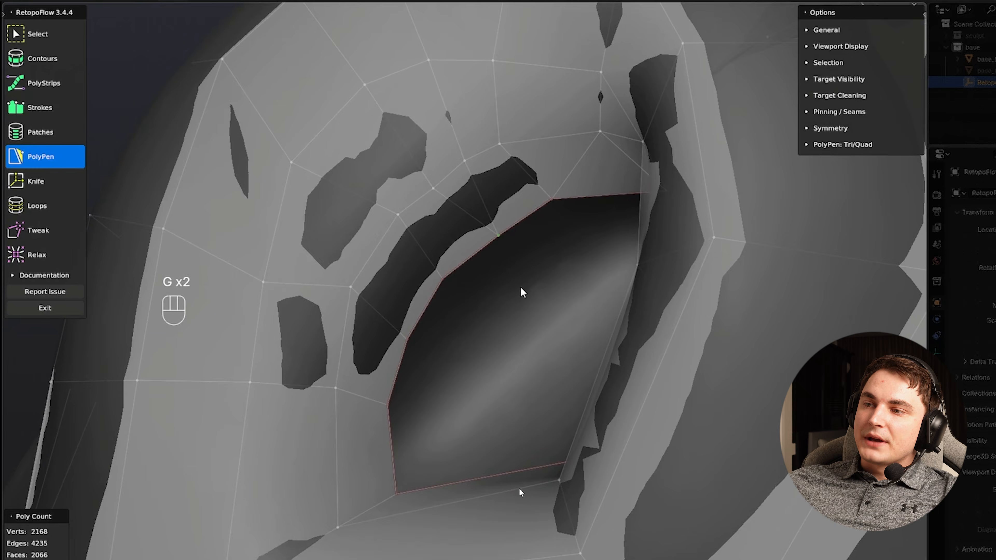
- Even out the curved edge of the nostril opening by repositioning its vertices and merging a surplus one
key(g)
click(475, 291)
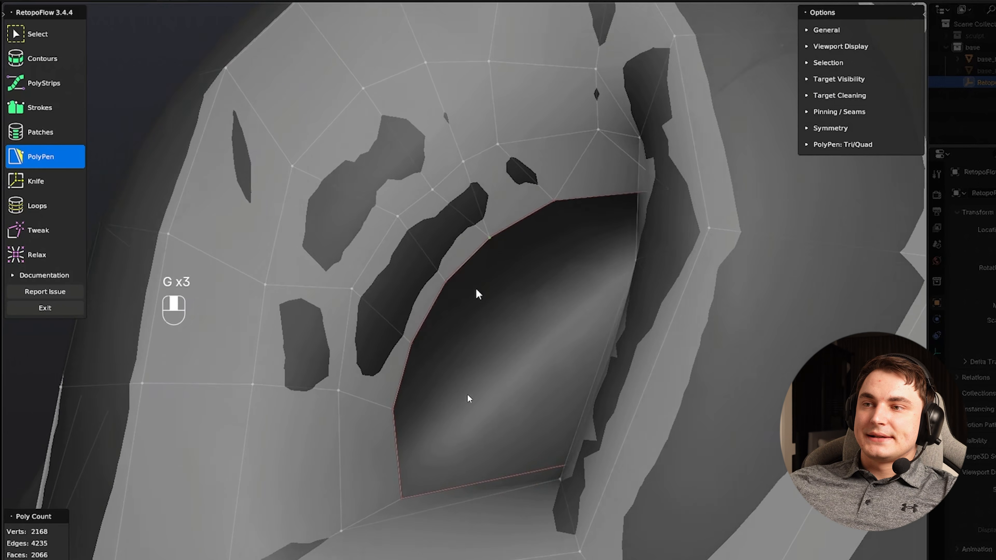
key(g)
click(487, 386)
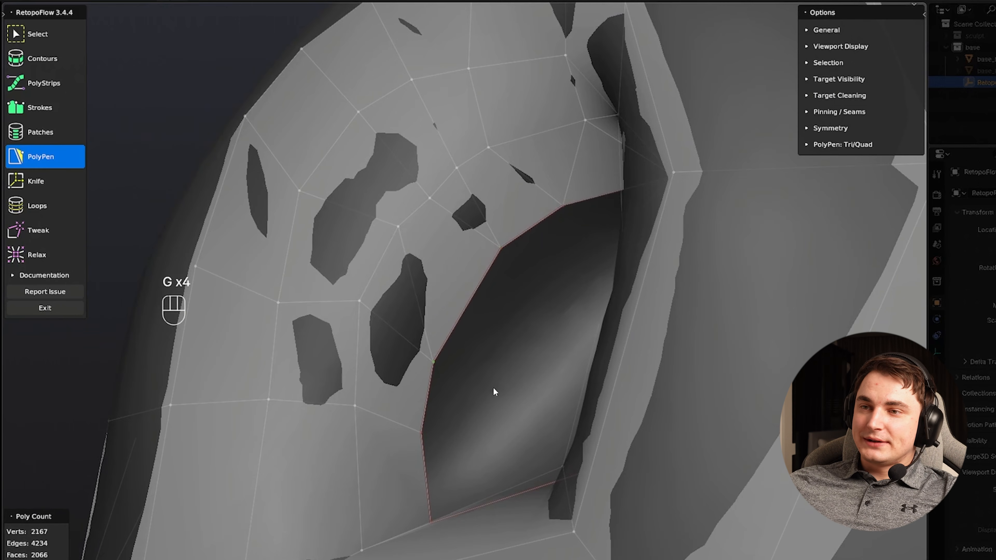
key(g)
click(506, 387)
- Fill the remaining nostril opening with quads using PolyPen, working from the selected edge on its rim
scroll(509, 353, down, 4)
middle_drag(509, 387, 493, 334)
scroll(510, 333, up, 3)
shift+middle_drag(492, 334, 487, 255)
shift+click(409, 332)
middle_drag(453, 315, 502, 312)
scroll(492, 332, up, 3)
key(5)
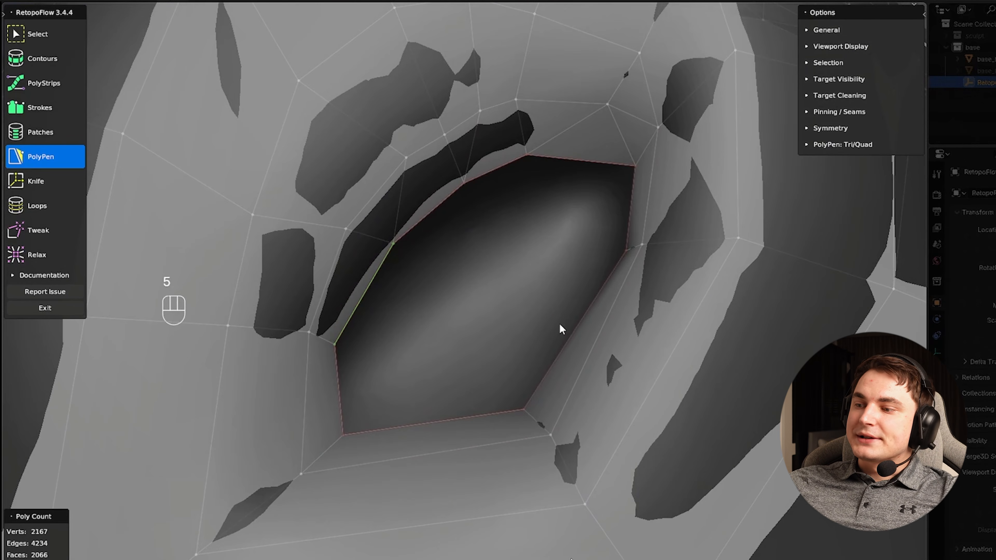
middle_drag(558, 325, 521, 321)
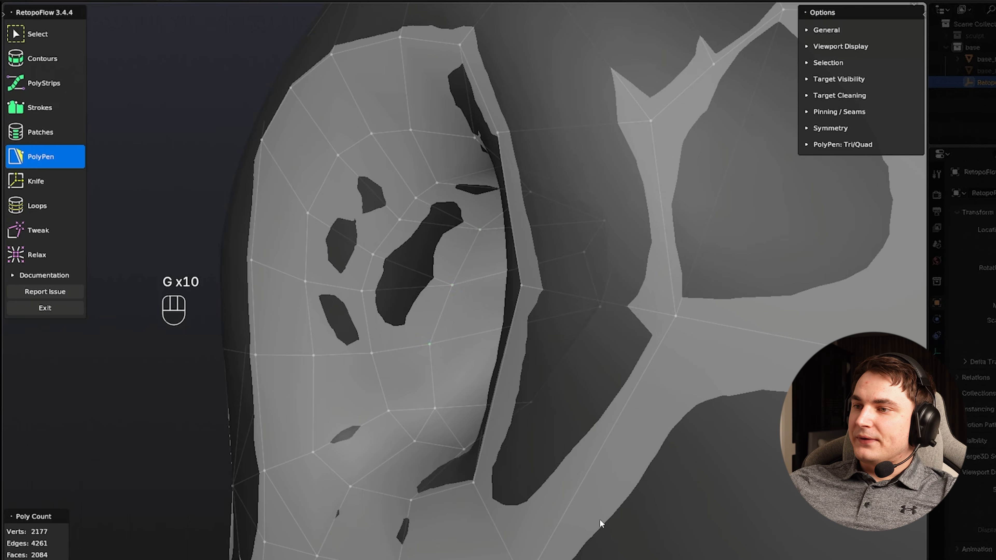
- Reposition the new vertices inside the nostril so that its filled quads are evenly spaced
key(g)
click(449, 339)
middle_drag(449, 339, 462, 374)
click(423, 367)
key(g)
click(433, 356)
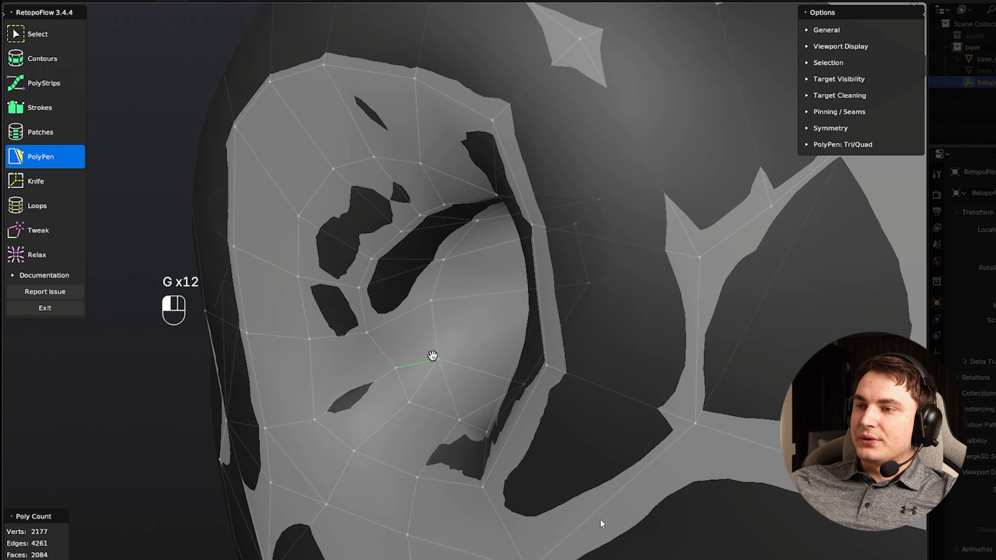
key(g)
click(393, 371)
- Examine the filled nostril, the snout and the whole retopologized half of the dinosaur
scroll(396, 369, down, 5)
shift+middle_drag(443, 361, 587, 356)
scroll(591, 313, down, 3)
middle_drag(510, 384, 545, 353)
scroll(532, 322, up, 6)
scroll(553, 334, down, 5)
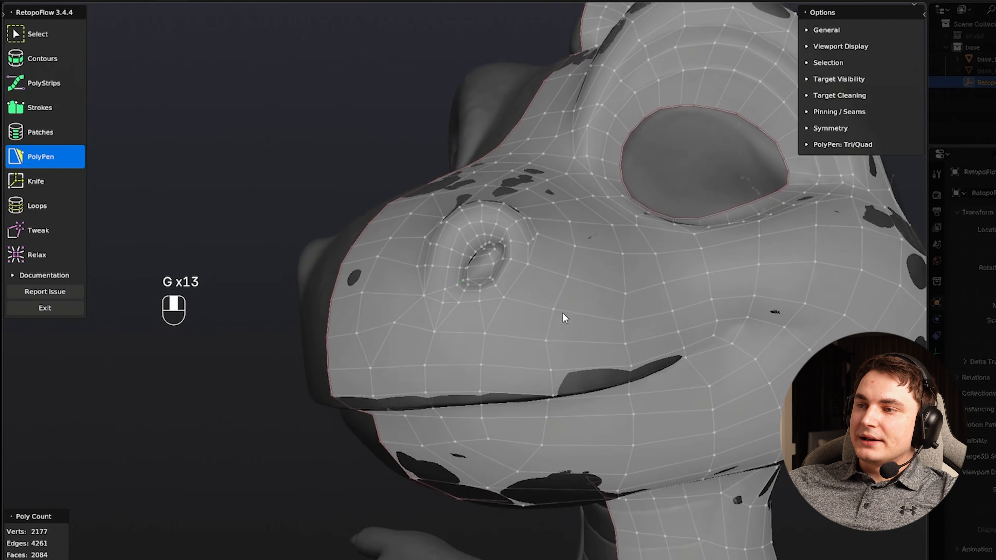
middle_drag(563, 313, 569, 306)
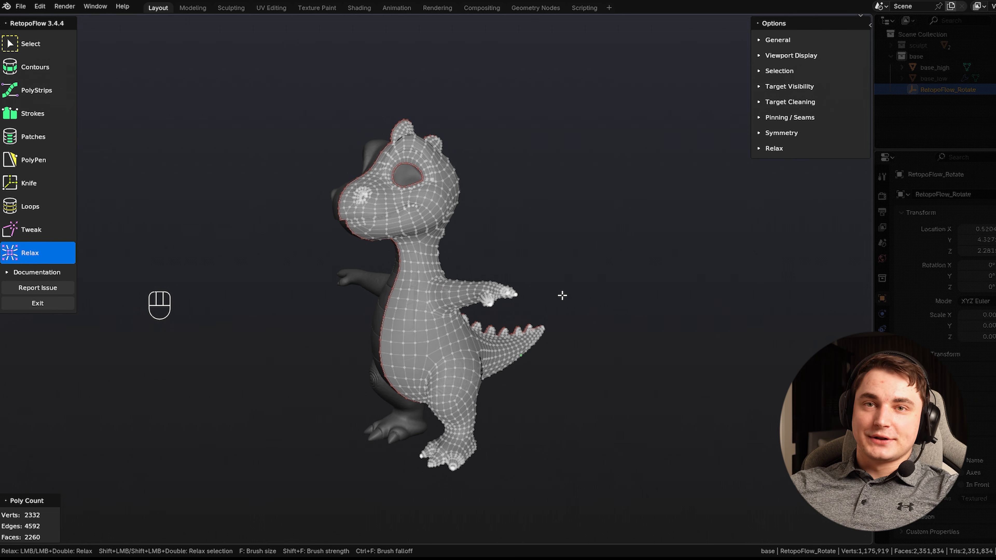
shift+middle_drag(562, 295, 611, 335)
scroll(569, 325, up, 2)
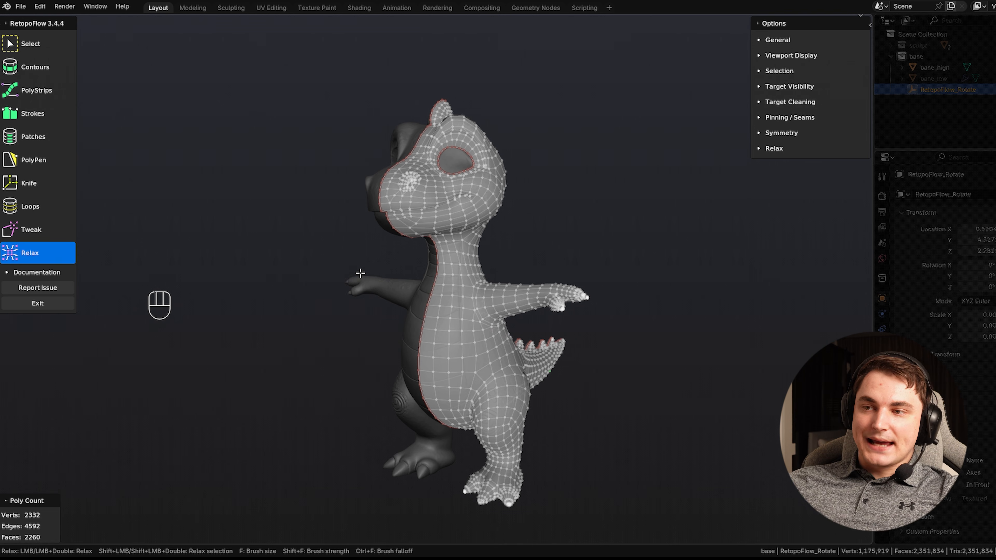
- Quit RetopoFlow and switch the meshes to Object Mode
key(Tab)
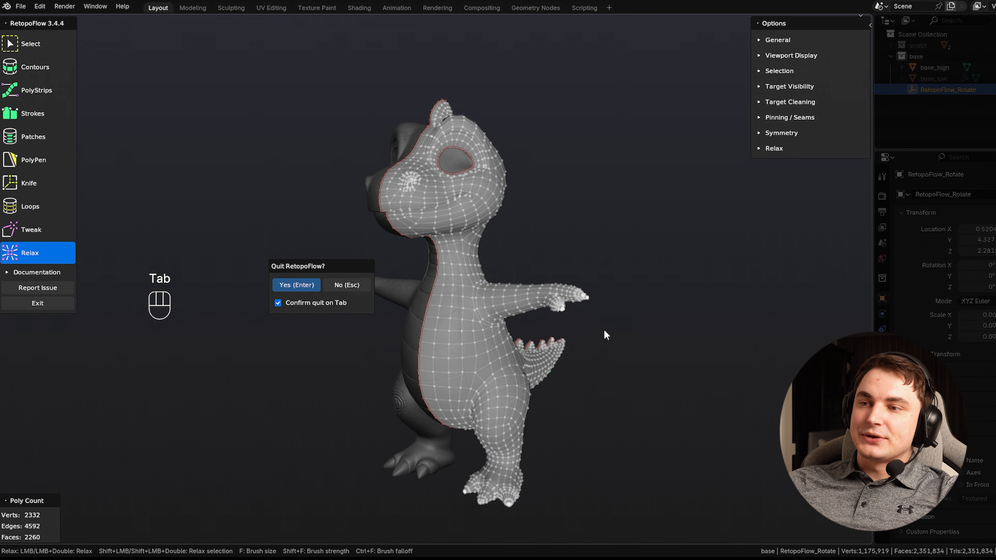
key(Return)
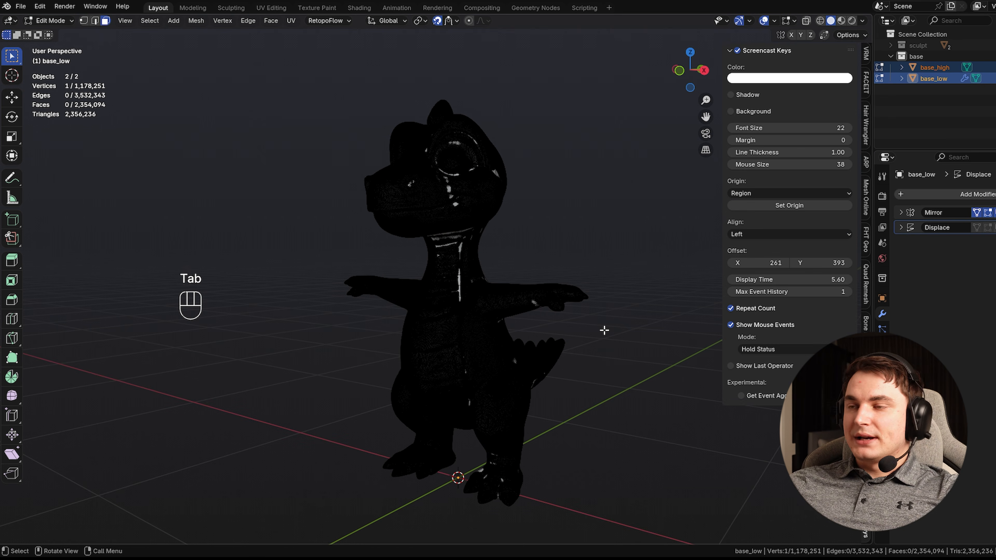
click(59, 21)
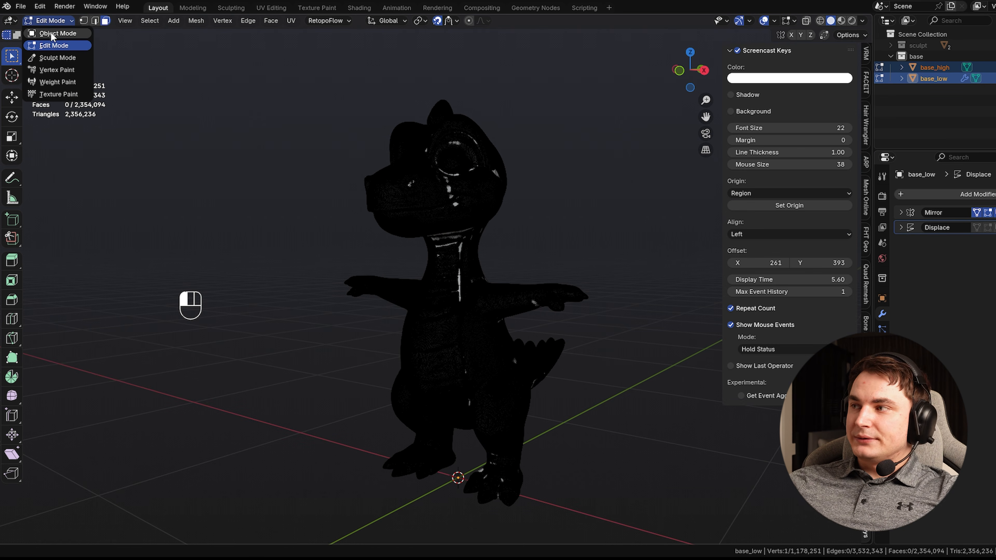
click(68, 38)
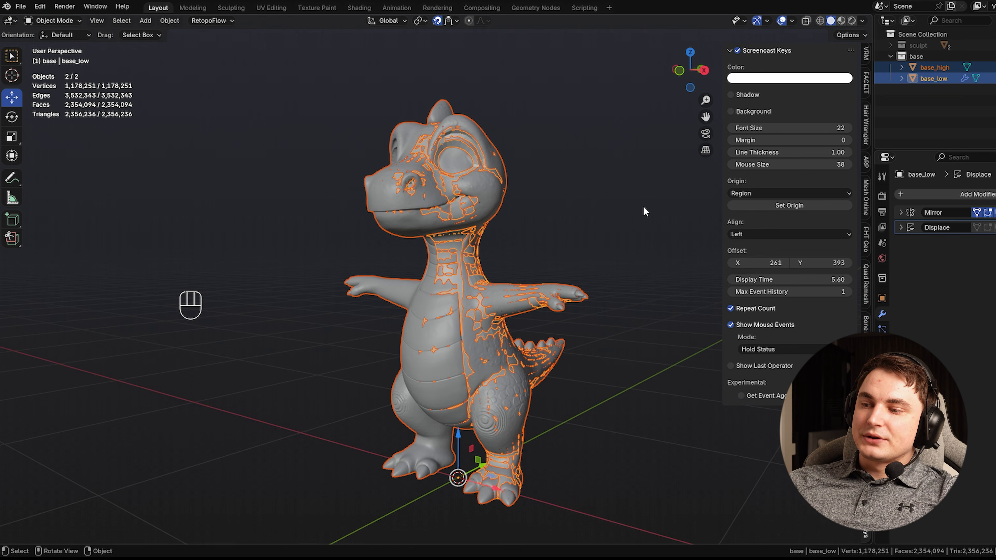
- Hide the sidebar and the base_high object, and select the base_low mesh on its own
key(n)
click(994, 68)
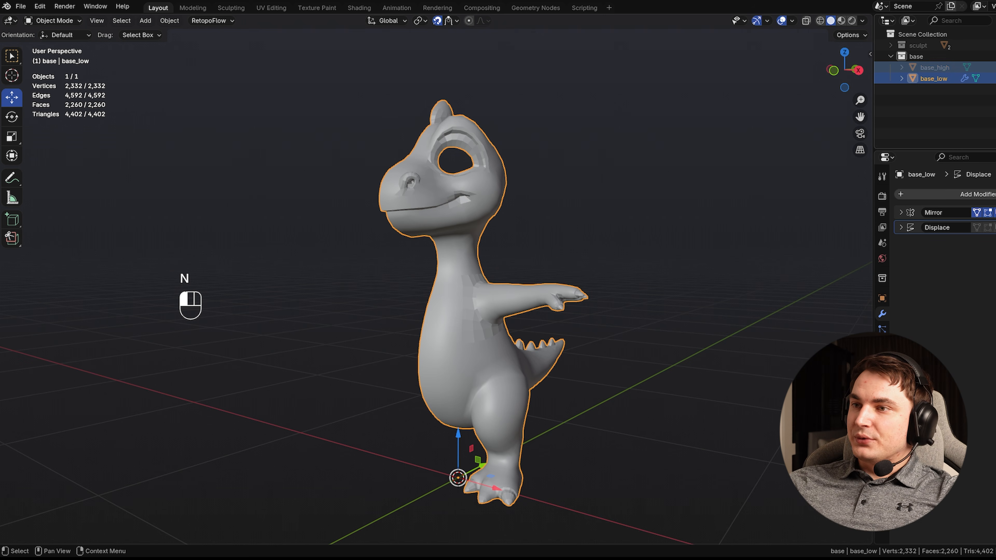
click(459, 234)
middle_drag(588, 264, 439, 257)
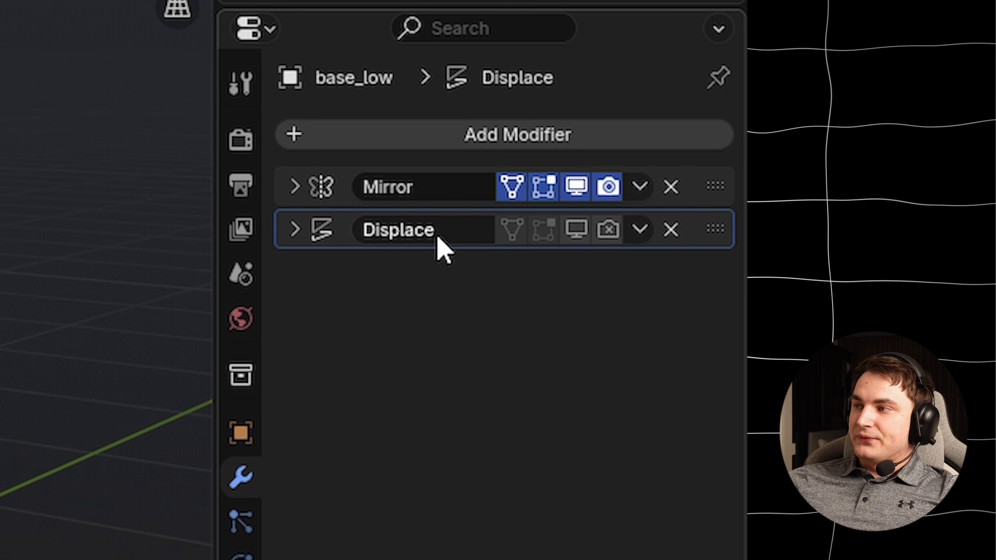
- Delete the Displace modifier from base_low and apply Shade Auto Smooth with an angle of 180°
click(671, 230)
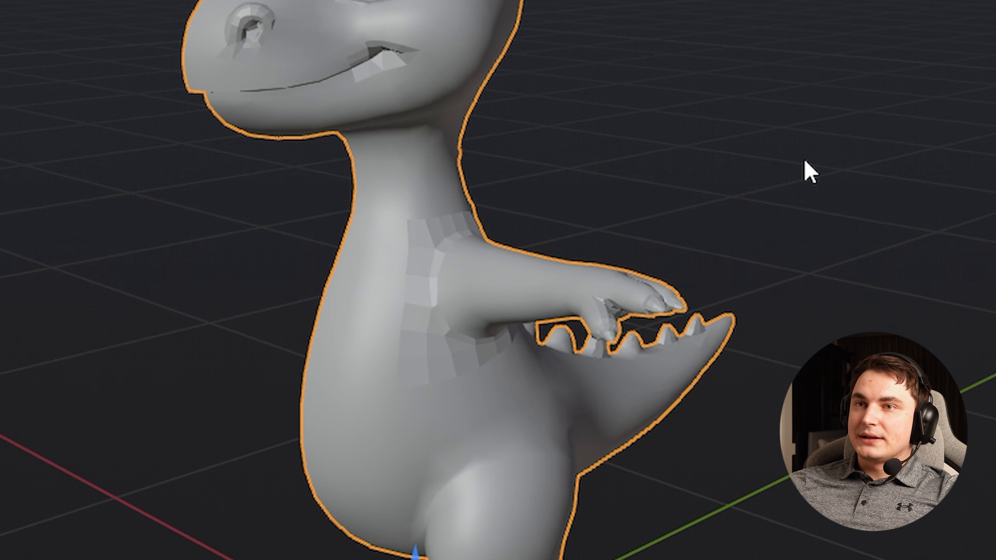
middle_drag(607, 268, 453, 215)
right_click(453, 215)
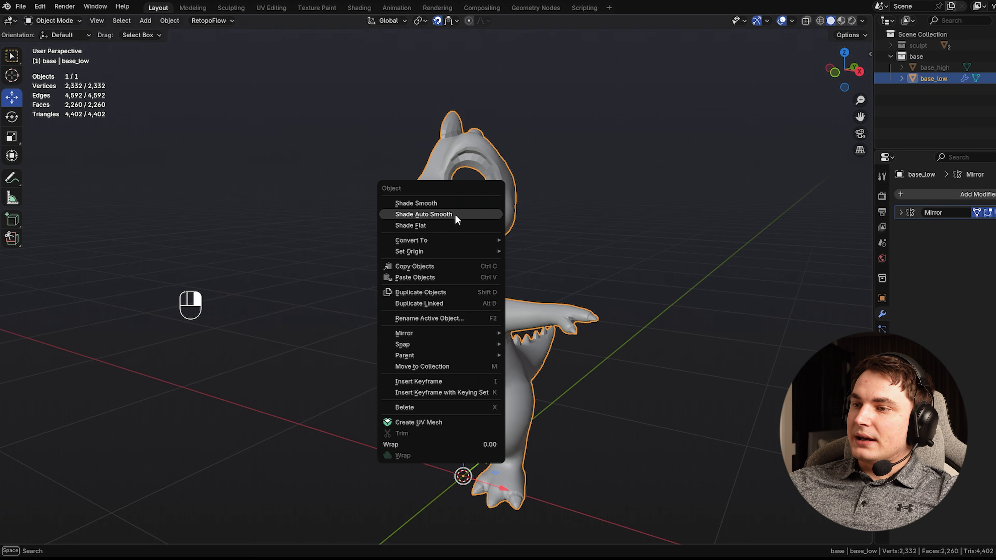
click(455, 214)
click(990, 244)
text(180)
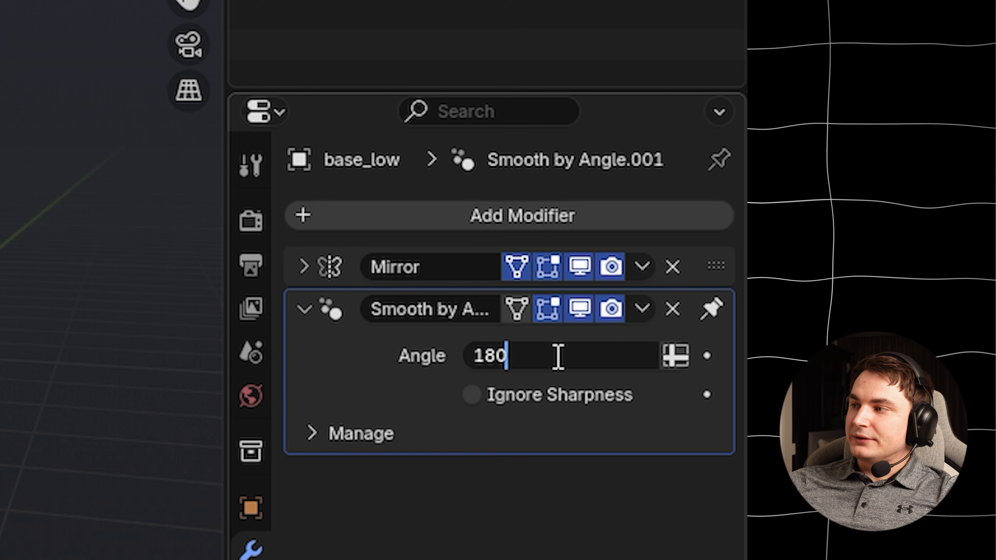
key(Return)
- Enable the X axis in base_low's Mirror modifier and inspect the centre line of the snout for gaps
click(302, 267)
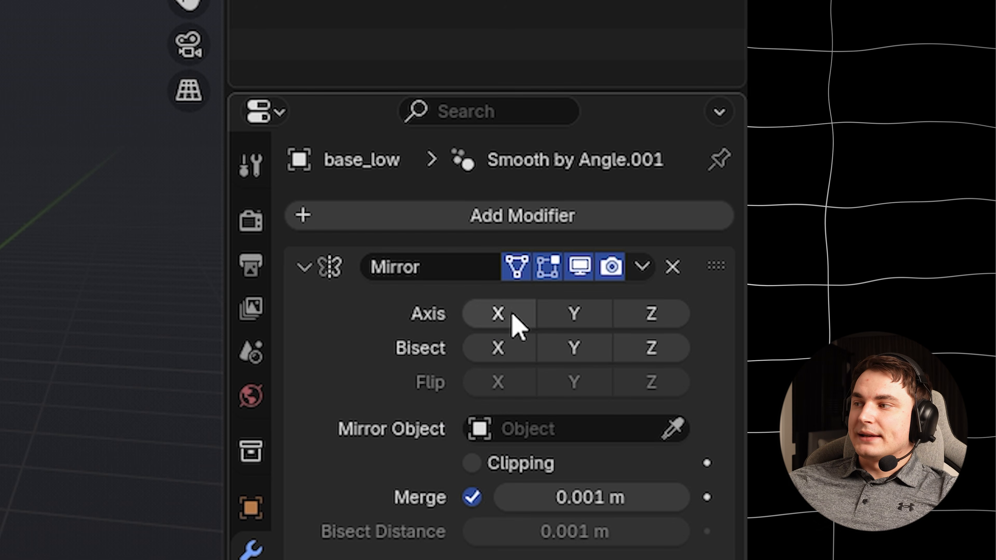
click(502, 315)
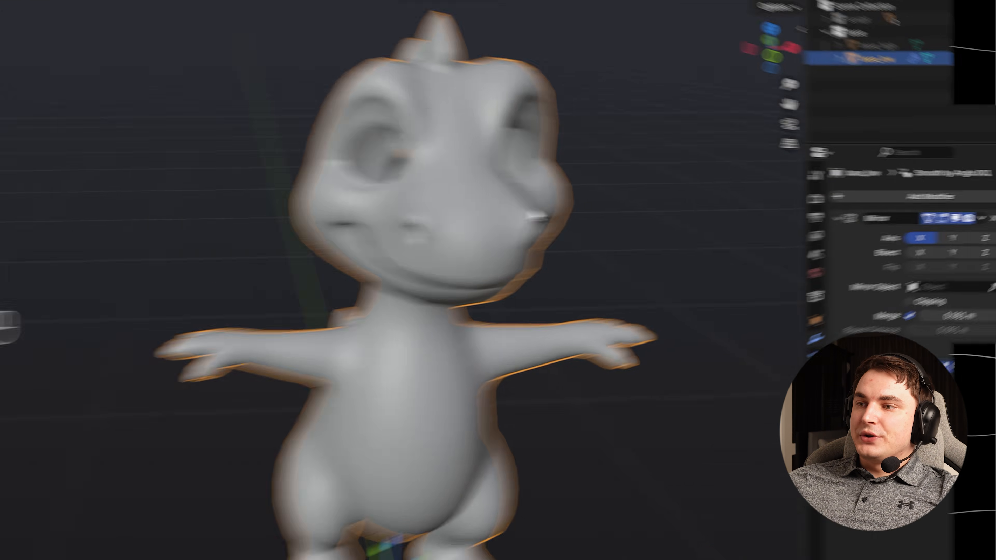
middle_drag(623, 255, 584, 264)
scroll(589, 248, up, 2)
scroll(582, 259, up, 2)
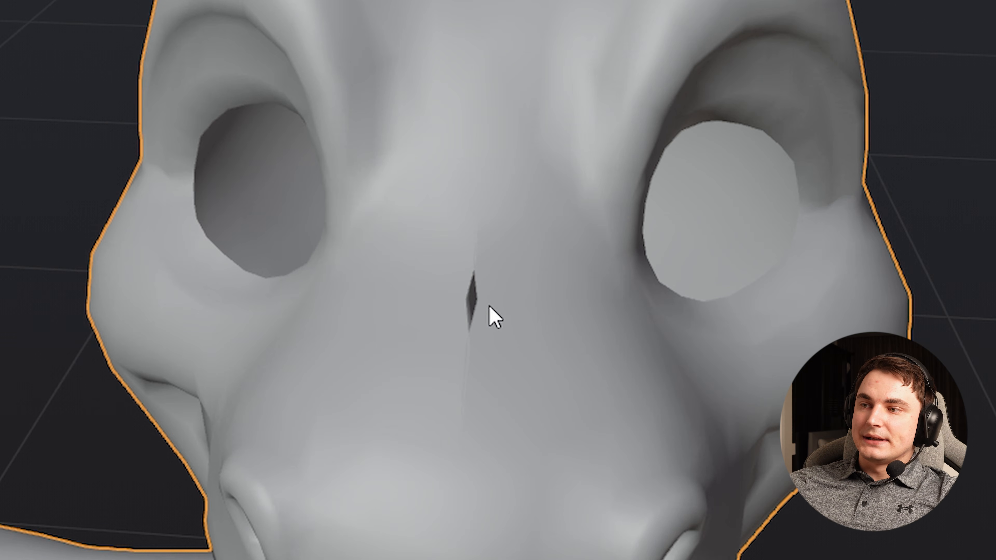
- Select the whole boundary edge loop along base_low's centre line in edge select mode
key(Tab)
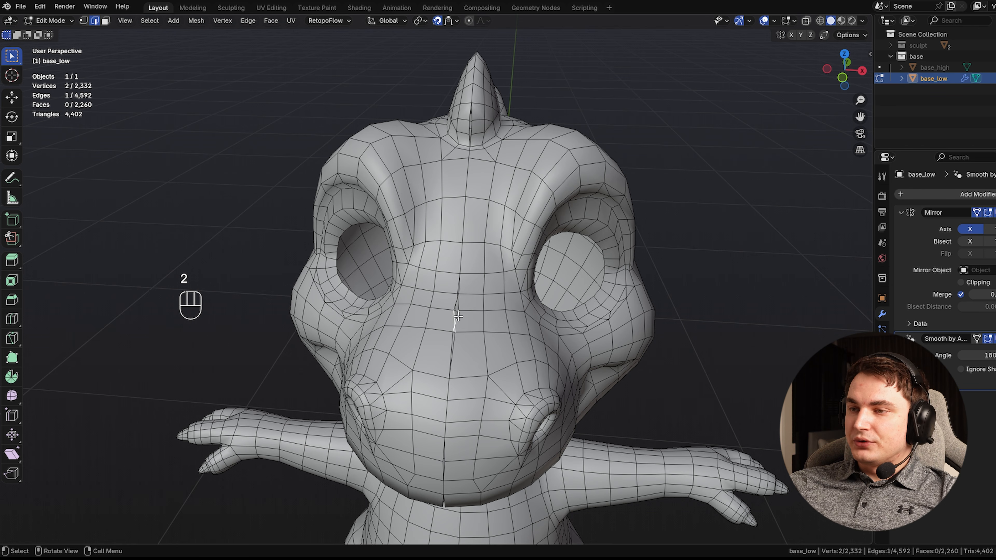
double_click(457, 318)
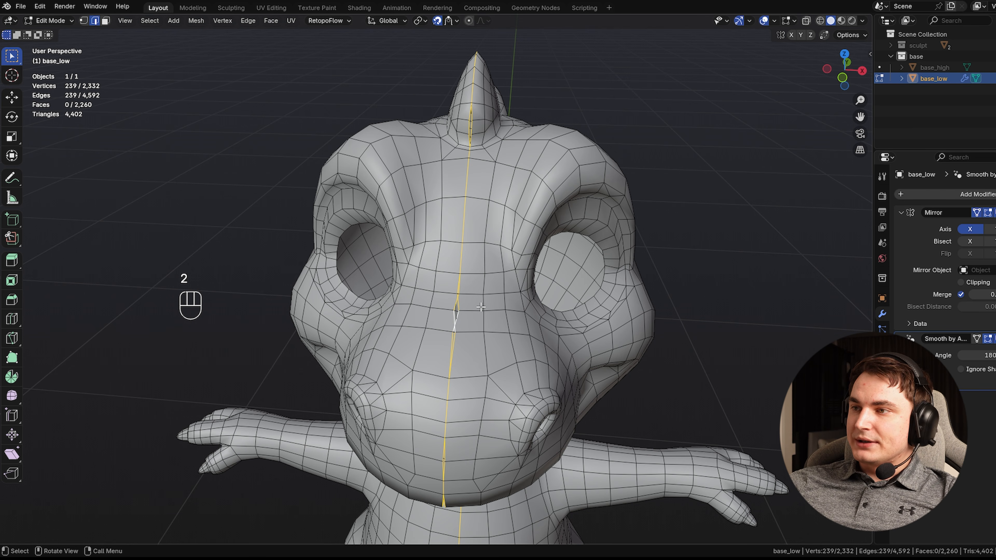
- Try marking the selected centre-line edge loop as a seam, and undo the marking
key(ctrl+e)
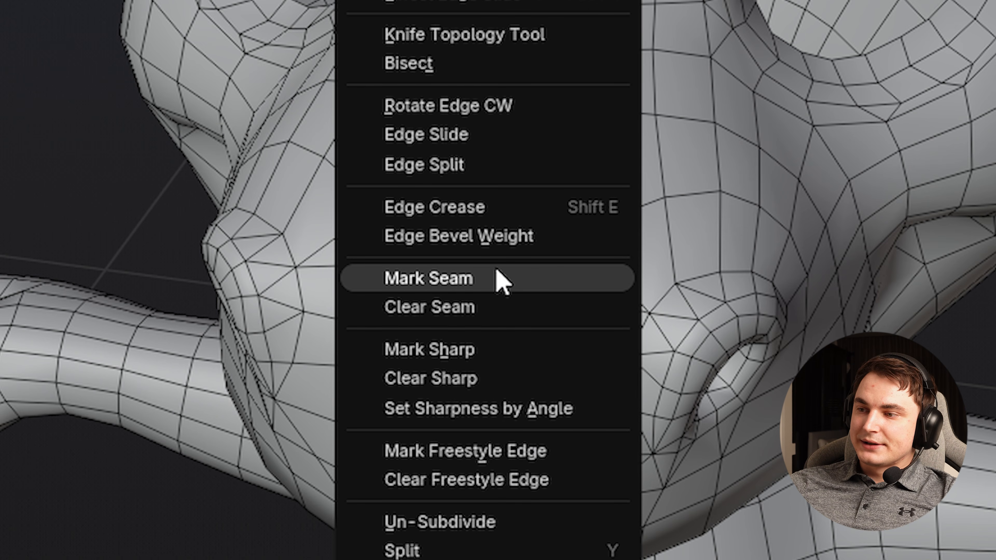
click(502, 279)
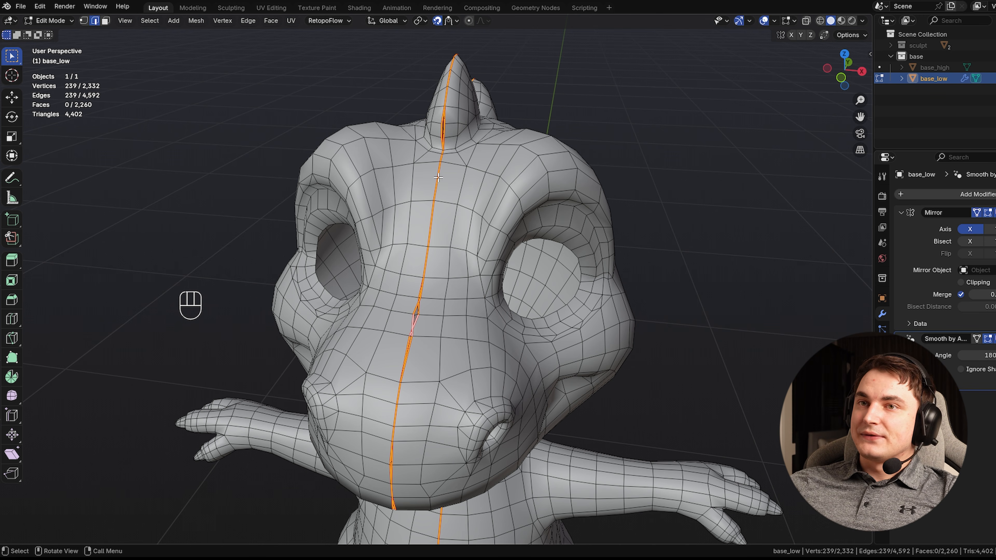
key(ctrl+z)
- Turn off the Mirror modifier's viewport display and put base_low back into Edit Mode
scroll(443, 314, down, 1)
middle_drag(498, 310, 490, 271)
key(Tab)
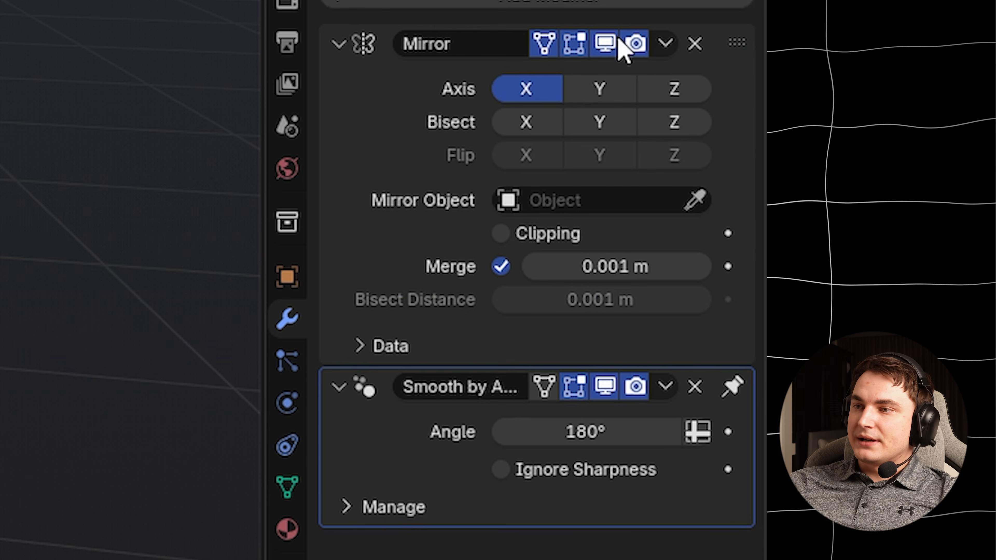
click(608, 47)
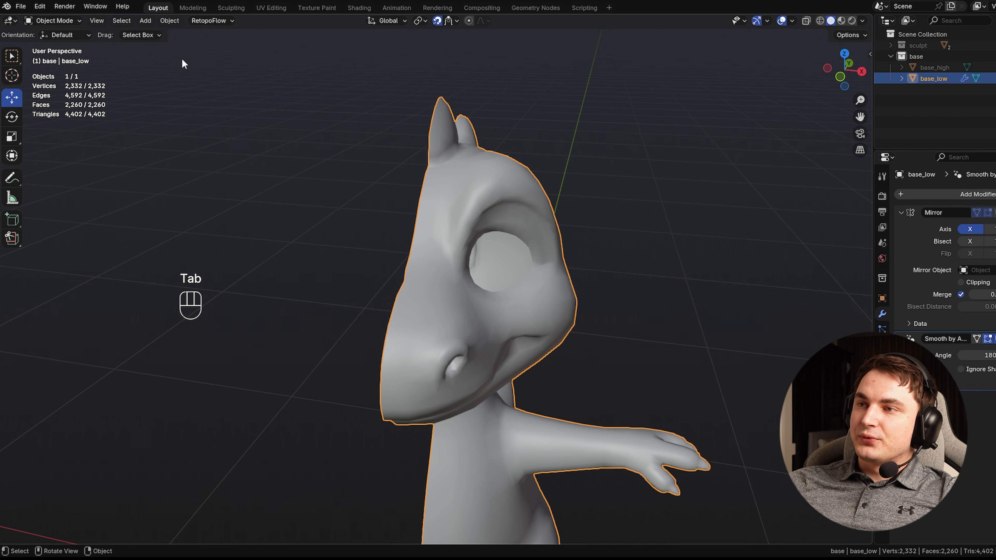
click(55, 20)
click(47, 35)
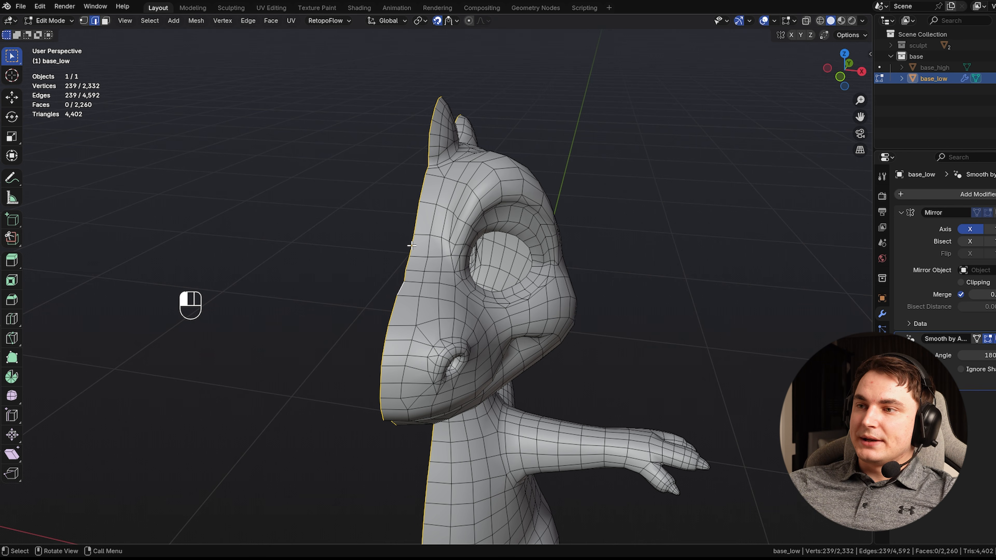
- Flatten the selected centre-line edge loop by scaling it to 0 along X, and view it from the top
mouse_move(444, 184)
middle_down()
mouse_move(456, 206)
mouse_move(435, 200)
middle_up()
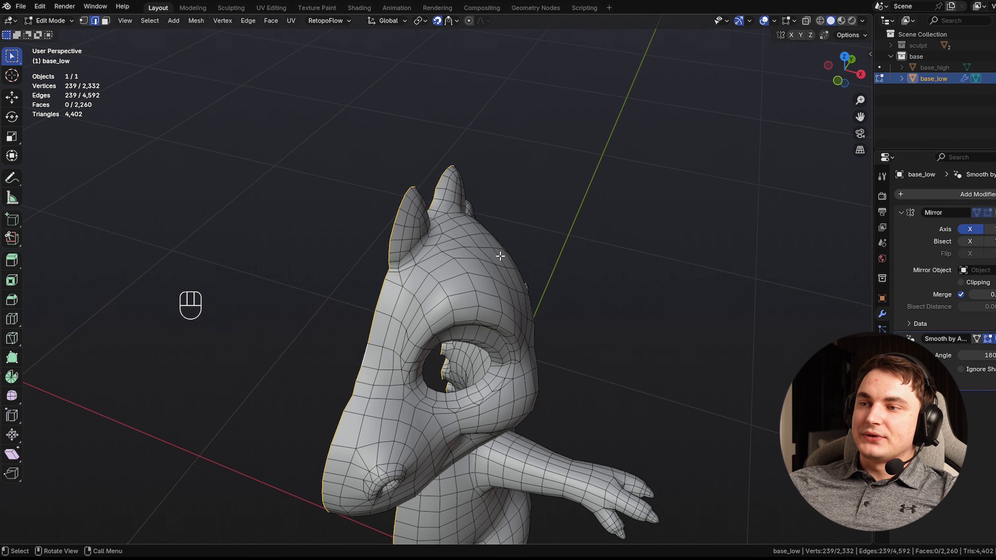
key(s)
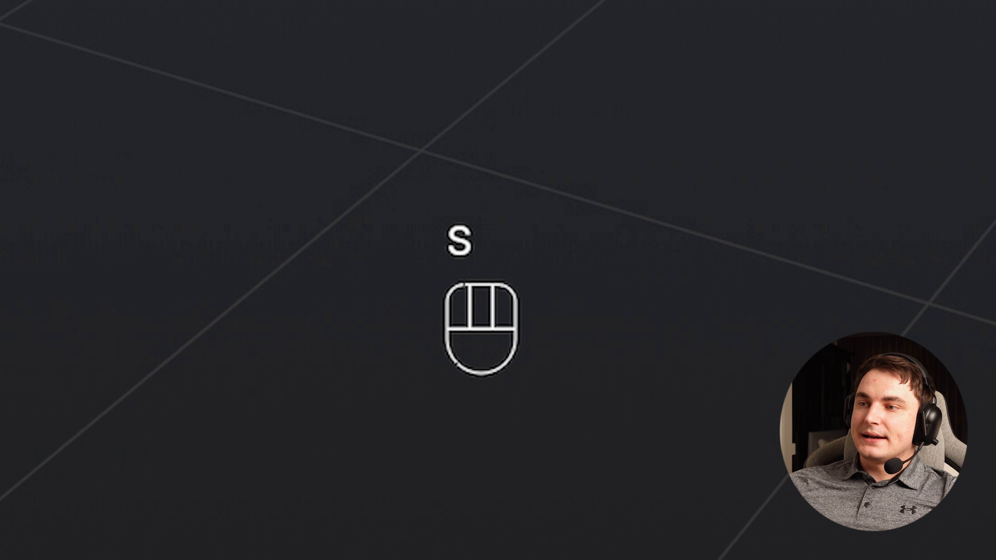
key(x)
key(KP_0)
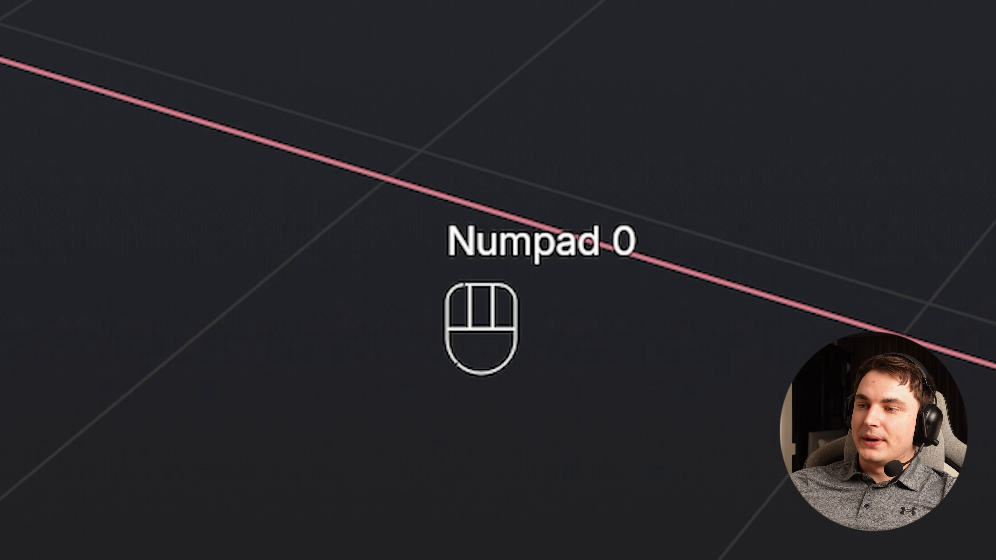
key(KP_Enter)
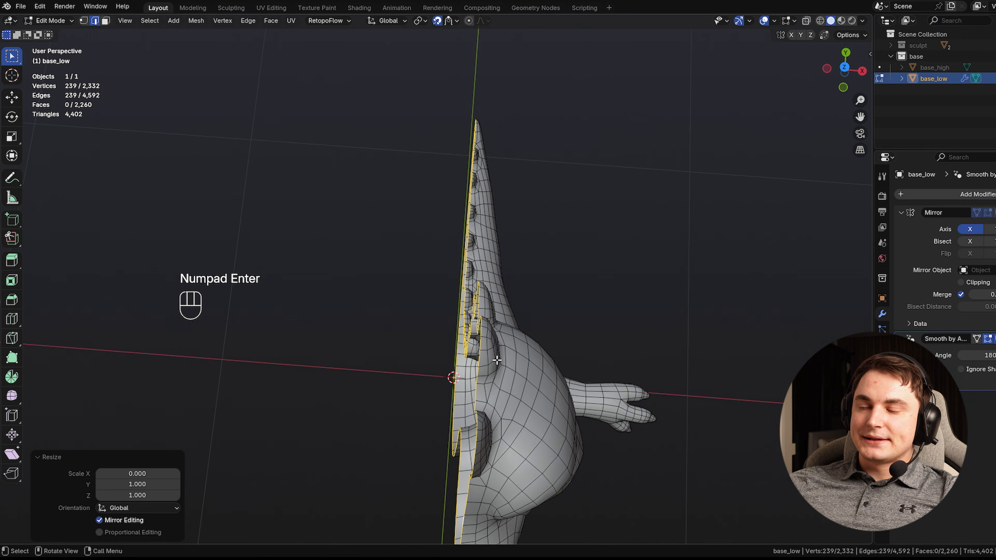
key(grave)
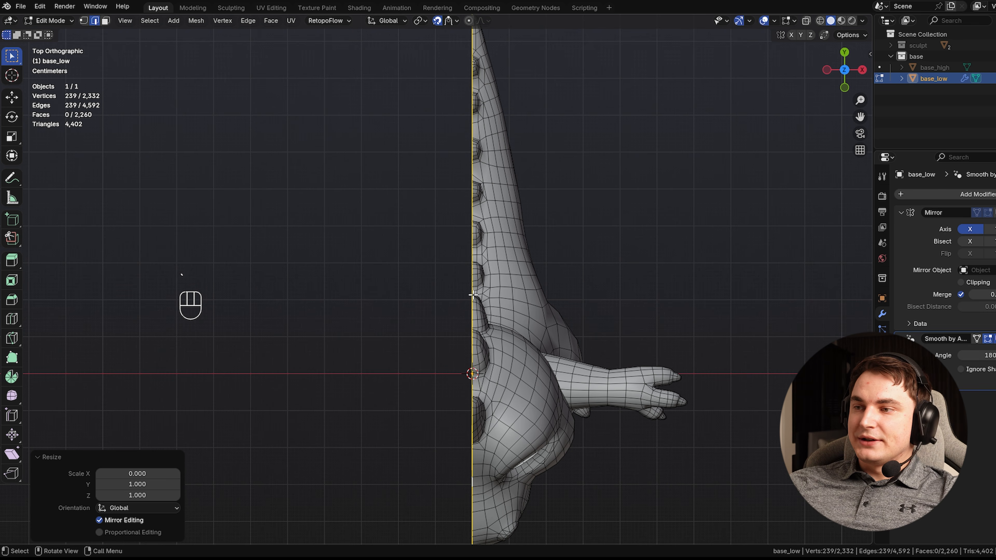
- Scale the selected centre-line edge loop along X and set its Scale X to 0 to flatten it
middle_drag(498, 370, 508, 269)
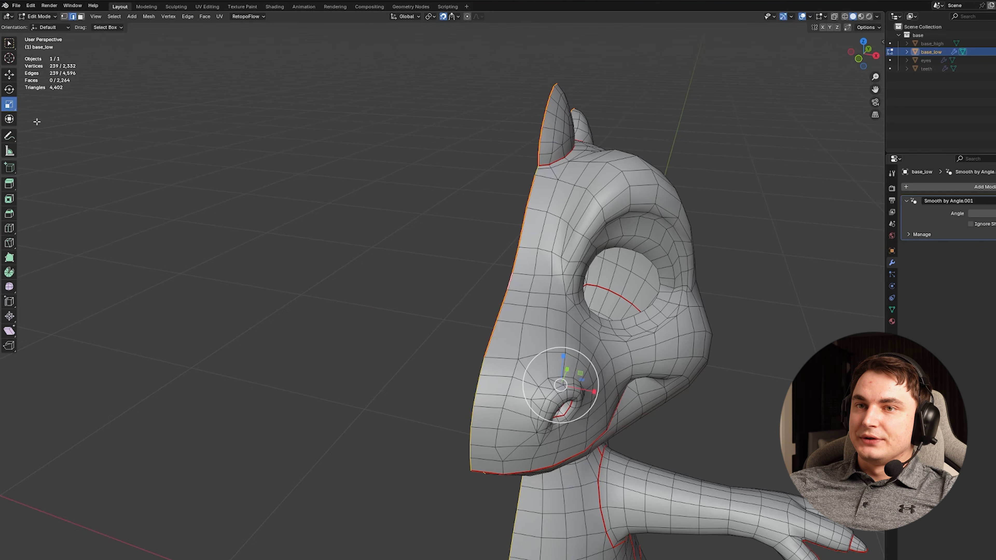
drag(595, 394, 539, 387)
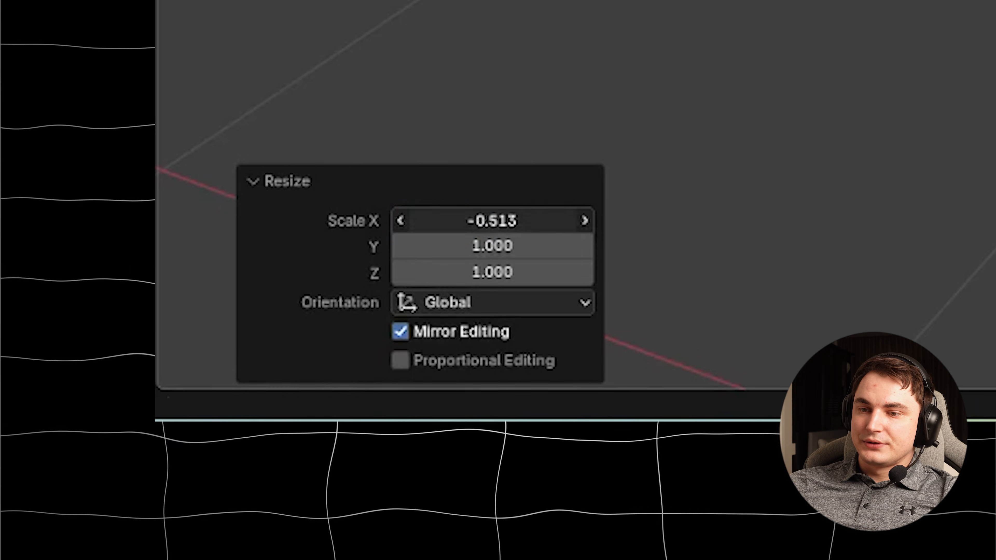
click(105, 512)
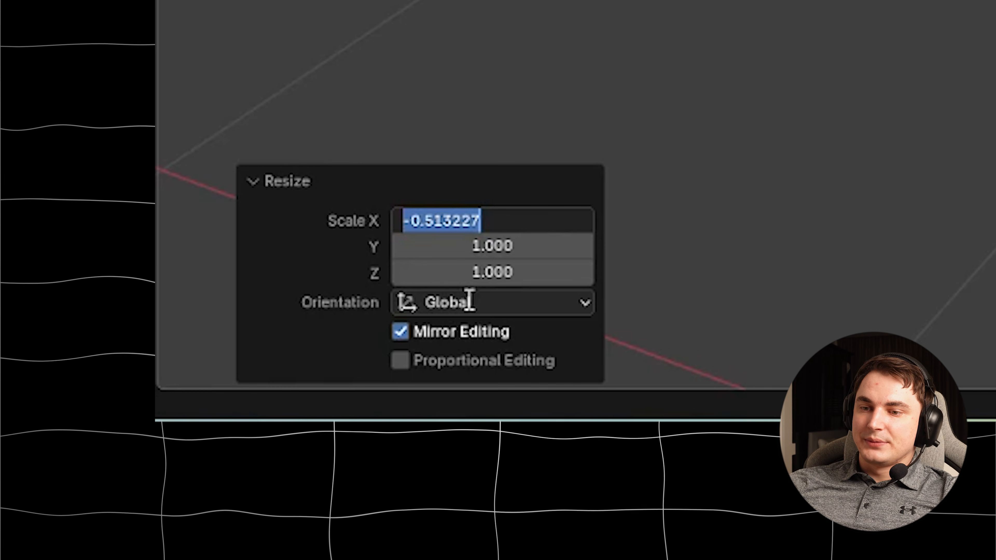
text(0)
key(Return)
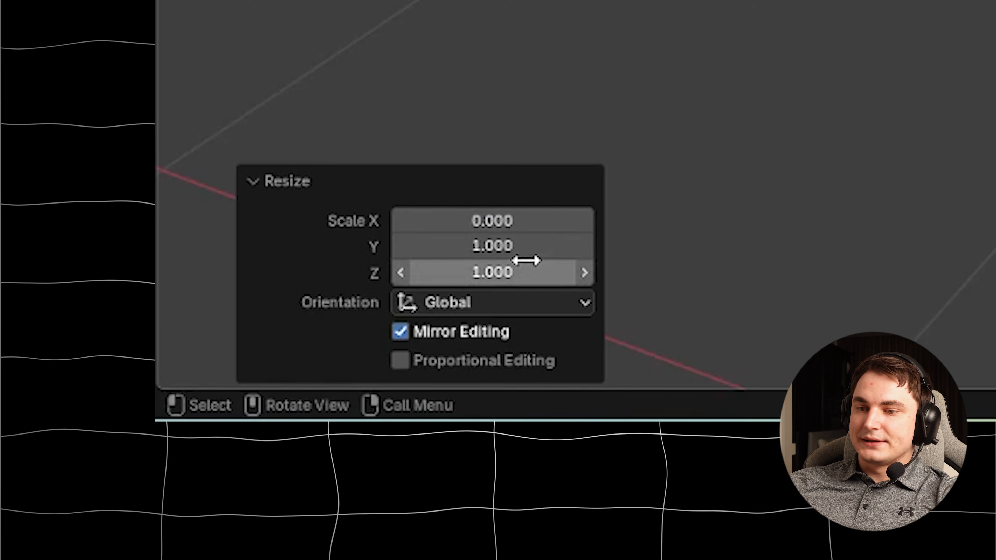
middle_drag(439, 59, 496, 109)
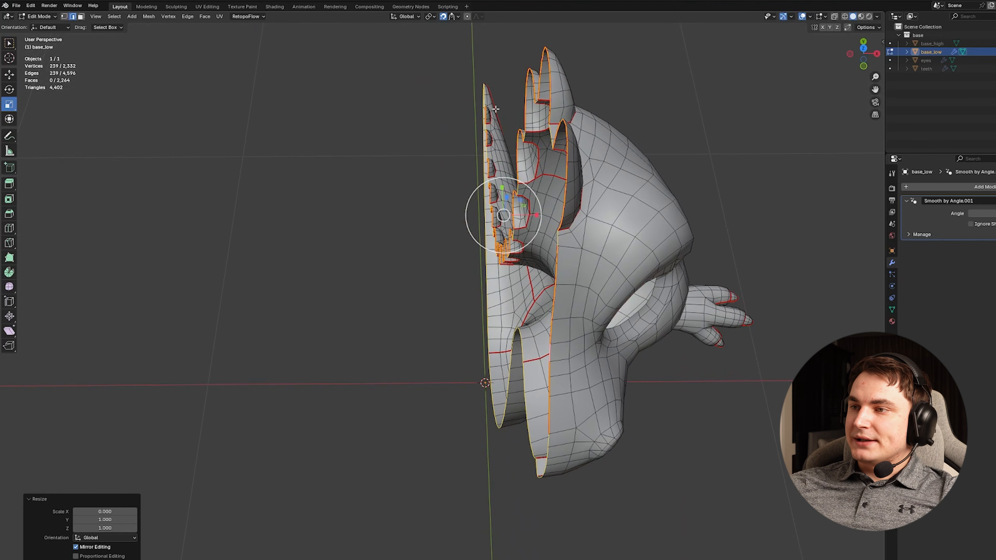
- Return base_low to Object Mode with the Mirror modifier's viewport display on, and deselect the model
key(w)
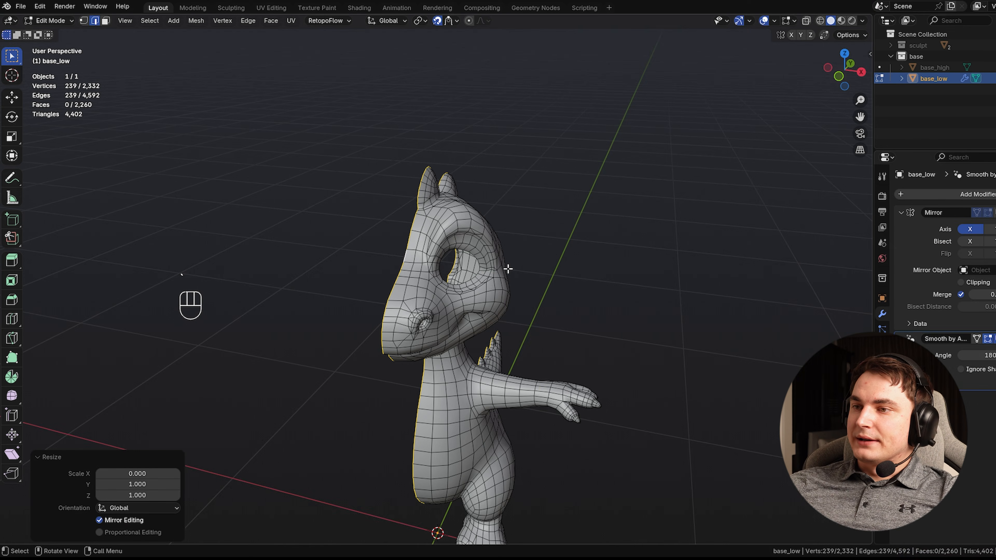
click(48, 21)
click(55, 35)
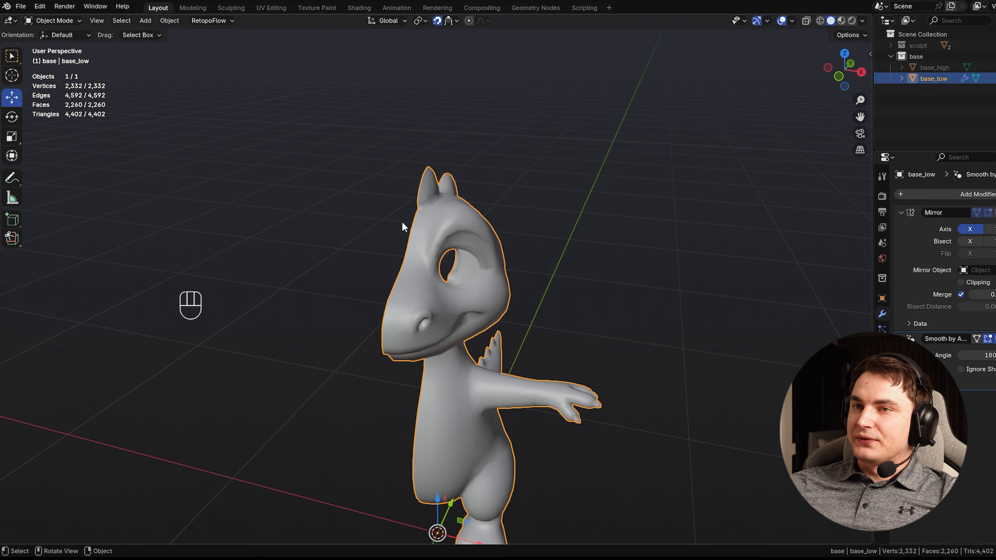
click(657, 257)
middle_drag(656, 257, 572, 277)
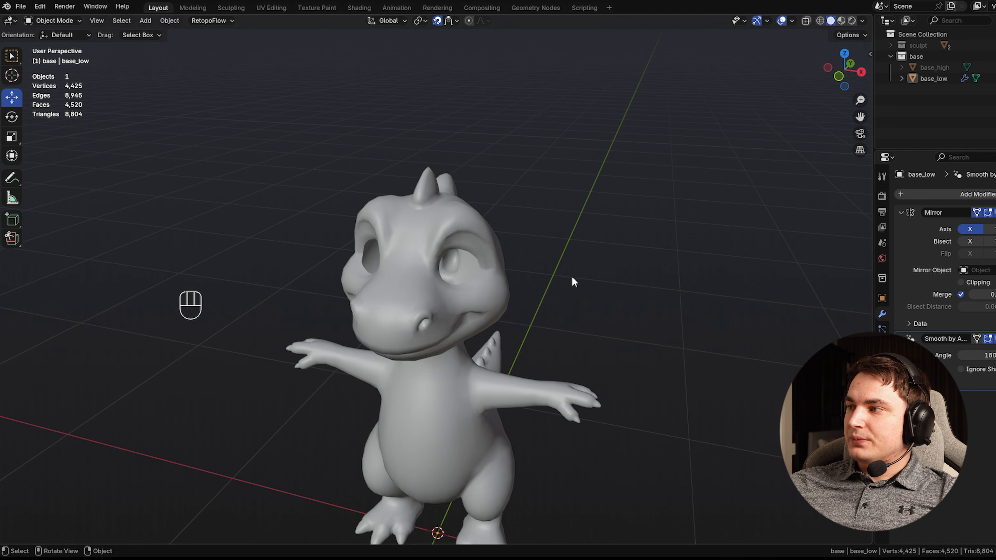
scroll(572, 276, up, 5)
scroll(561, 270, down, 6)
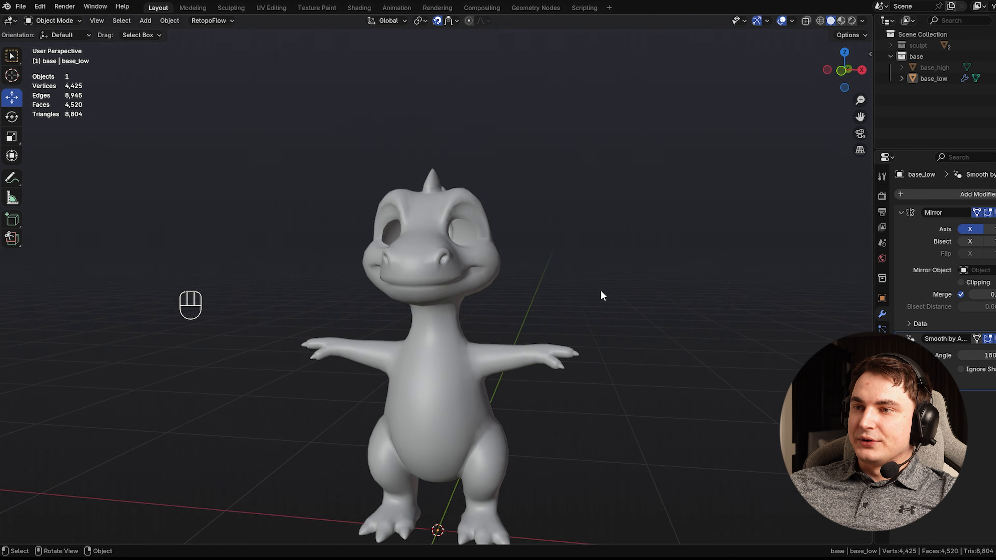
middle_drag(602, 295, 537, 267)
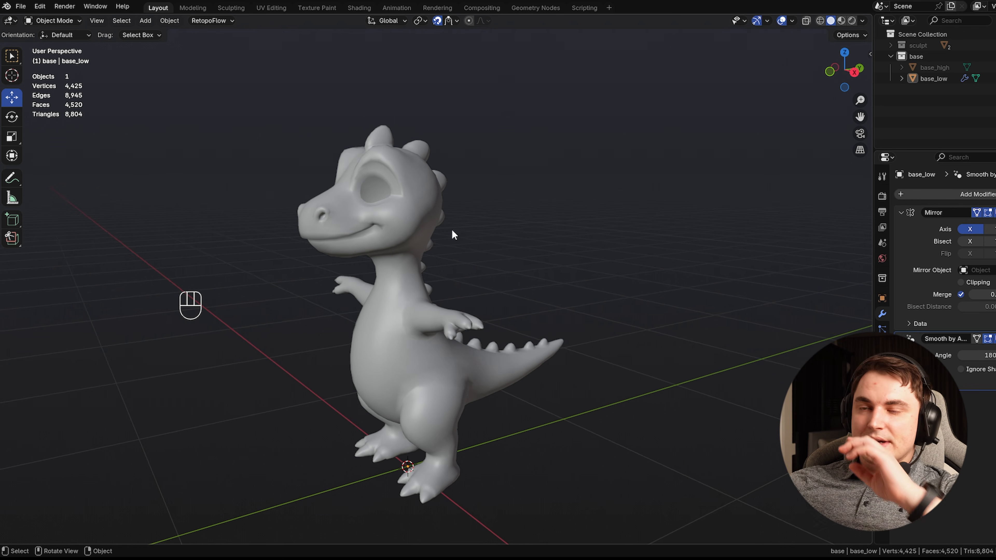
- Examine the low-poly topology across the dinosaur's head and the spikes along its back
middle_drag(360, 251, 449, 225)
scroll(512, 267, up, 3)
middle_drag(511, 267, 582, 454)
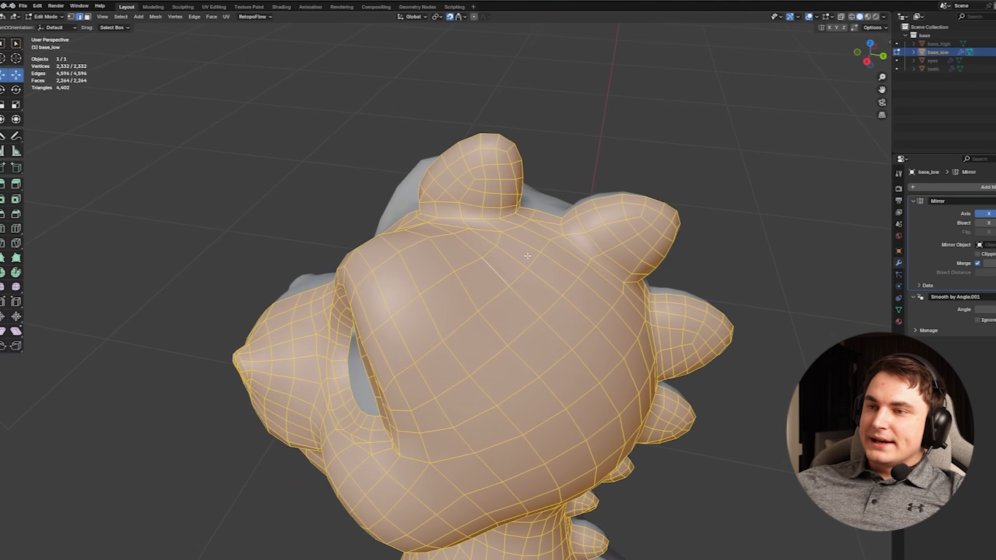
middle_drag(490, 255, 443, 277)
scroll(518, 229, up, 3)
scroll(365, 251, up, 4)
scroll(361, 251, down, 4)
middle_drag(299, 243, 376, 108)
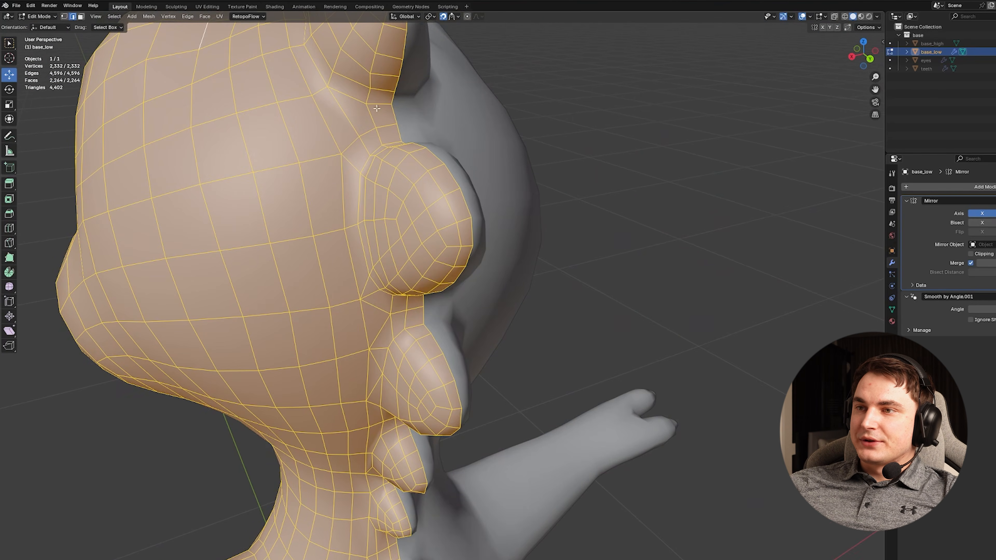
middle_drag(379, 270, 416, 250)
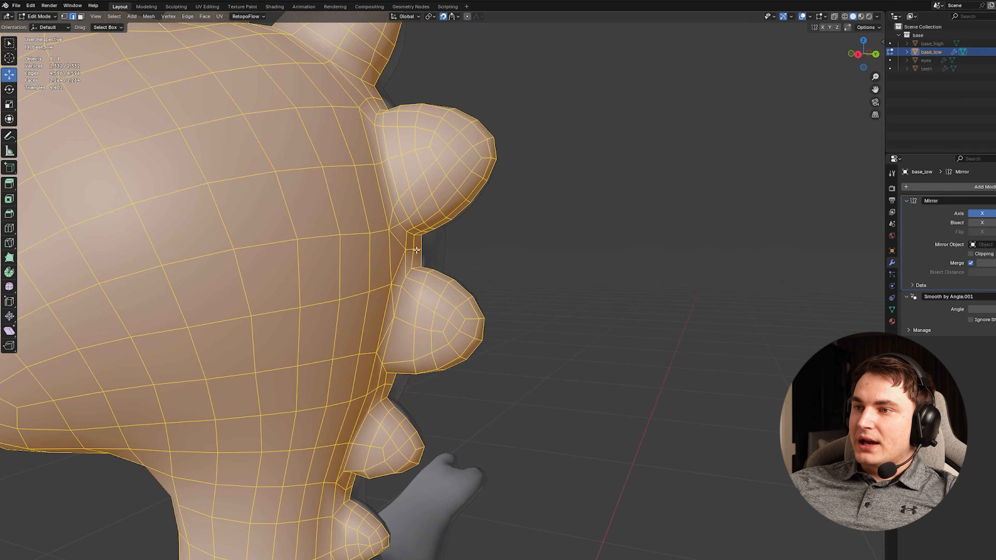
- Examine the edge flow around the nostril, mouth corner and jaw of base_low
middle_drag(454, 221, 337, 163)
middle_drag(482, 151, 405, 246)
scroll(397, 201, up, 3)
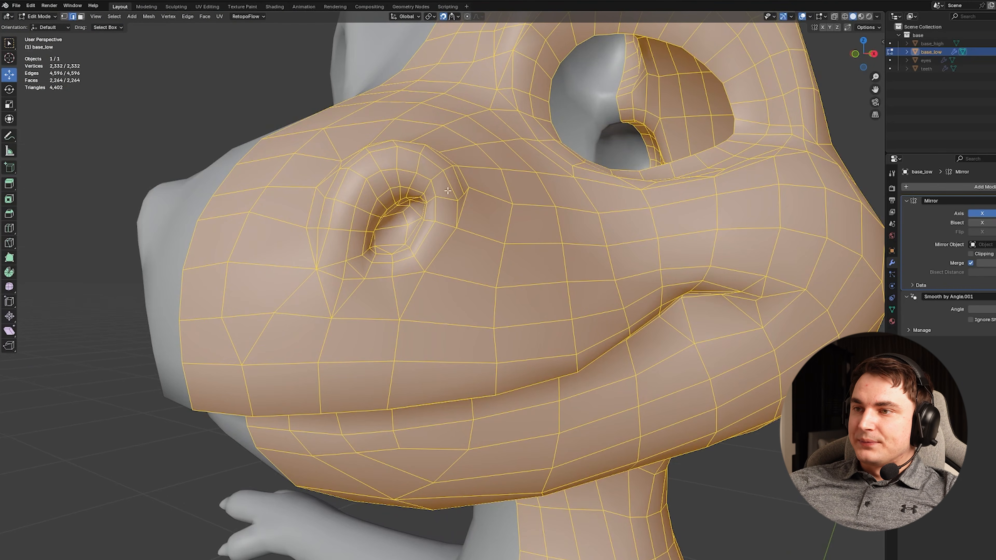
middle_drag(334, 196, 173, 257)
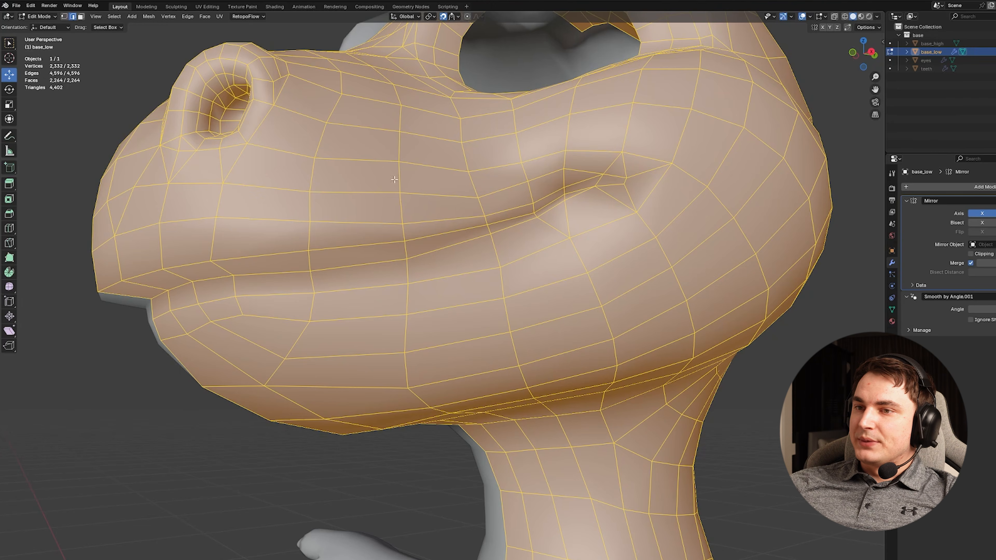
scroll(218, 276, down, 2)
middle_drag(493, 286, 410, 143)
middle_drag(438, 371, 554, 251)
middle_drag(521, 294, 533, 350)
- Select the edge loop running around the upper thigh of base_low to show its edge flow
click(463, 186)
middle_drag(464, 186, 383, 238)
middle_drag(430, 350, 553, 227)
middle_drag(492, 220, 596, 103)
middle_drag(606, 137, 683, 171)
scroll(608, 167, down, 3)
alt+shift+click(492, 104)
middle_drag(491, 105, 639, 117)
middle_drag(353, 303, 551, 214)
scroll(398, 288, down, 7)
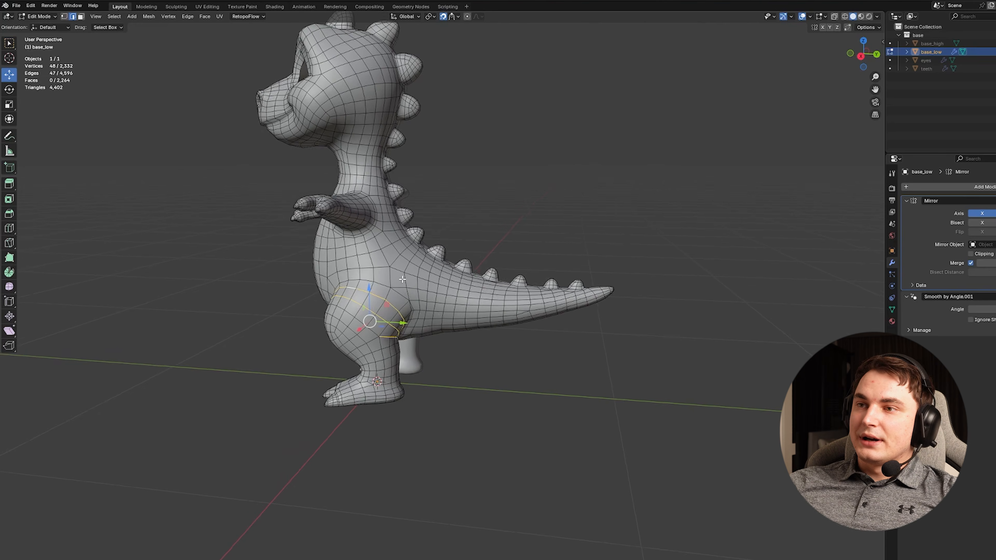
- Put base_low back into Object Mode and view the whole mirrored dinosaur from the front
middle_drag(397, 272, 408, 324)
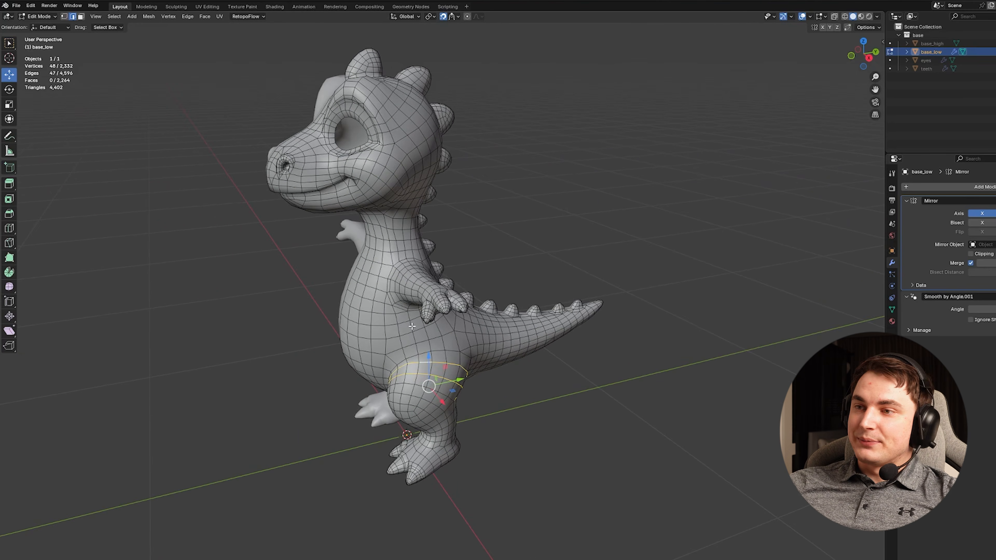
key(Tab)
middle_drag(420, 325, 566, 341)
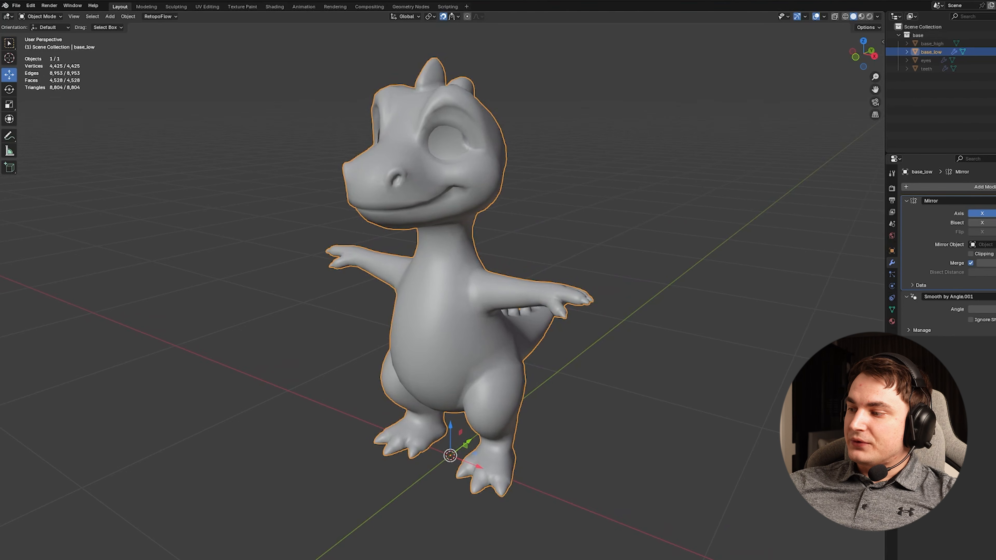